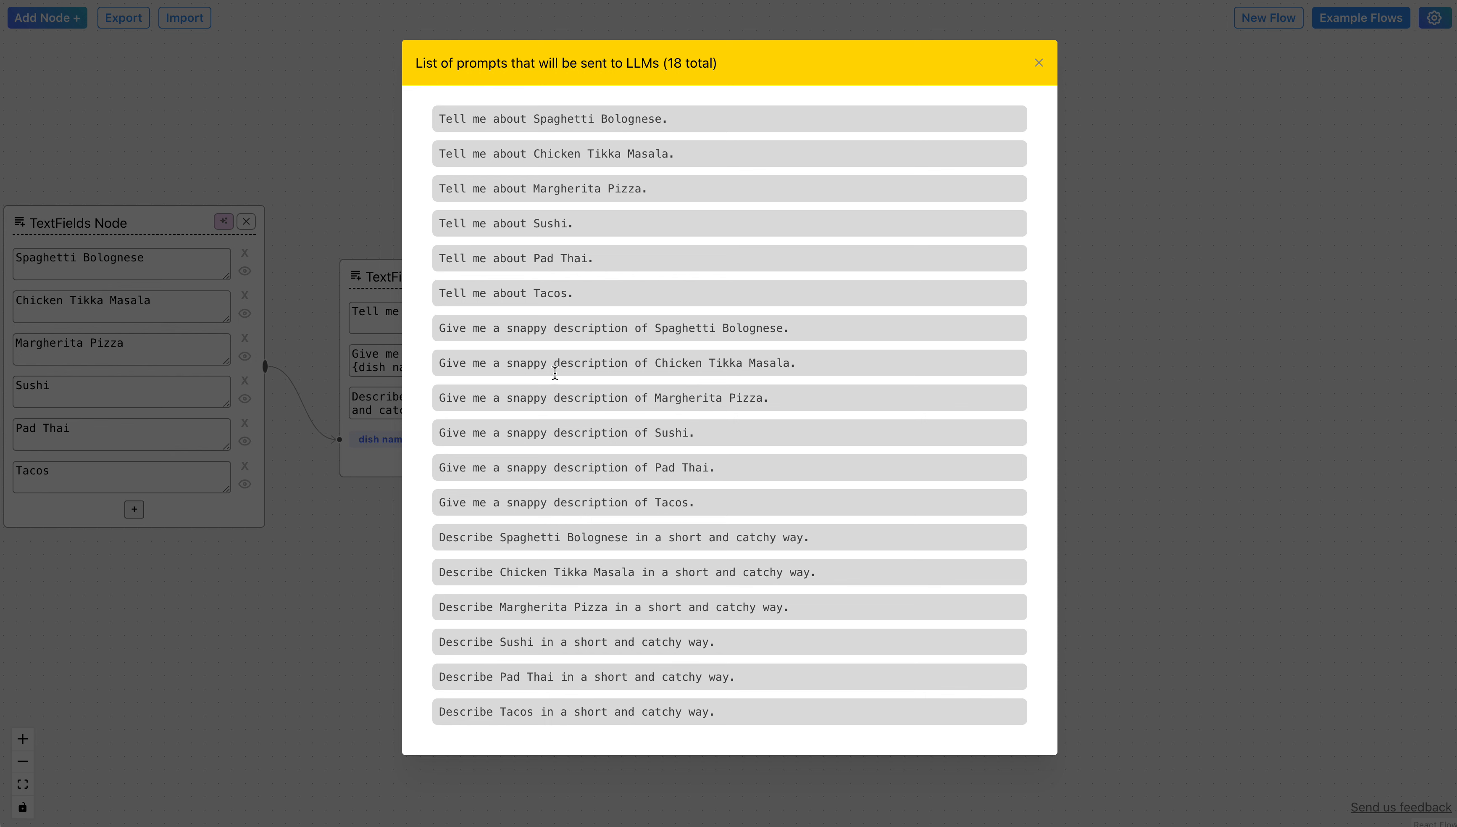
# Step: Review the list of generated prompts that will be sent to the LLMs and close it
pyautogui.moveTo(505, 328); pyautogui.dragTo(441, 332)
pyautogui.click(601, 346)
pyautogui.doubleClick(552, 291)
pyautogui.click(1039, 62)
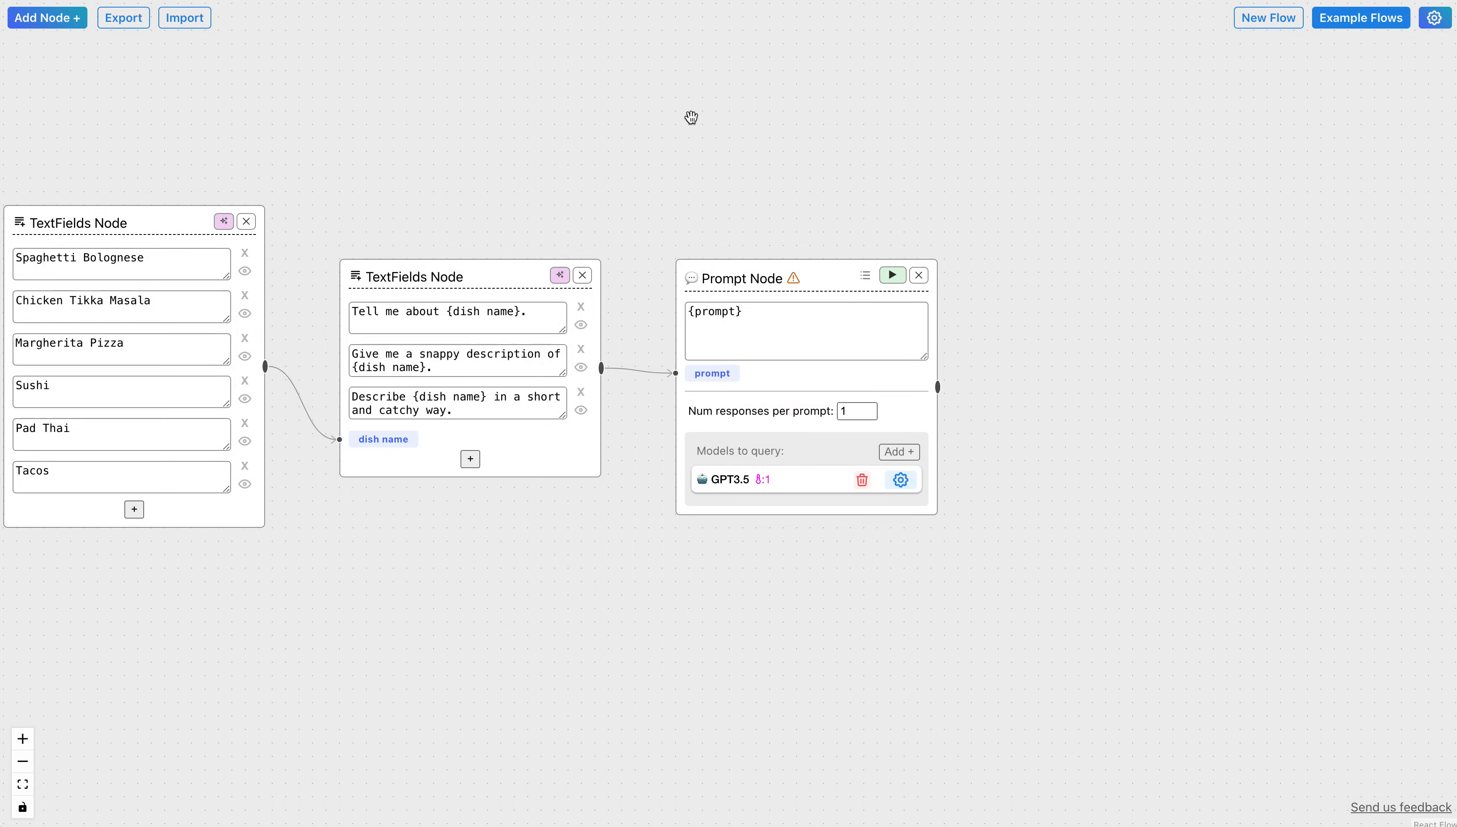
# Step: Move the prompt-template TextFields node and the dish-name TextFields node closer to the Prompt Node
pyautogui.moveTo(690, 118); pyautogui.dragTo(794, 107)
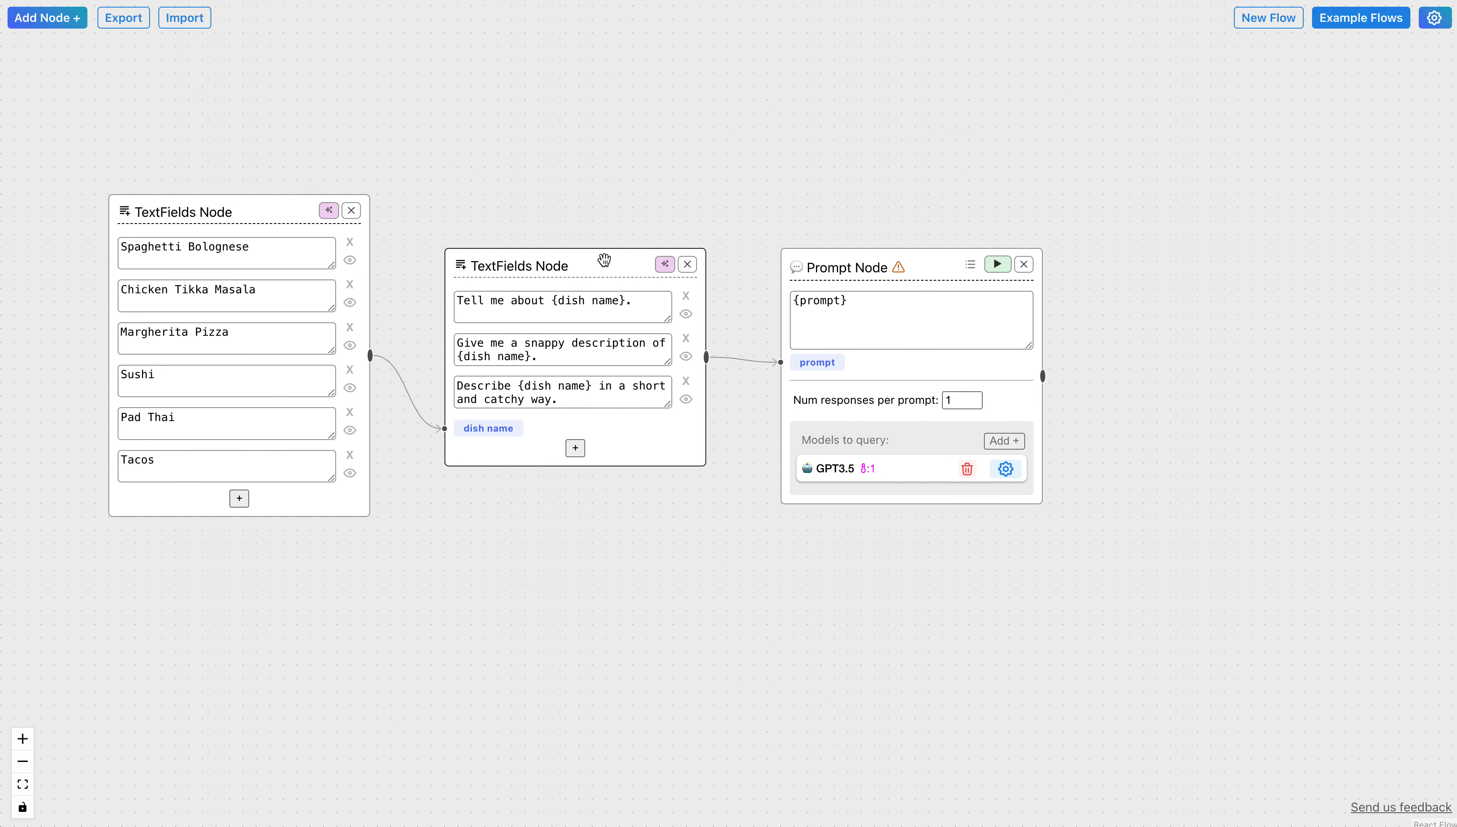
pyautogui.moveTo(602, 256); pyautogui.dragTo(629, 258)
pyautogui.moveTo(278, 198); pyautogui.dragTo(332, 198)
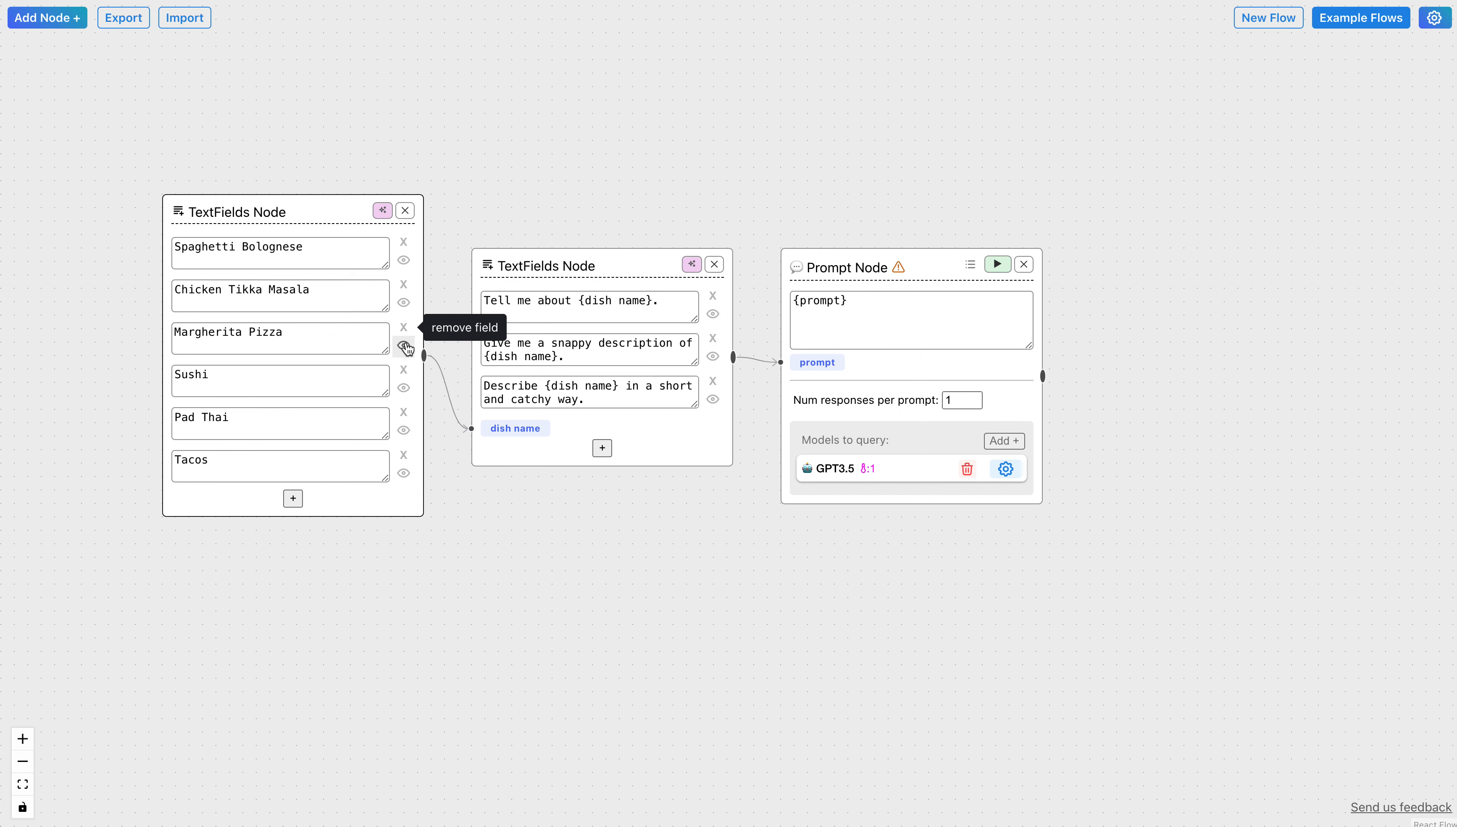
# Step: Remove the Sushi and Tacos fields from the dish-name TextFields node and align it with the neighbouring node
pyautogui.click(404, 370)
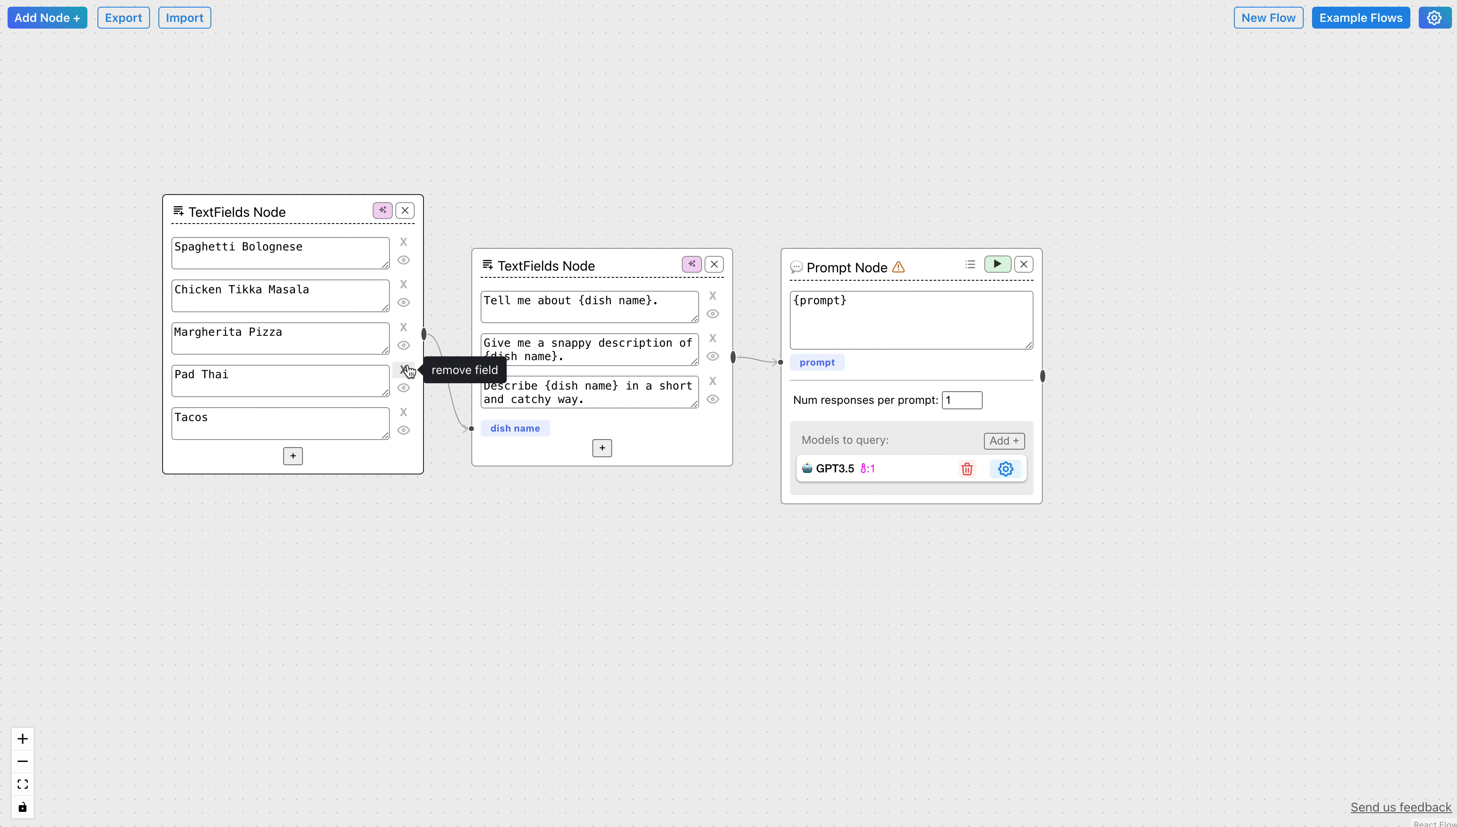
pyautogui.click(405, 412)
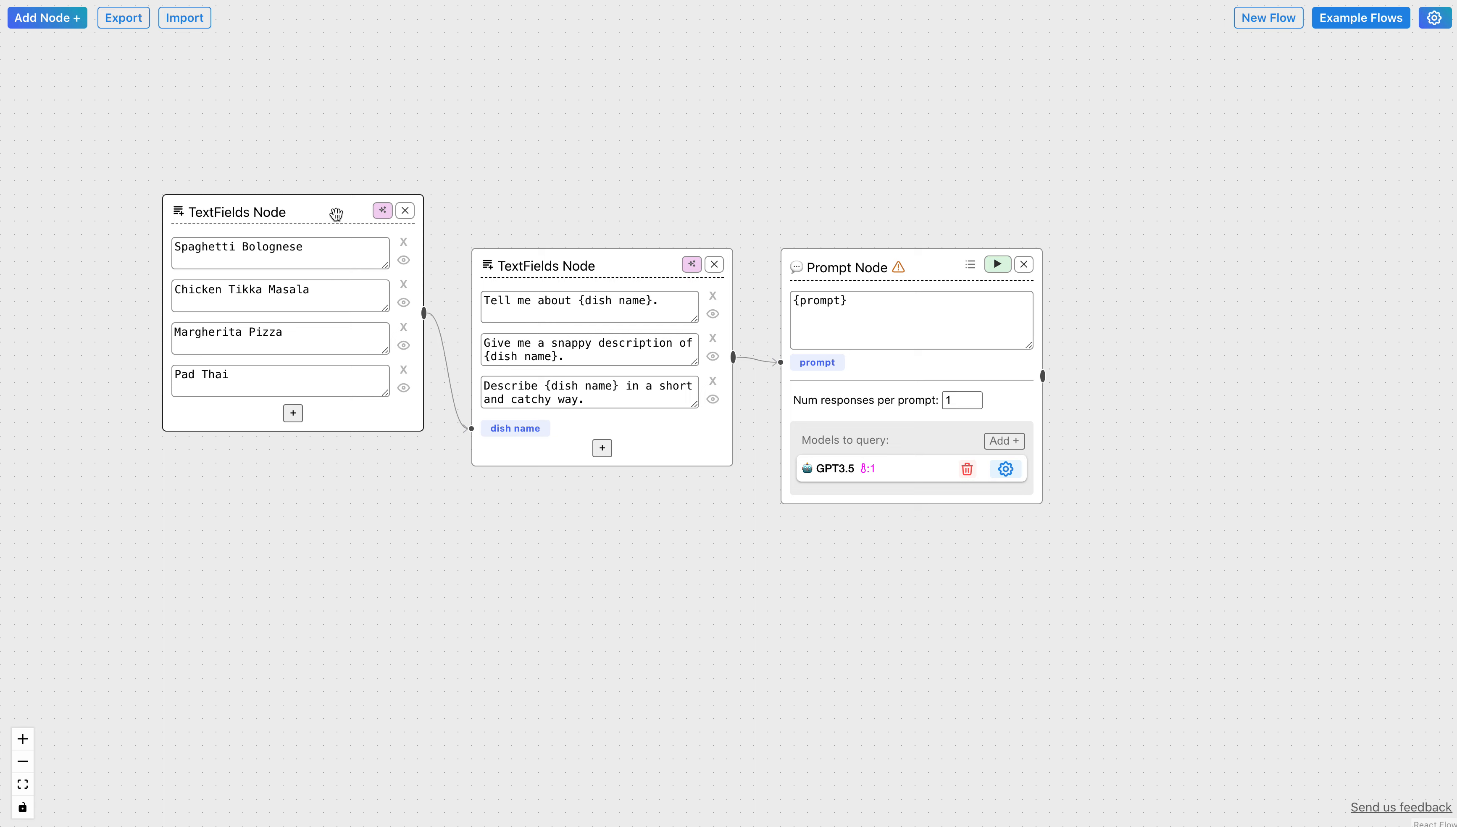
pyautogui.moveTo(337, 211); pyautogui.dragTo(336, 250)
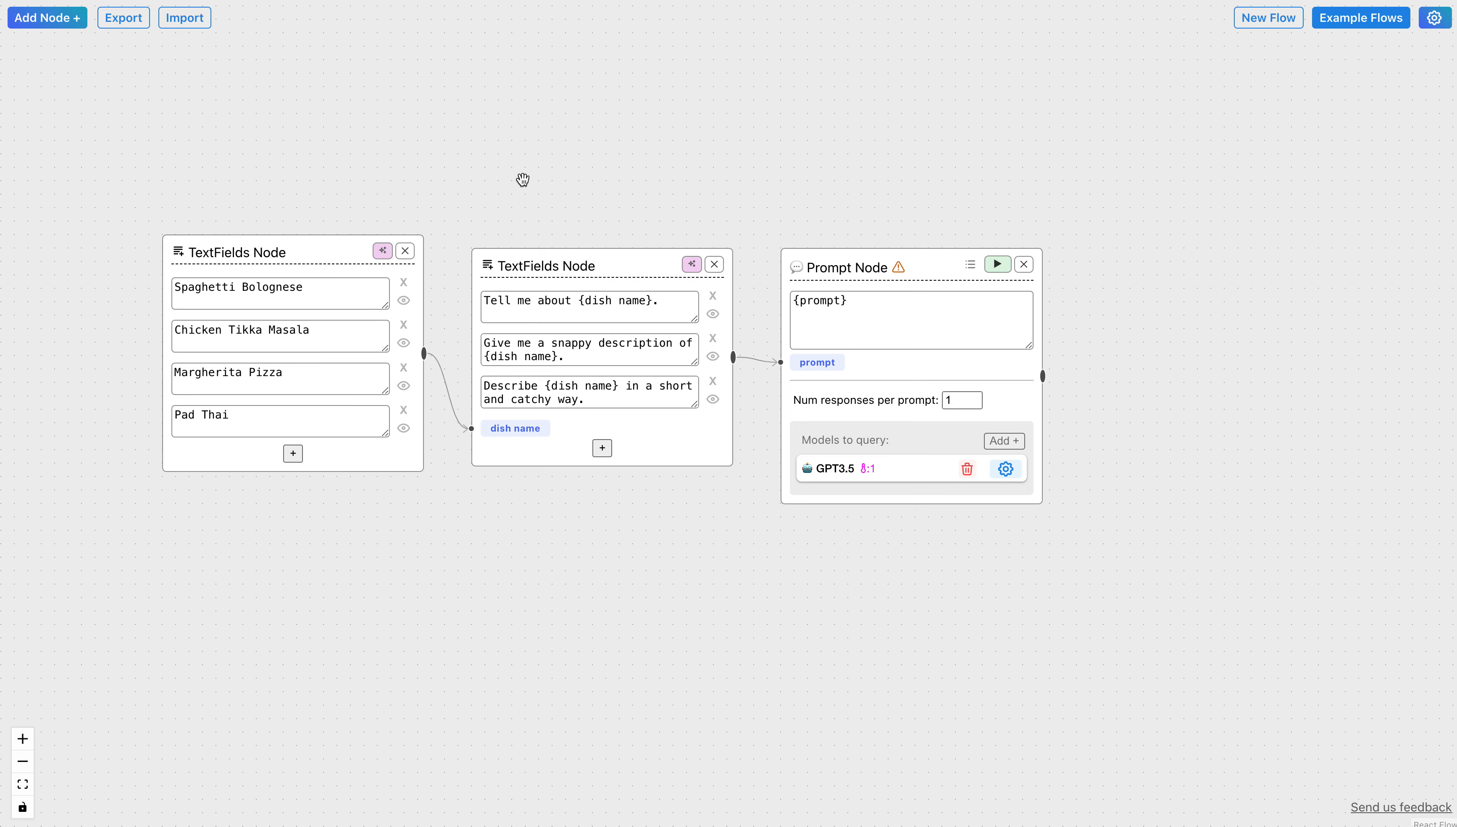
# Step: Check the Prompt Node's query count and the models that can be added, without adding one
pyautogui.moveTo(520, 179); pyautogui.dragTo(303, 186)
pyautogui.click(775, 280)
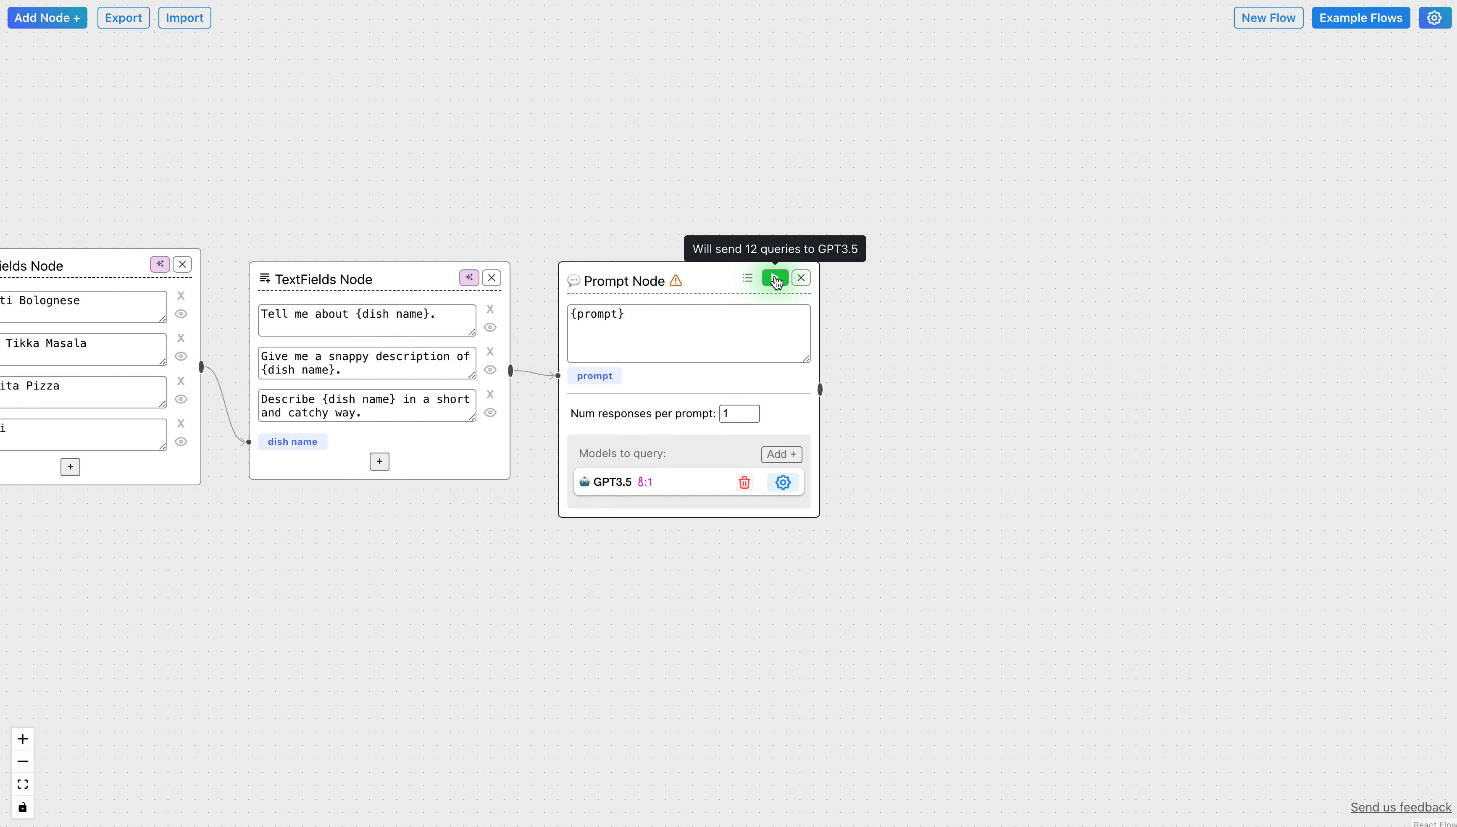
pyautogui.moveTo(540, 149); pyautogui.dragTo(682, 98)
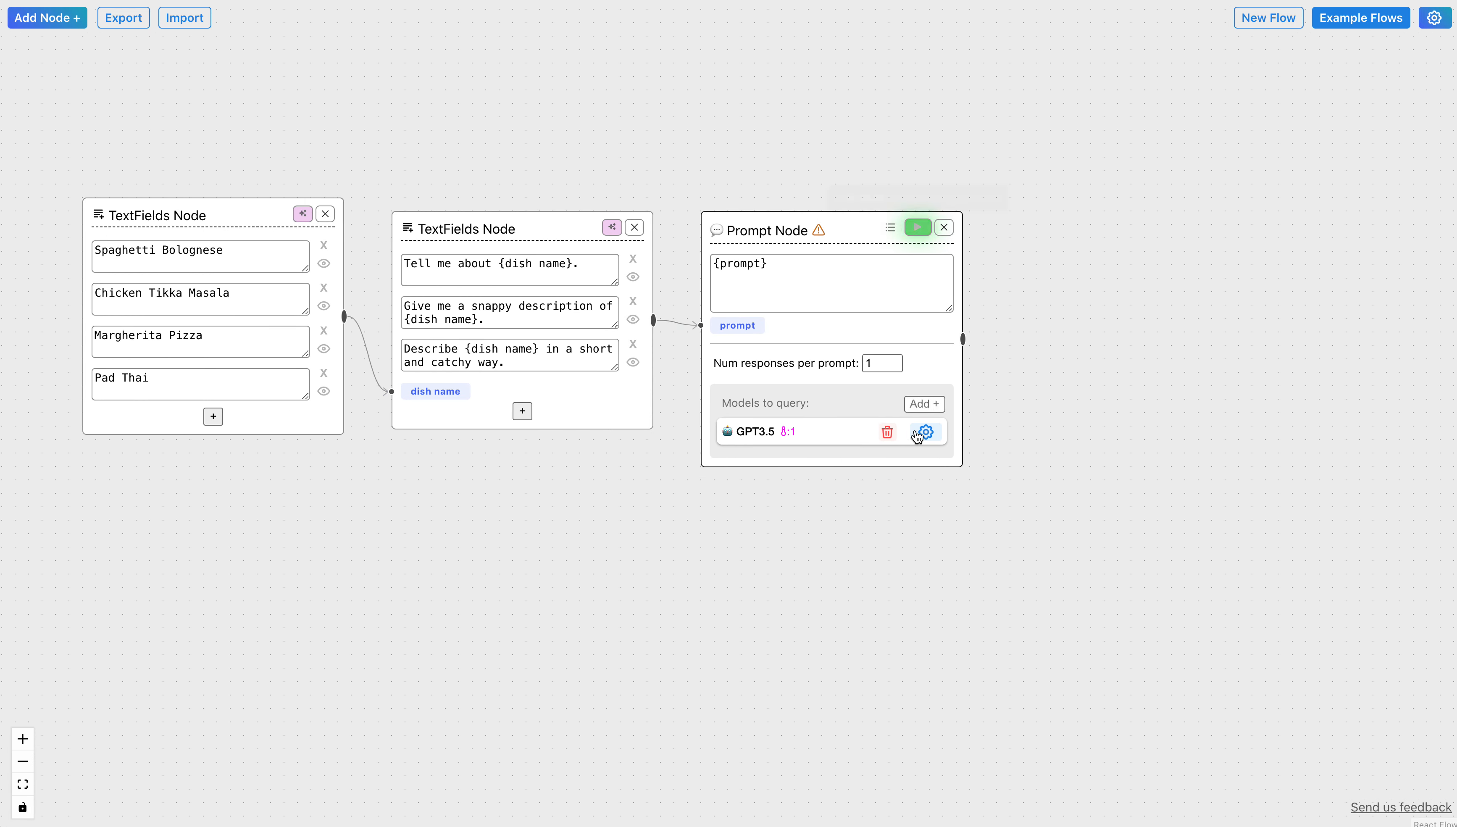
pyautogui.click(923, 404)
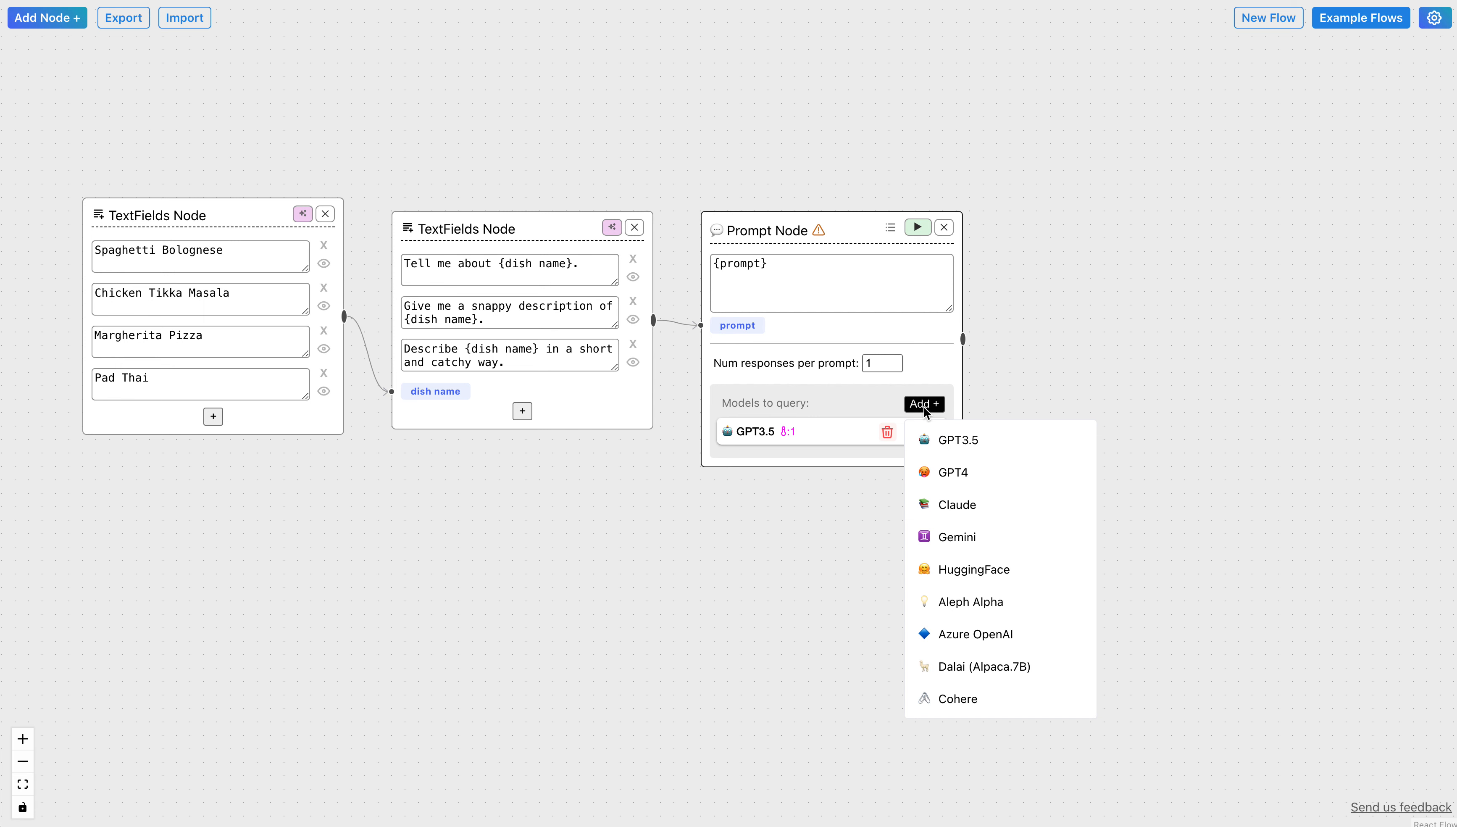
pyautogui.click(924, 406)
pyautogui.click(928, 406)
pyautogui.click(913, 407)
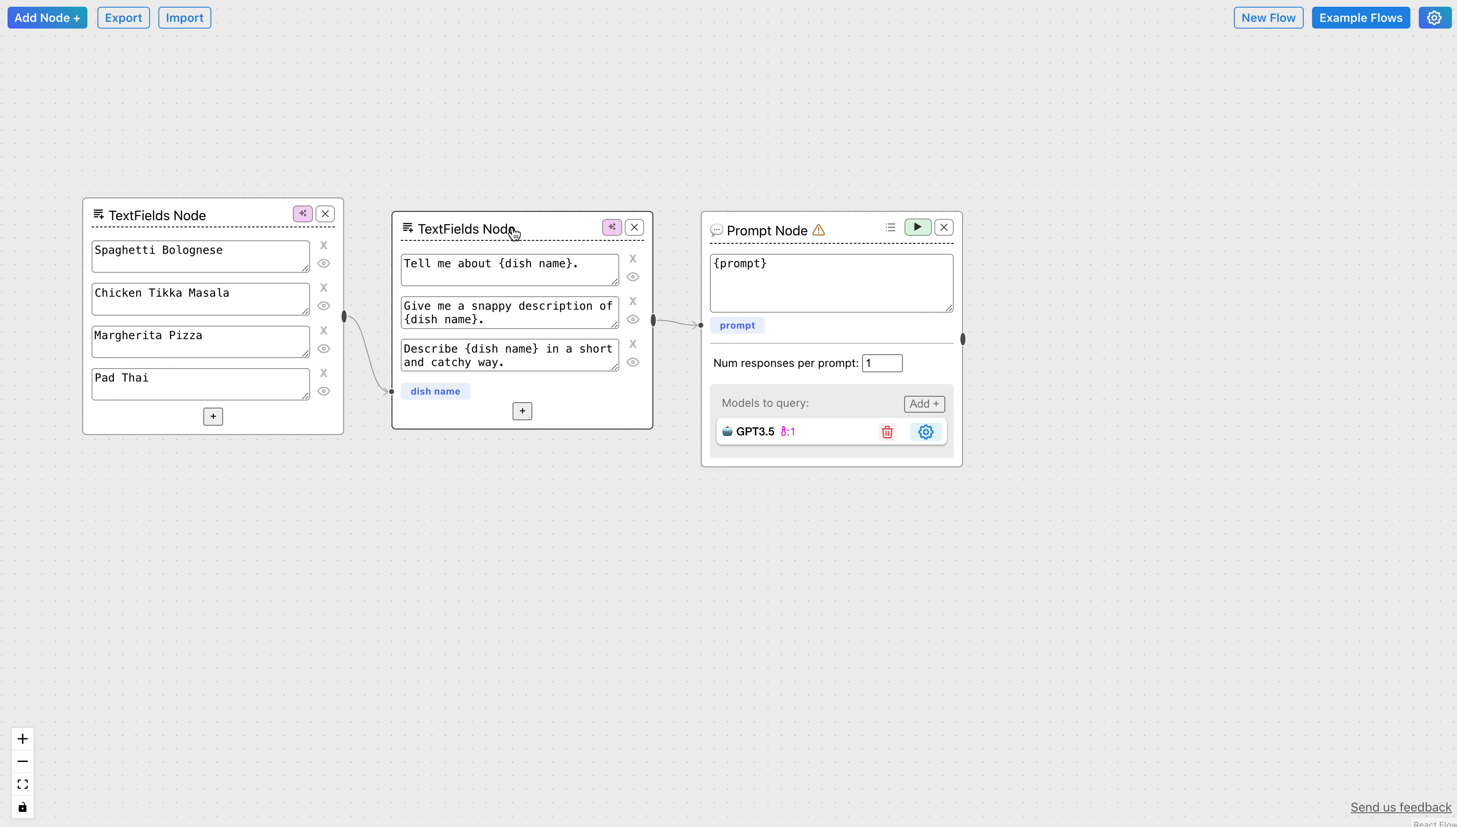
# Step: Run the Prompt Node to send all prompt and dish combinations to GPT3.5
pyautogui.click(845, 439)
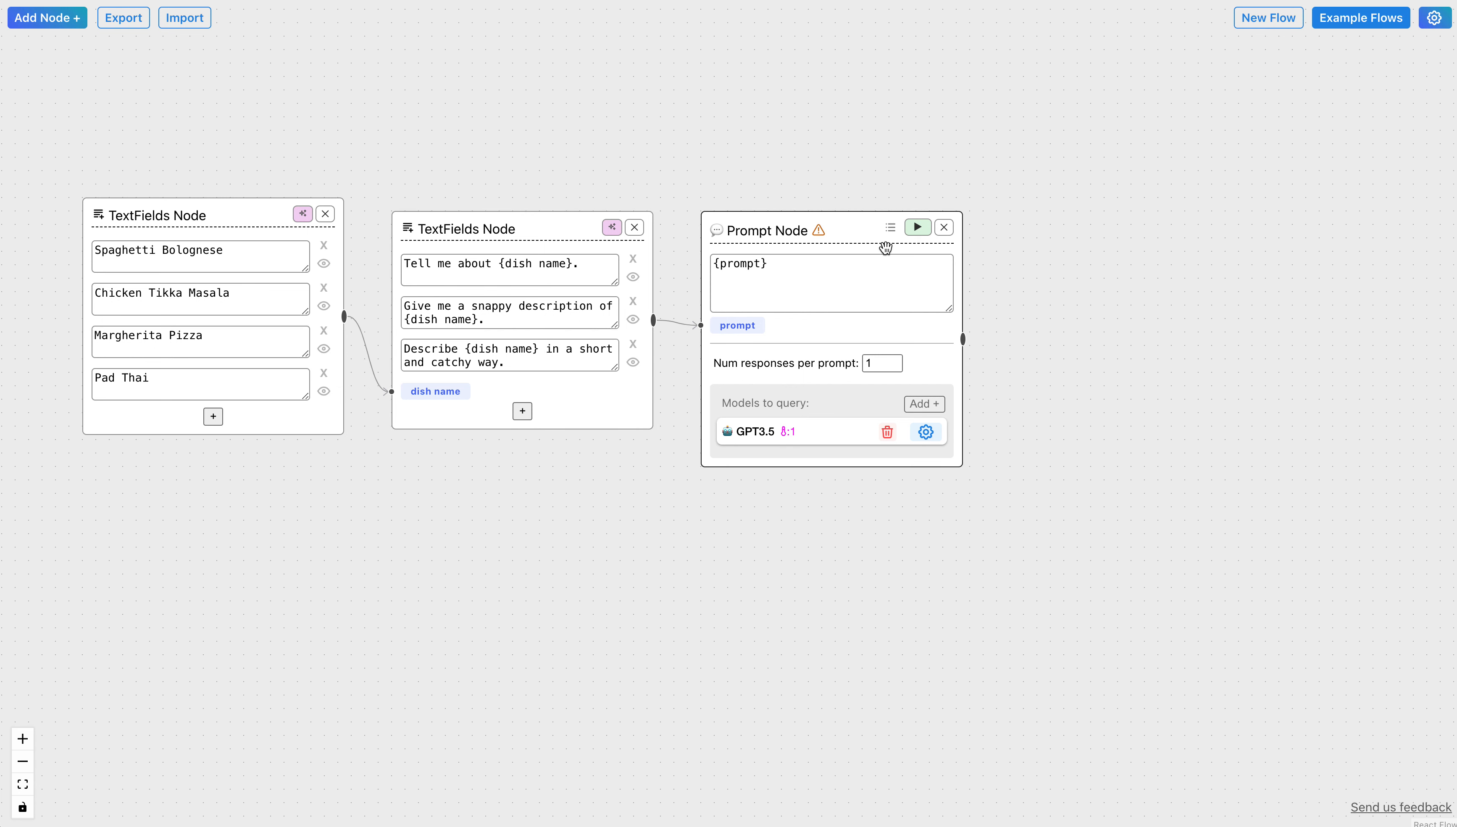
pyautogui.moveTo(788, 432)
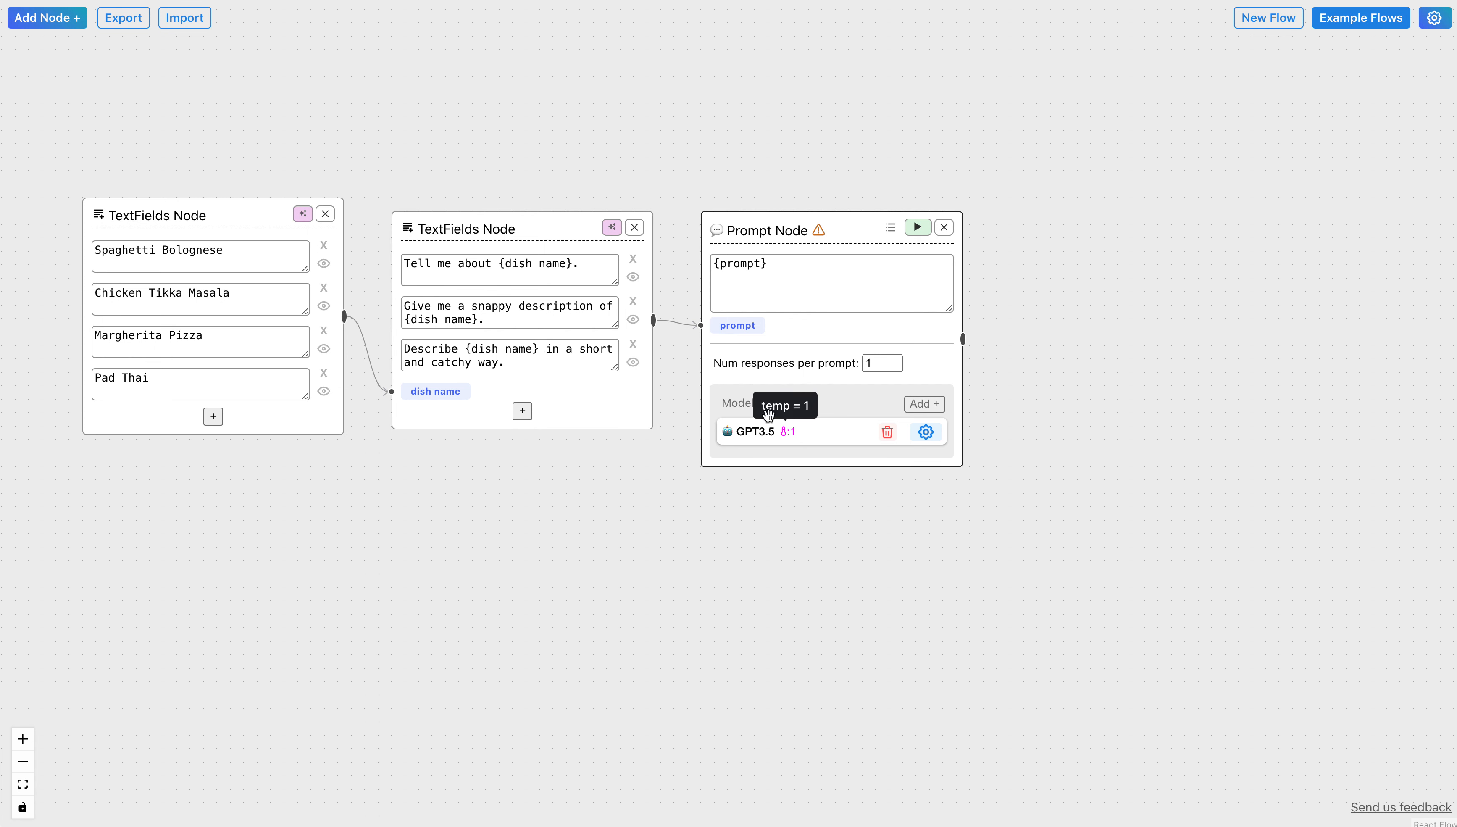
pyautogui.click(515, 315)
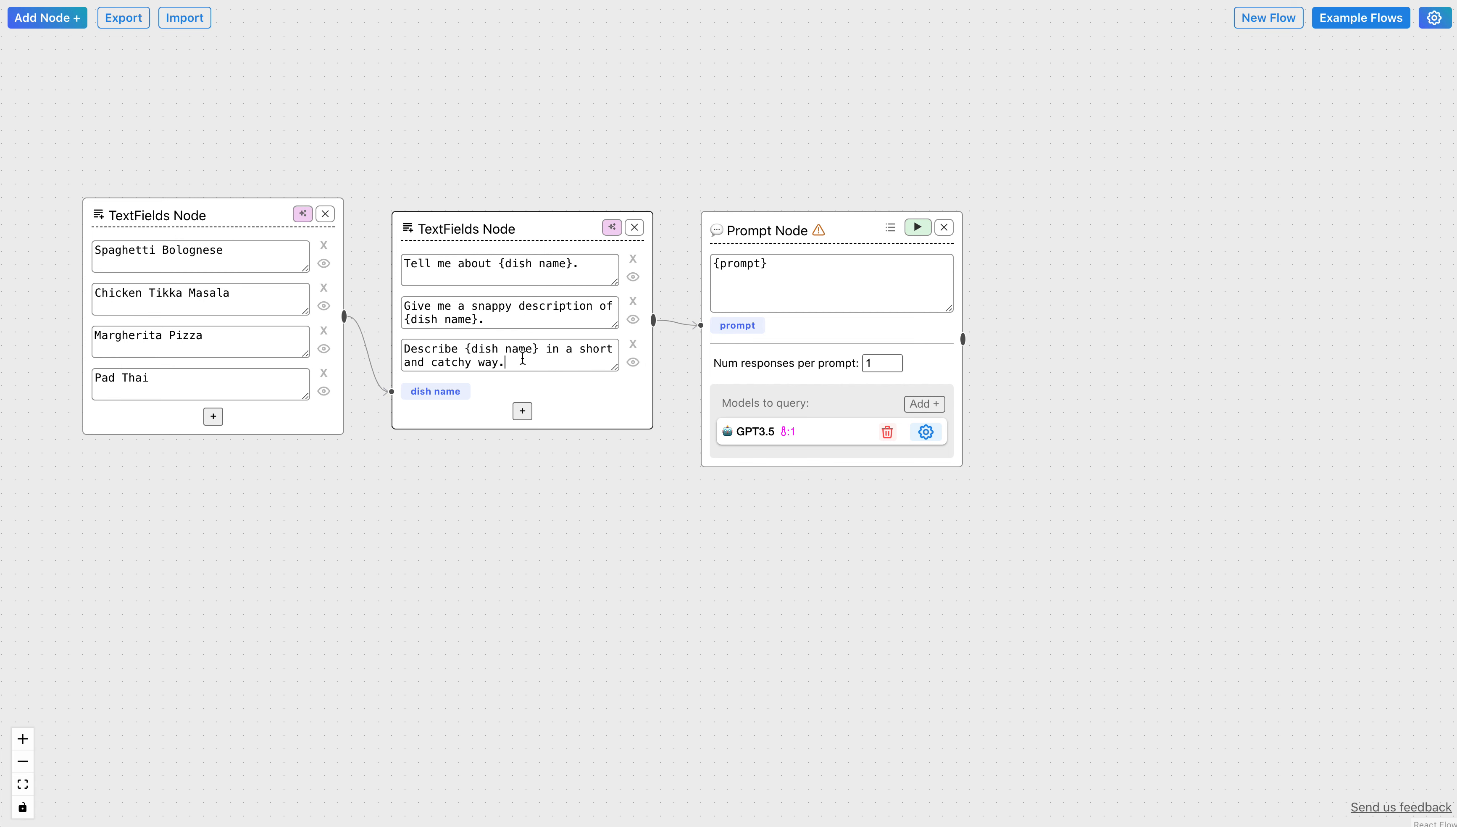
pyautogui.click(924, 234)
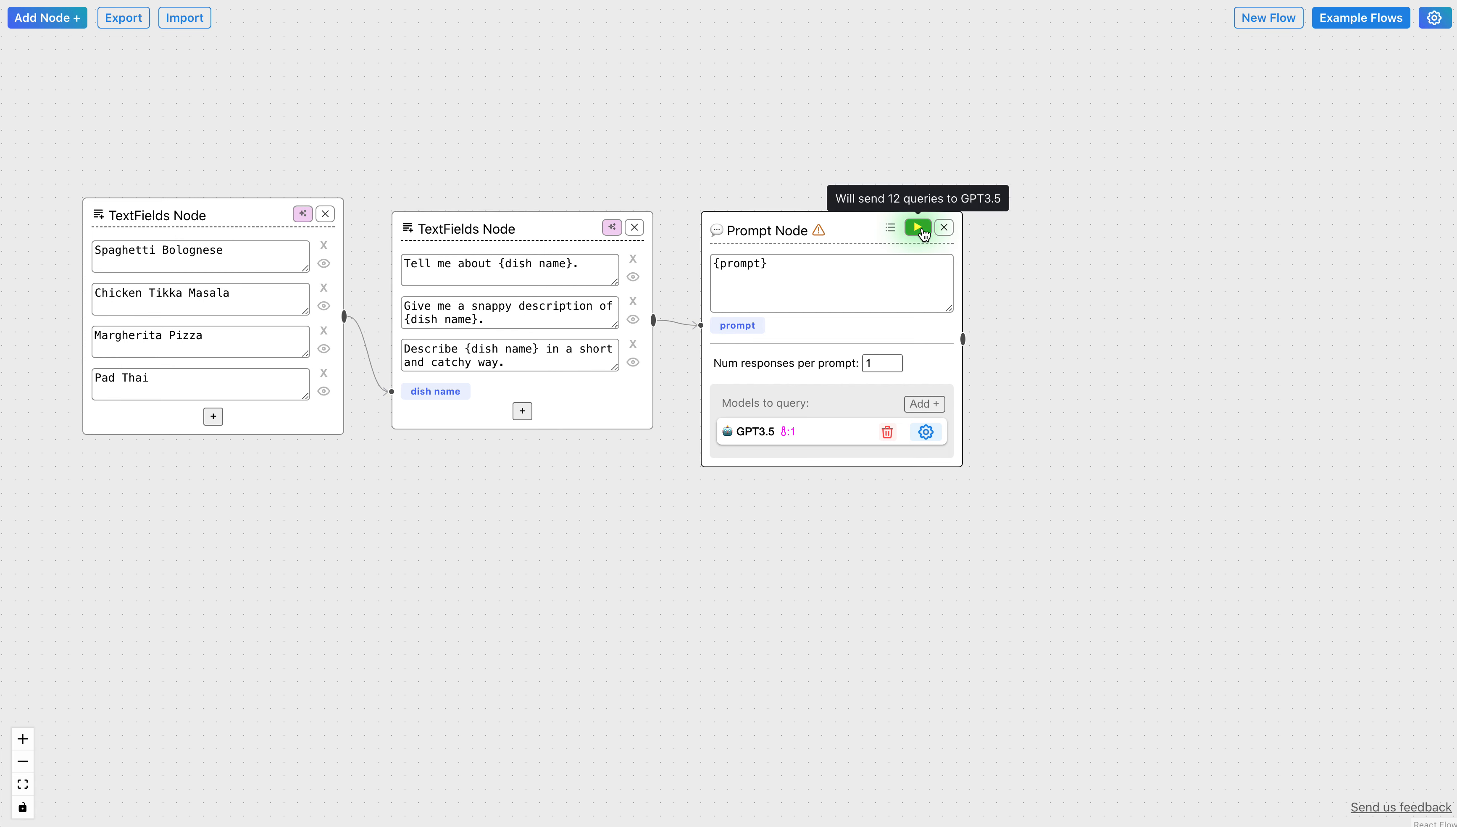
pyautogui.moveTo(849, 160); pyautogui.dragTo(806, 173)
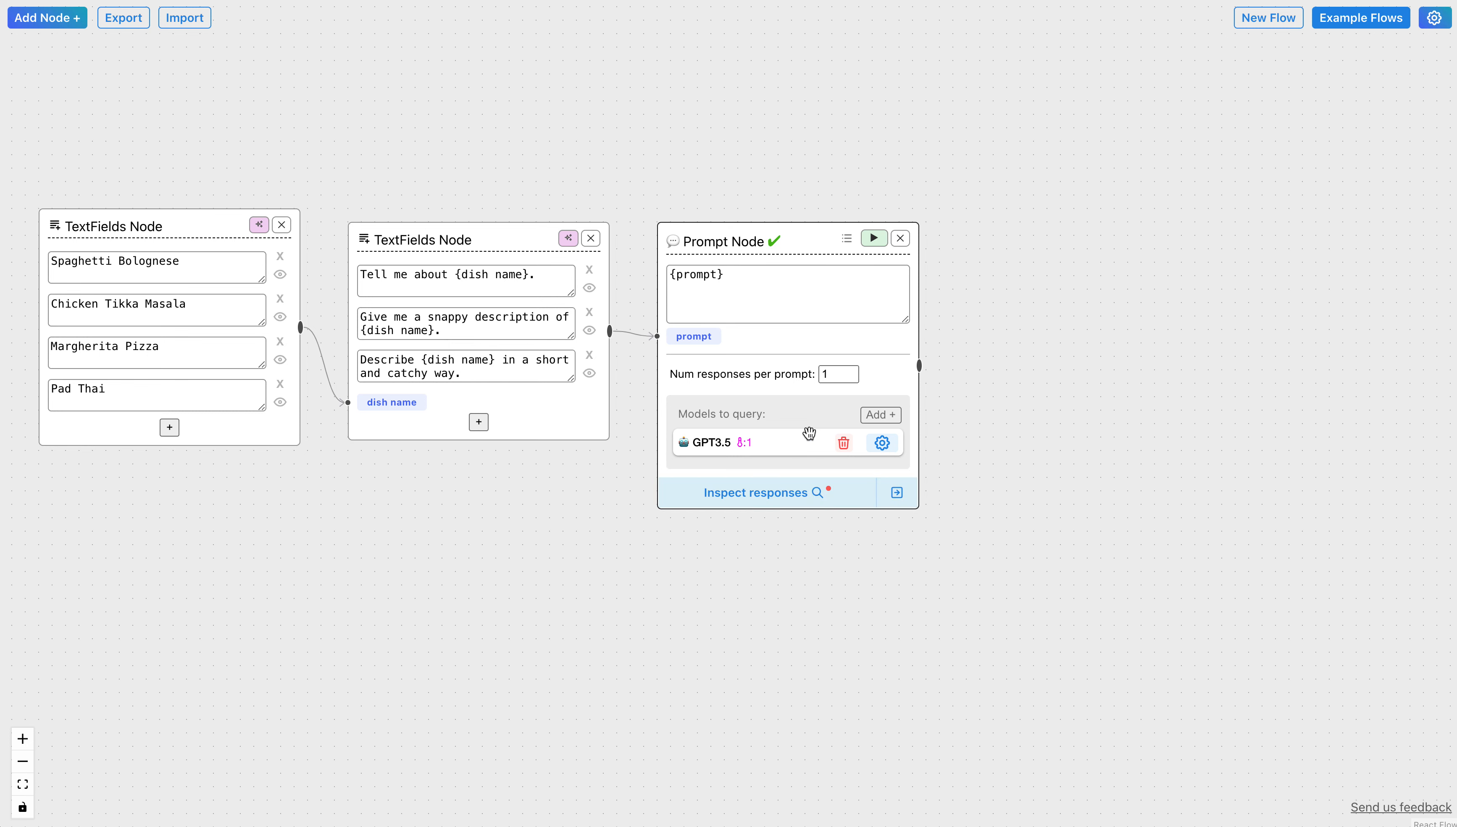
pyautogui.moveTo(731, 182)
pyautogui.mouseDown()
pyautogui.moveTo(765, 143)
pyautogui.moveTo(720, 167)
pyautogui.mouseUp()
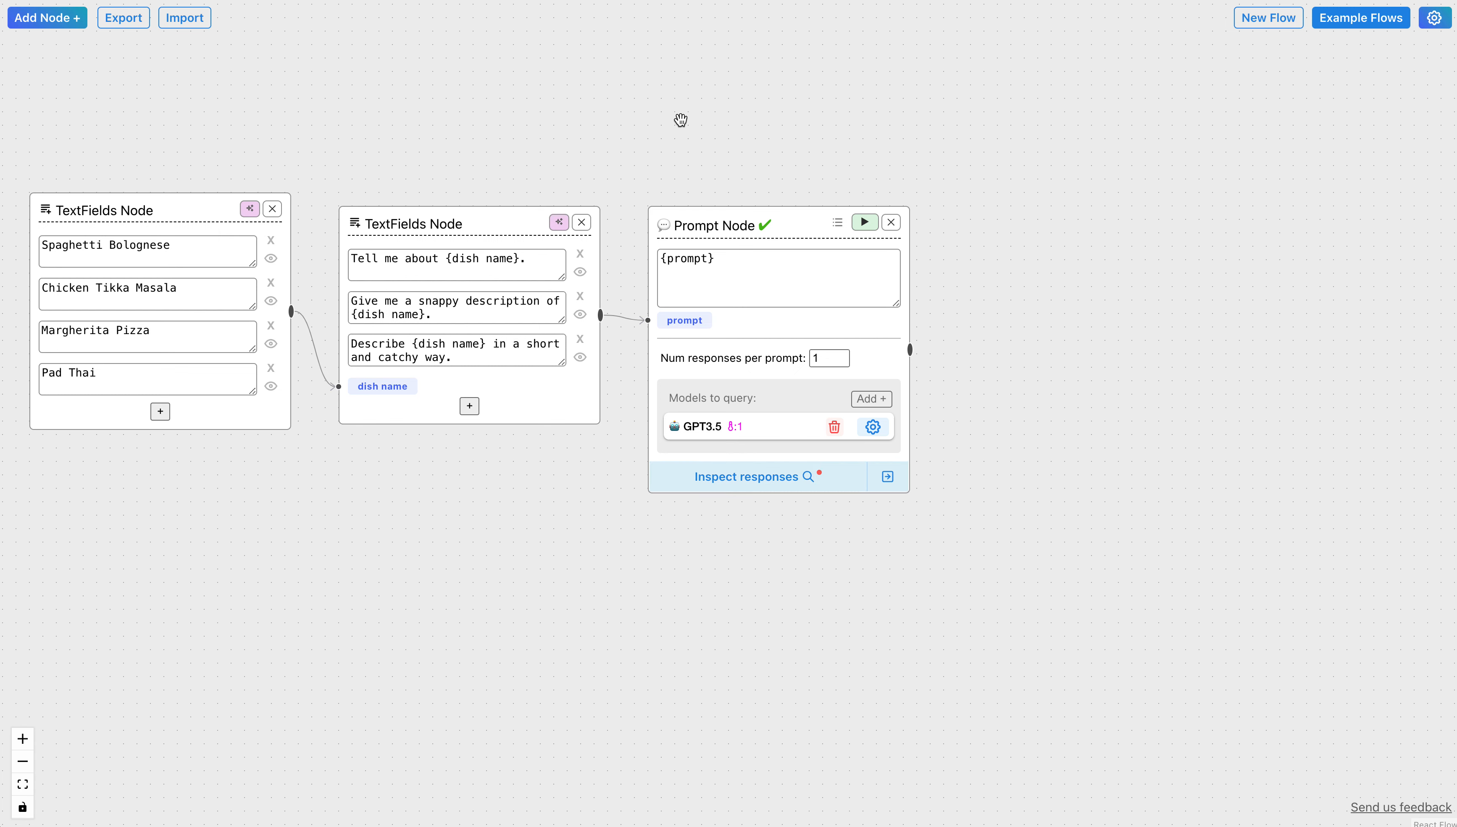
# Step: Open the response inspector drawer beside the Prompt Node and enlarge it to show full responses
pyautogui.moveTo(796, 106); pyautogui.dragTo(553, 62)
pyautogui.click(586, 199)
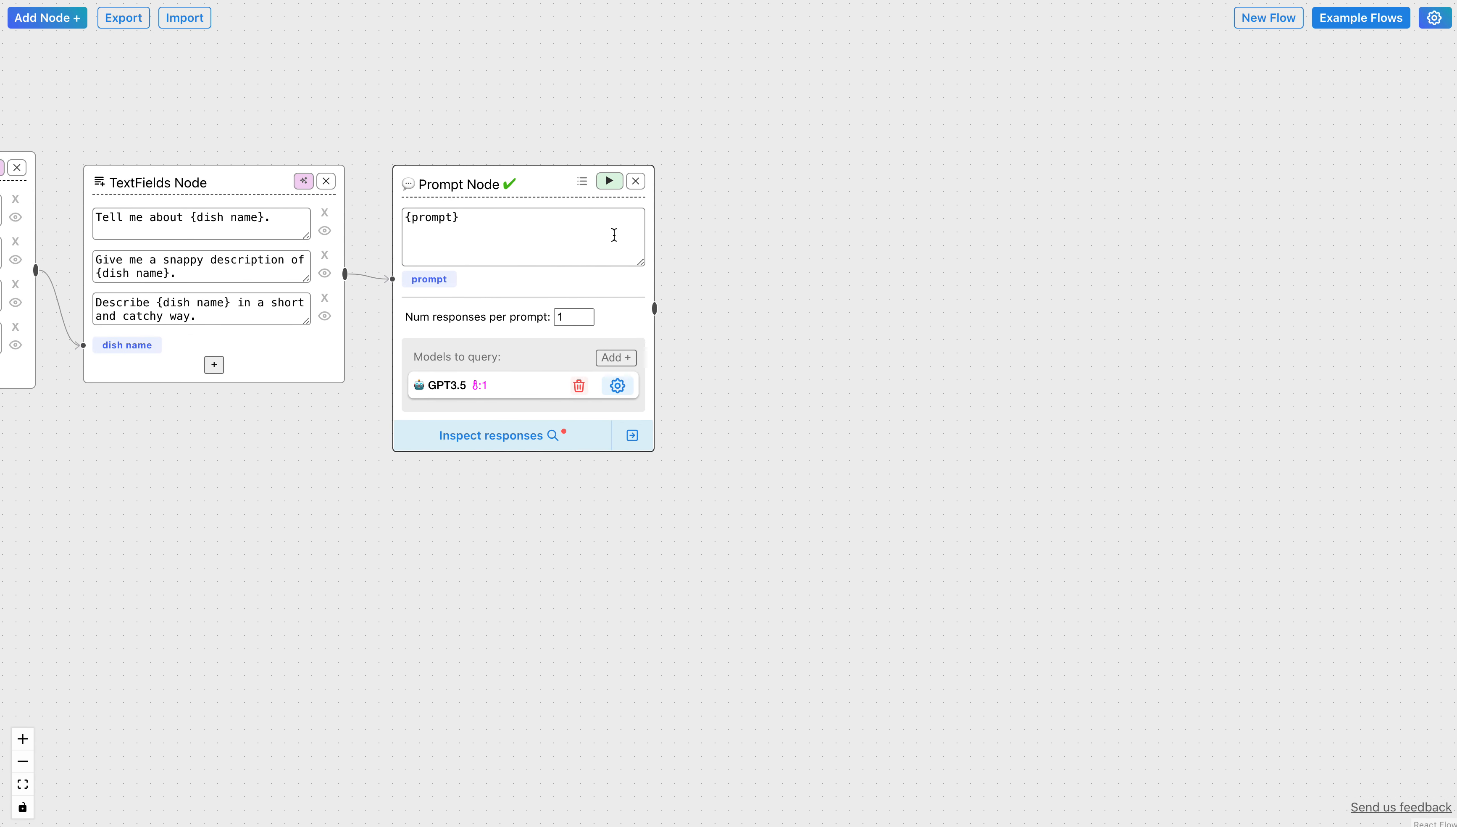
pyautogui.click(630, 443)
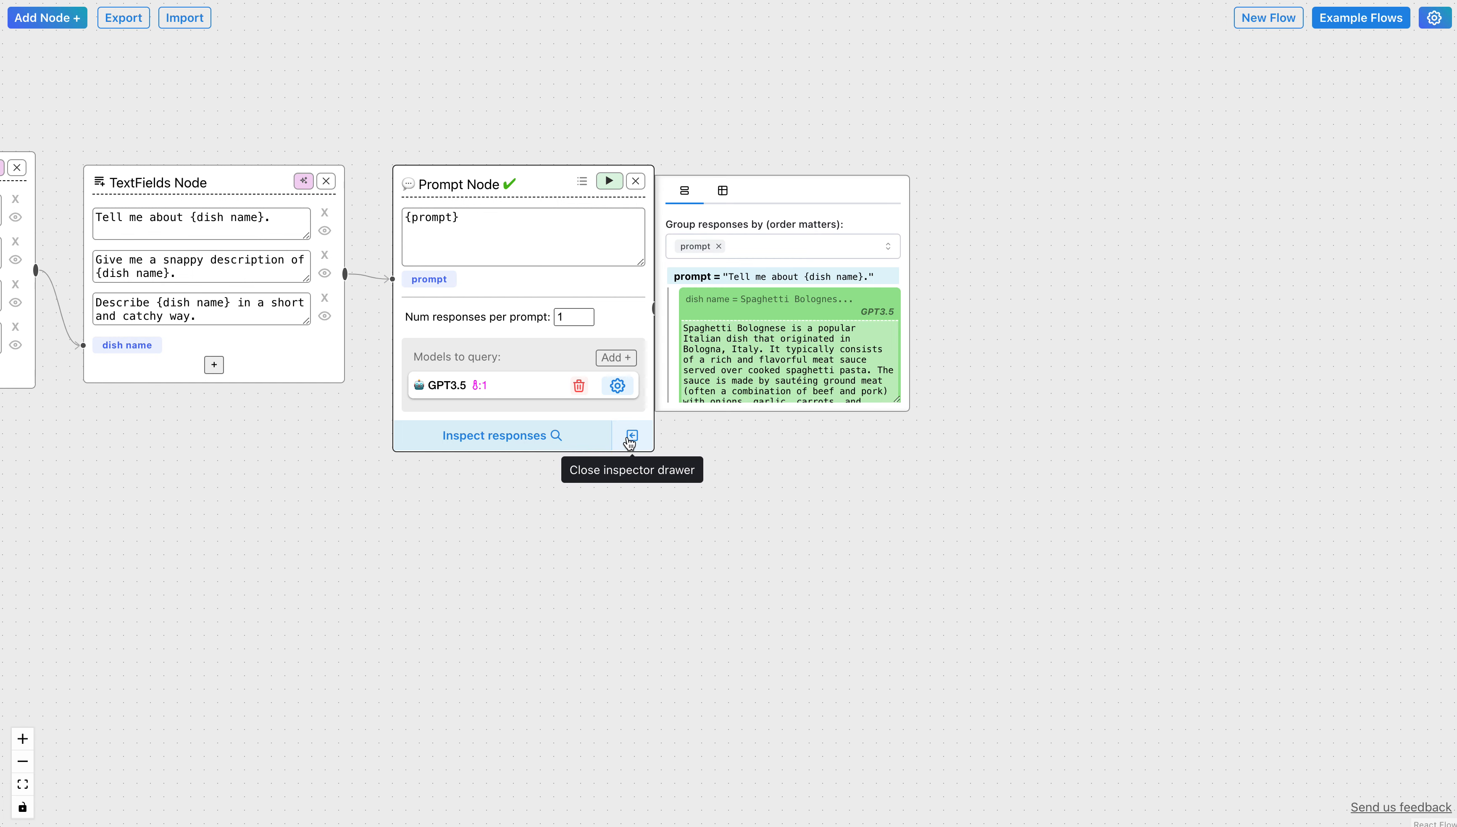
pyautogui.moveTo(898, 400); pyautogui.dragTo(1149, 733)
# Step: Skim the responses grouped by prompt and add dish name as a second grouping variable
pyautogui.scroll(-15, 855, 536)
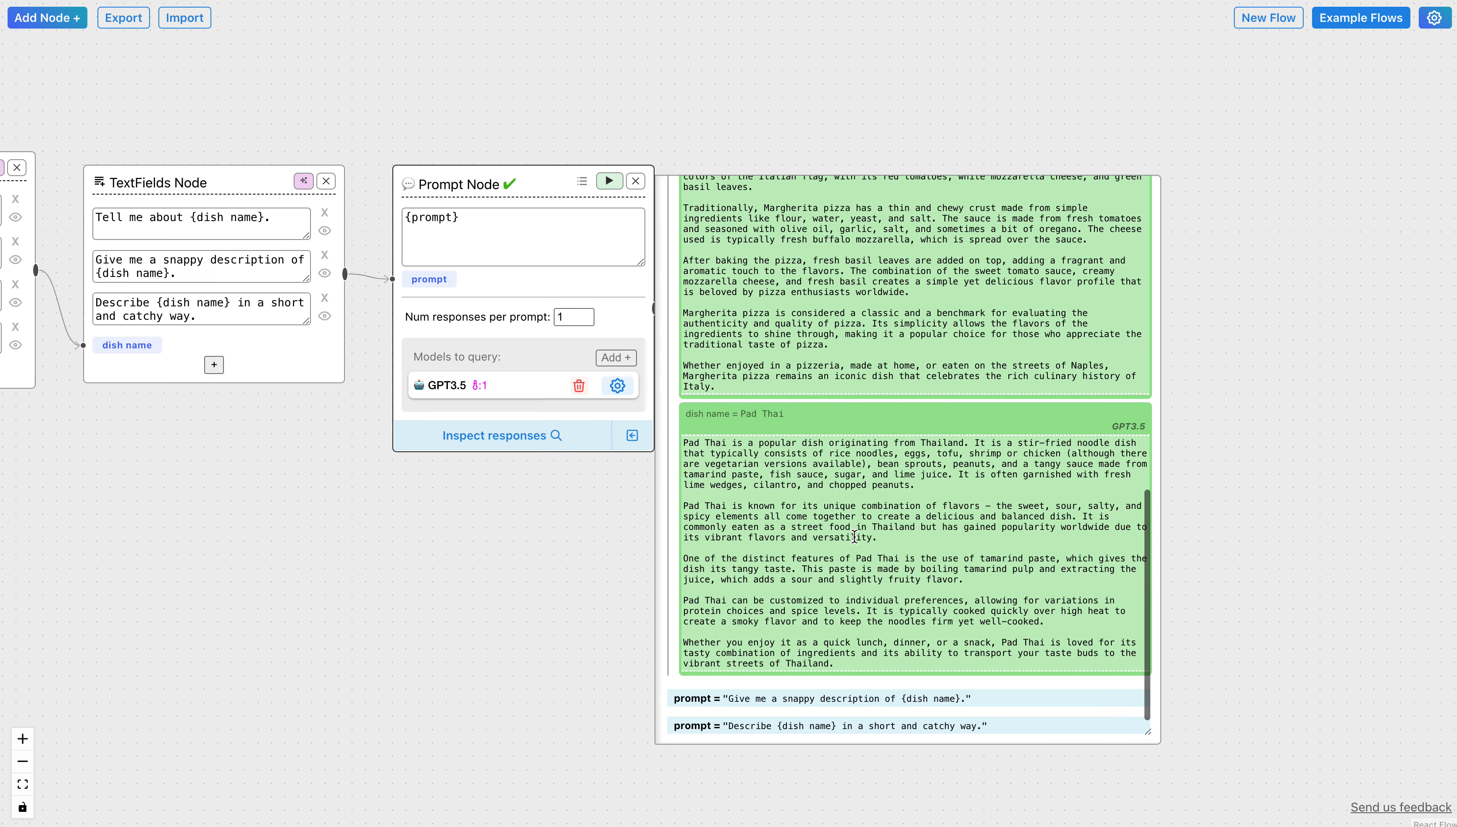
pyautogui.click(804, 699)
pyautogui.scroll(4, 832, 513)
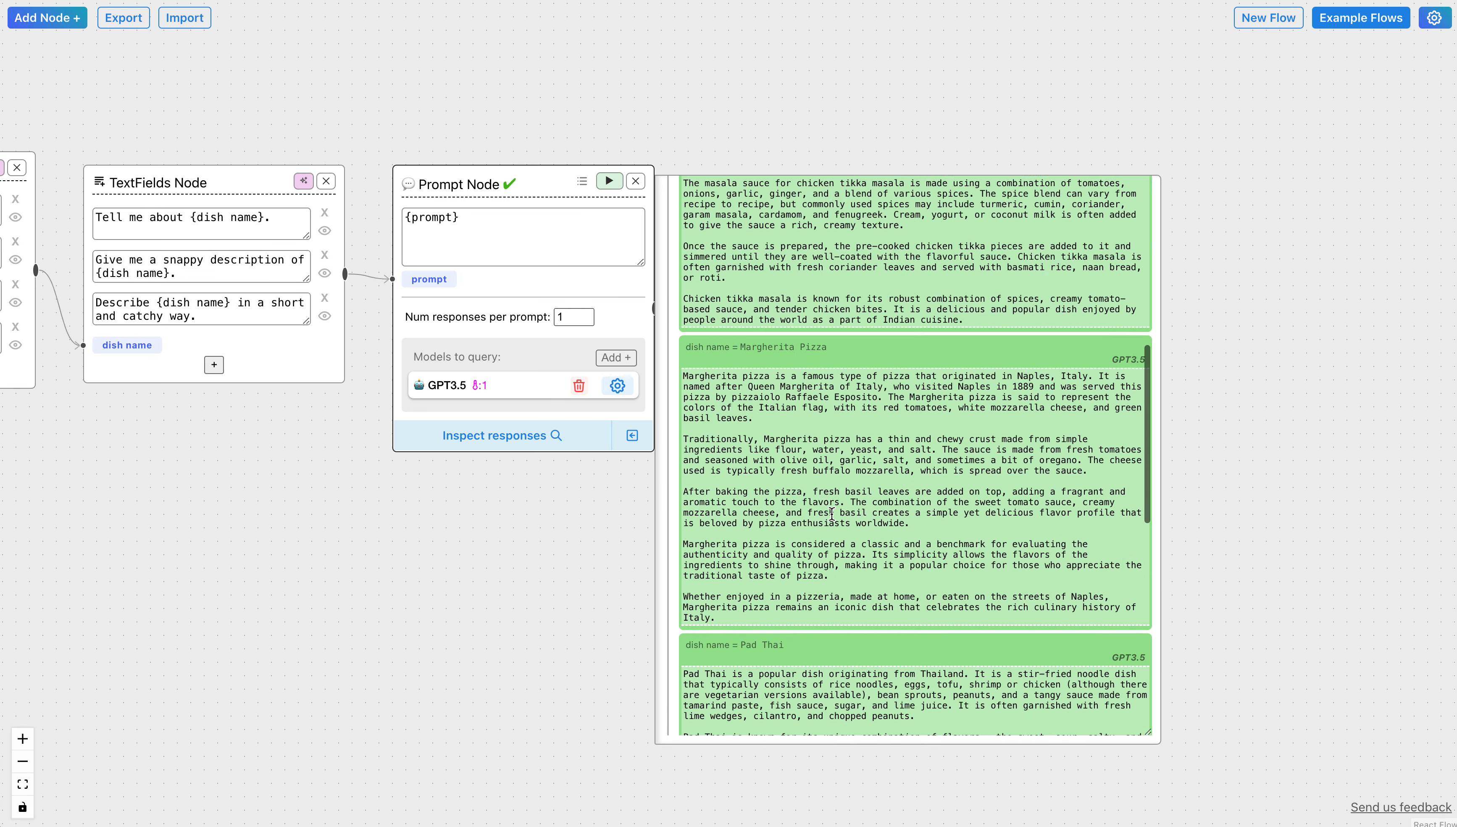
pyautogui.scroll(10, 832, 513)
pyautogui.click(751, 247)
pyautogui.click(743, 288)
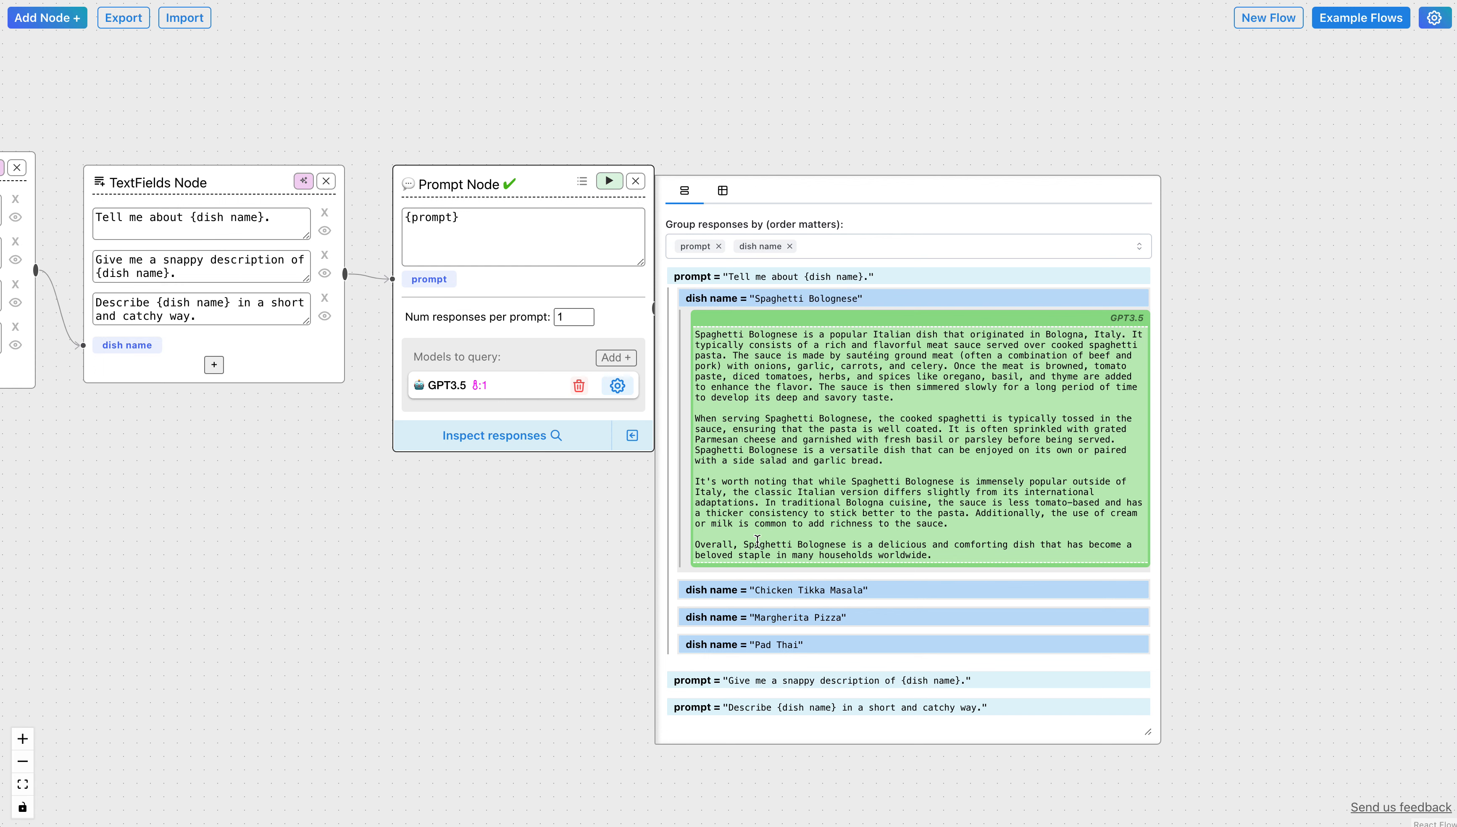
# Step: Expand the Margherita Pizza response under "Tell me about {dish name}.", read through the group and collapse that prompt group
pyautogui.click(755, 617)
pyautogui.scroll(-5, 787, 488)
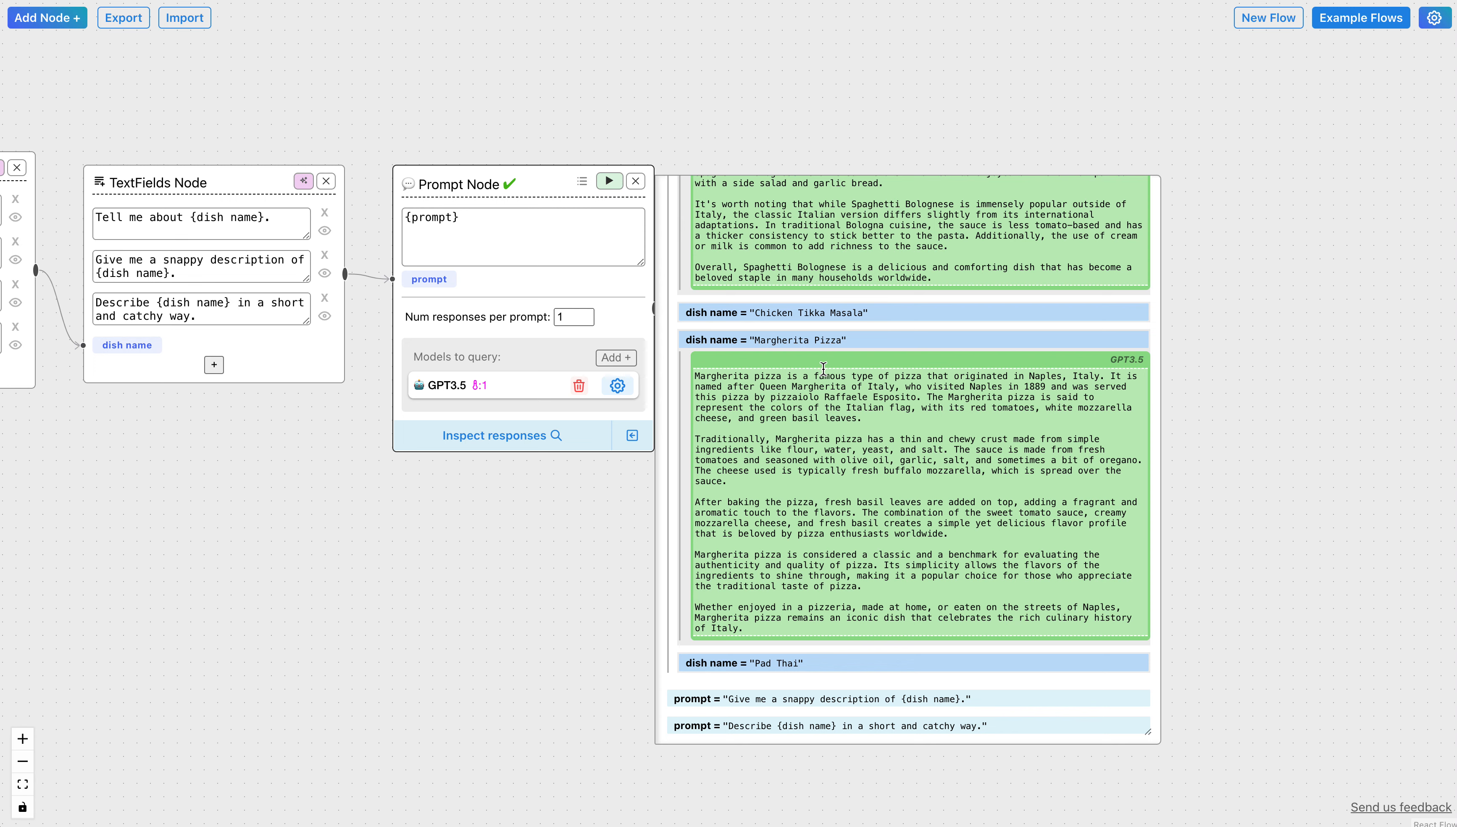
pyautogui.scroll(5, 823, 367)
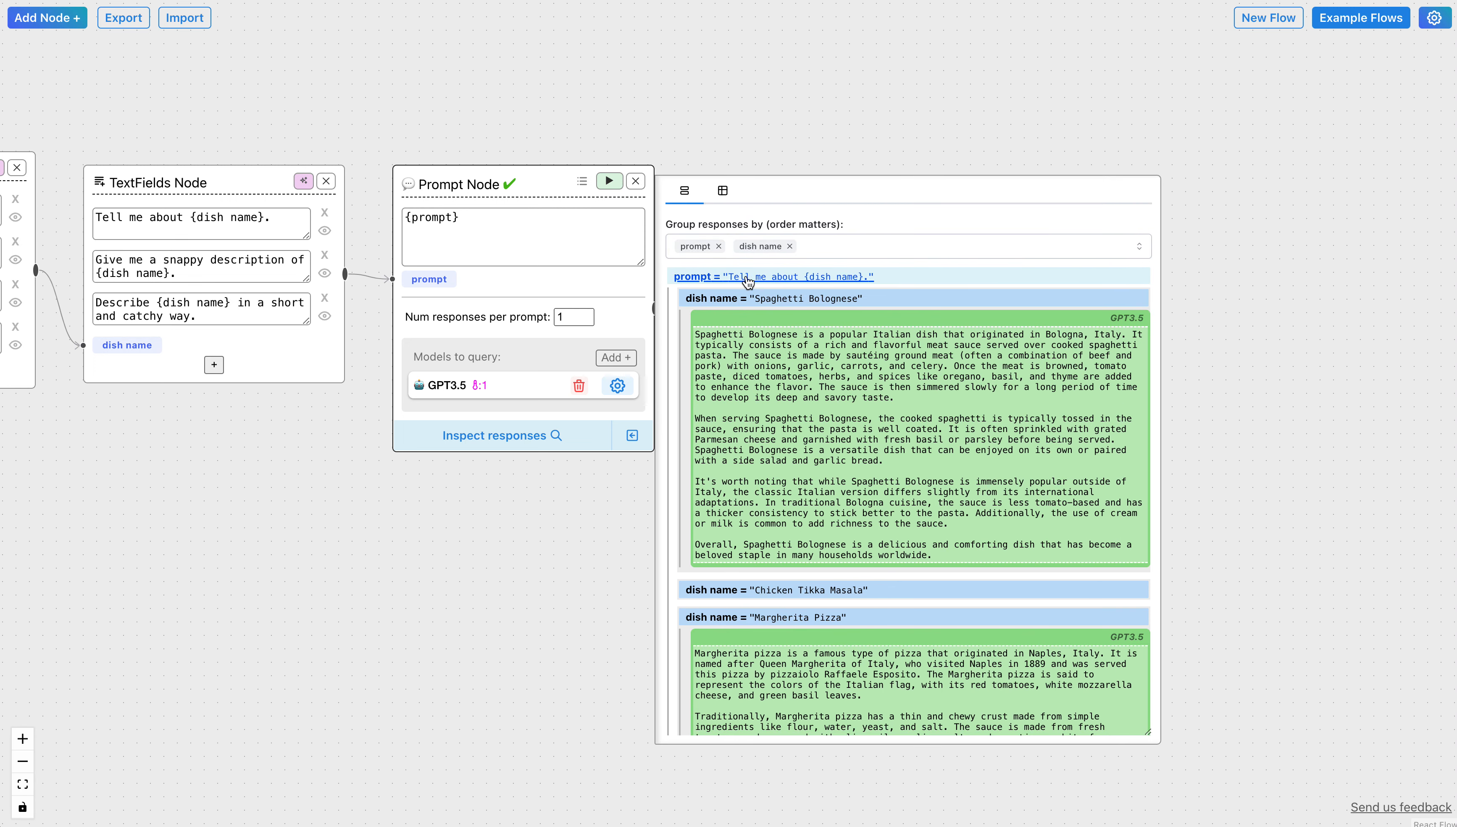
pyautogui.scroll(-5, 821, 543)
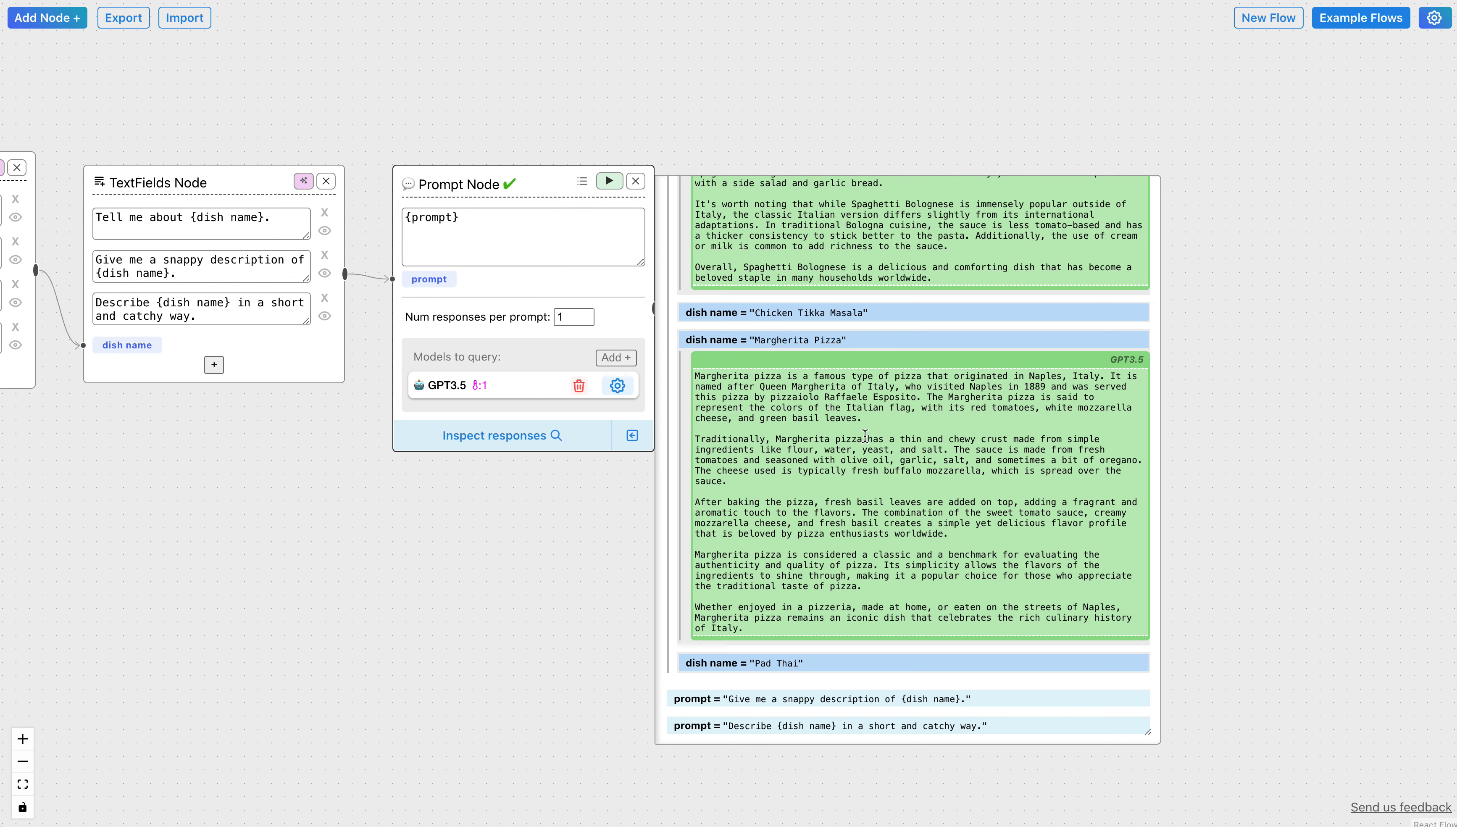
pyautogui.scroll(5, 828, 507)
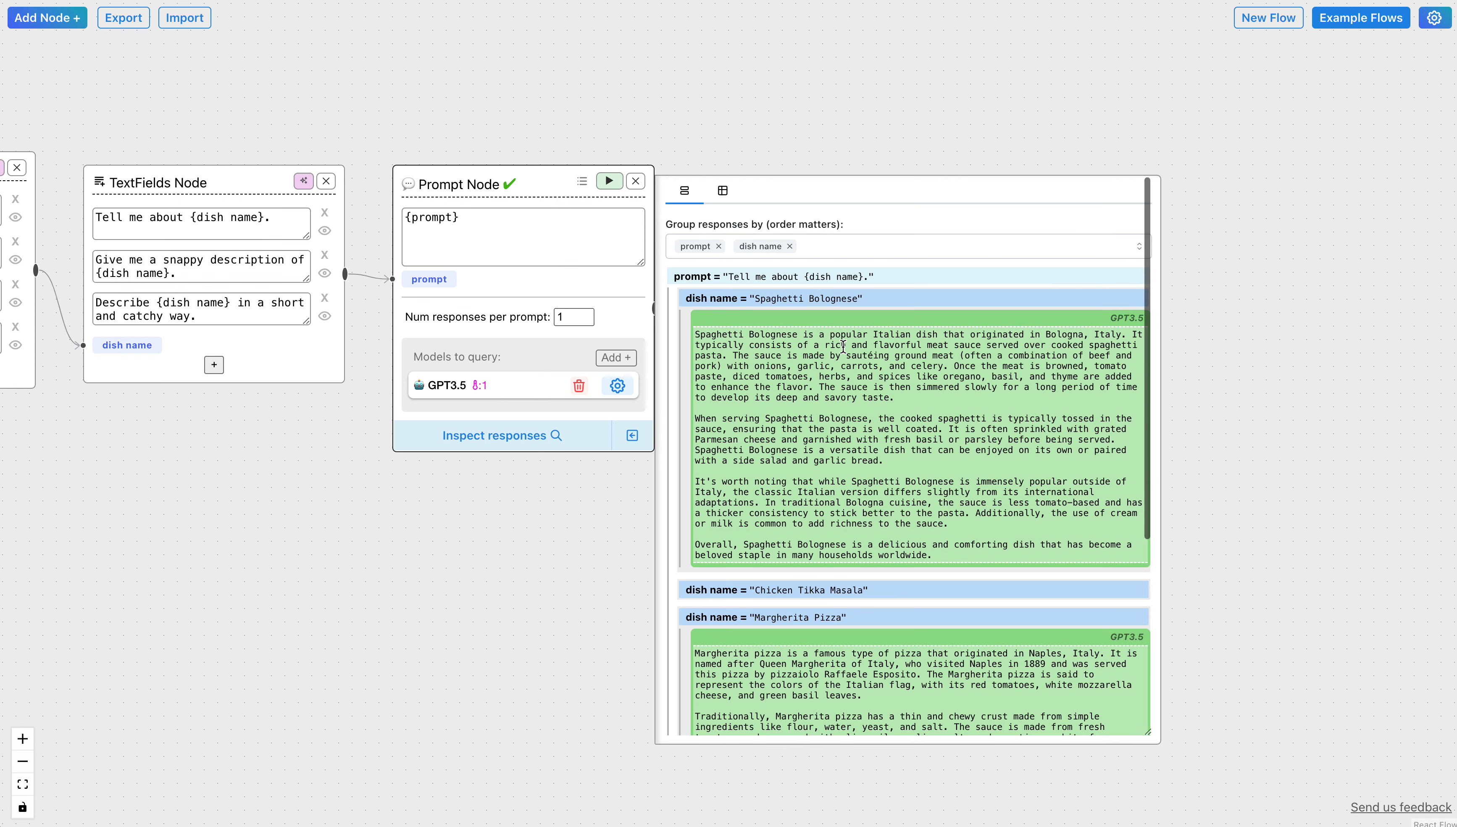
pyautogui.click(769, 283)
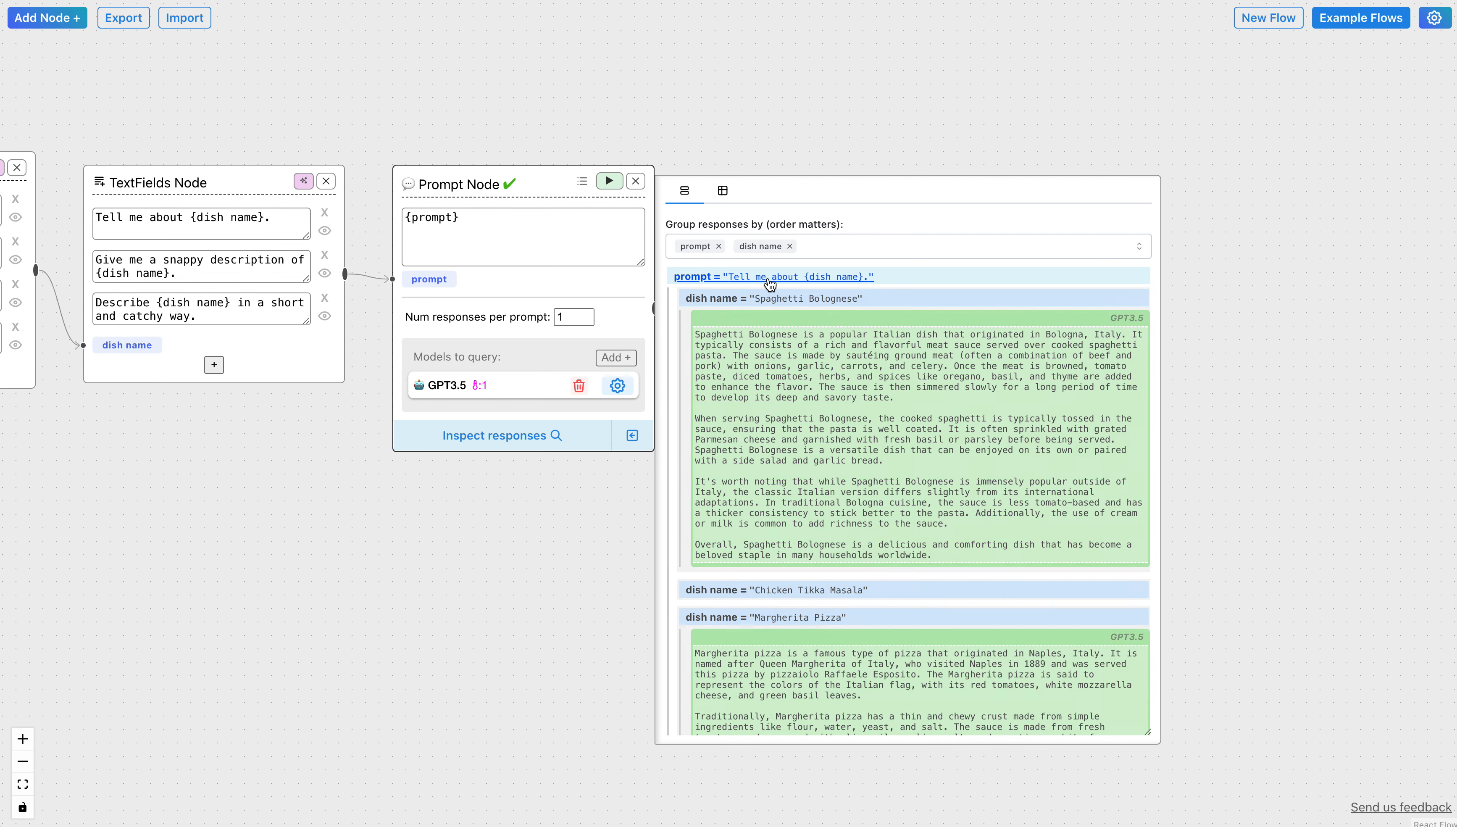
# Step: Switch the responses to the table view and widen the inspector drawer so all three prompt columns fit
pyautogui.click(721, 192)
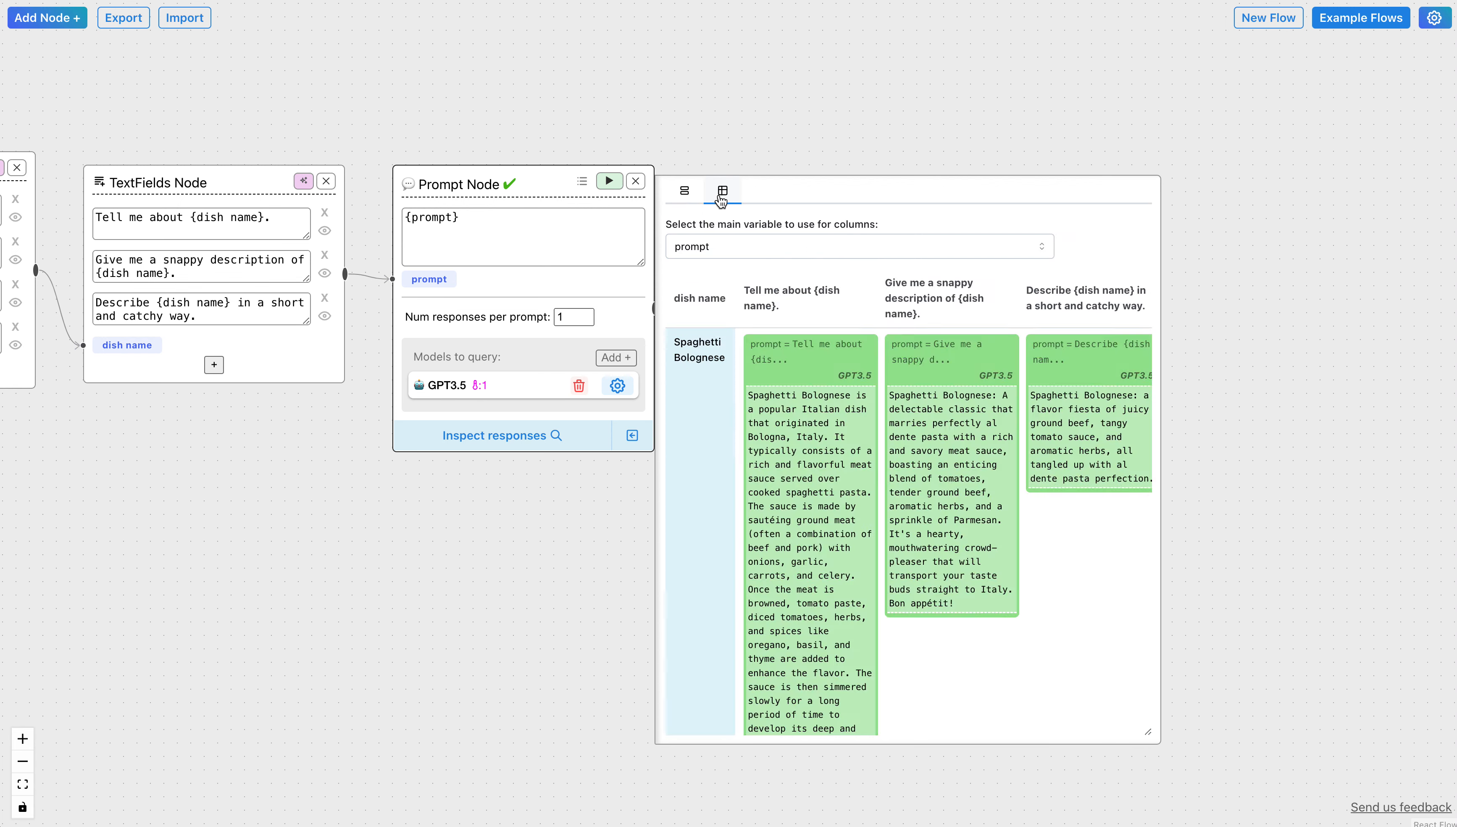
pyautogui.moveTo(1148, 731); pyautogui.dragTo(1368, 713)
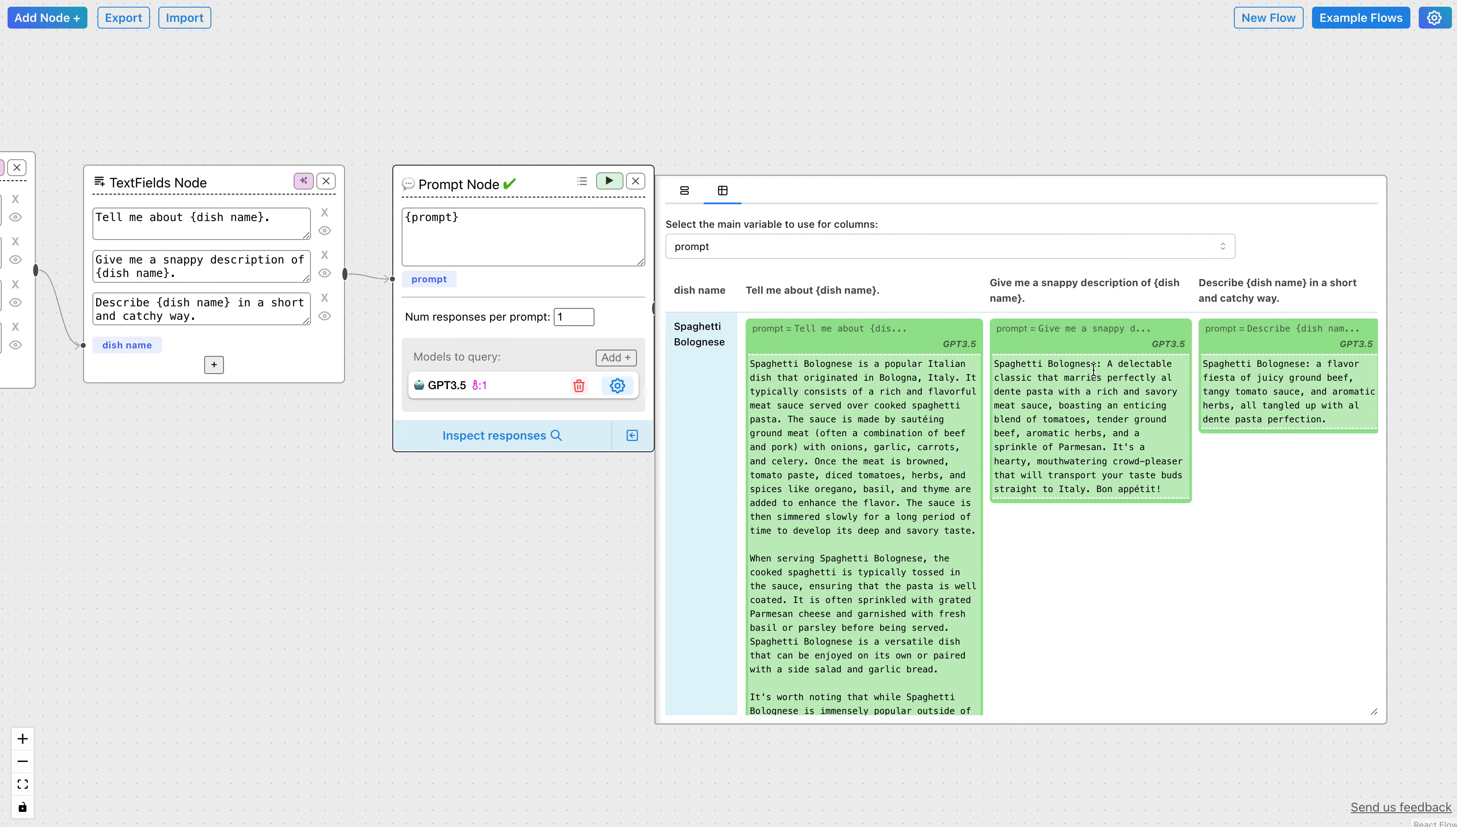
pyautogui.moveTo(853, 110); pyautogui.dragTo(807, 72)
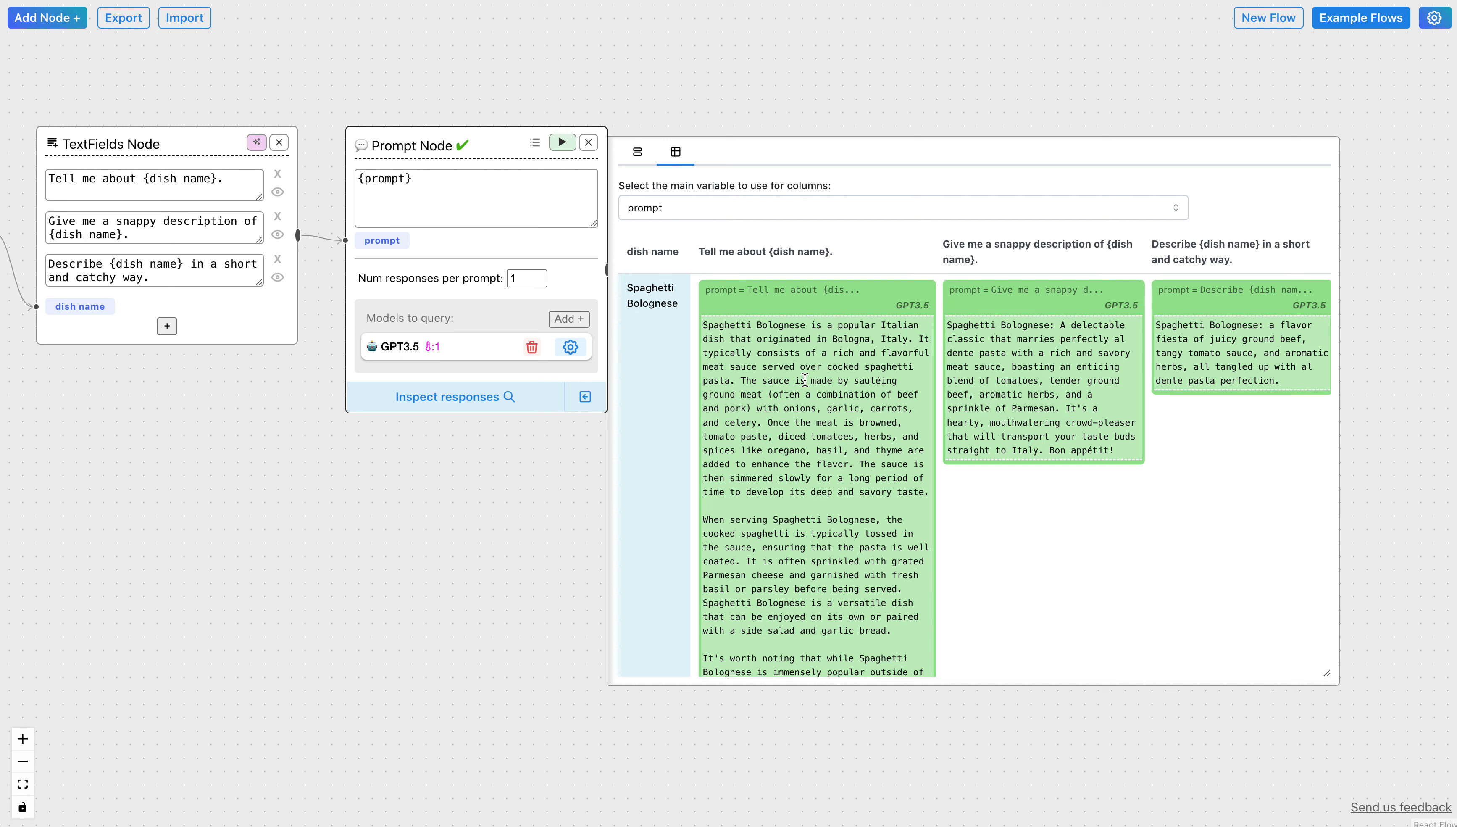
pyautogui.moveTo(1328, 673); pyautogui.dragTo(1407, 664)
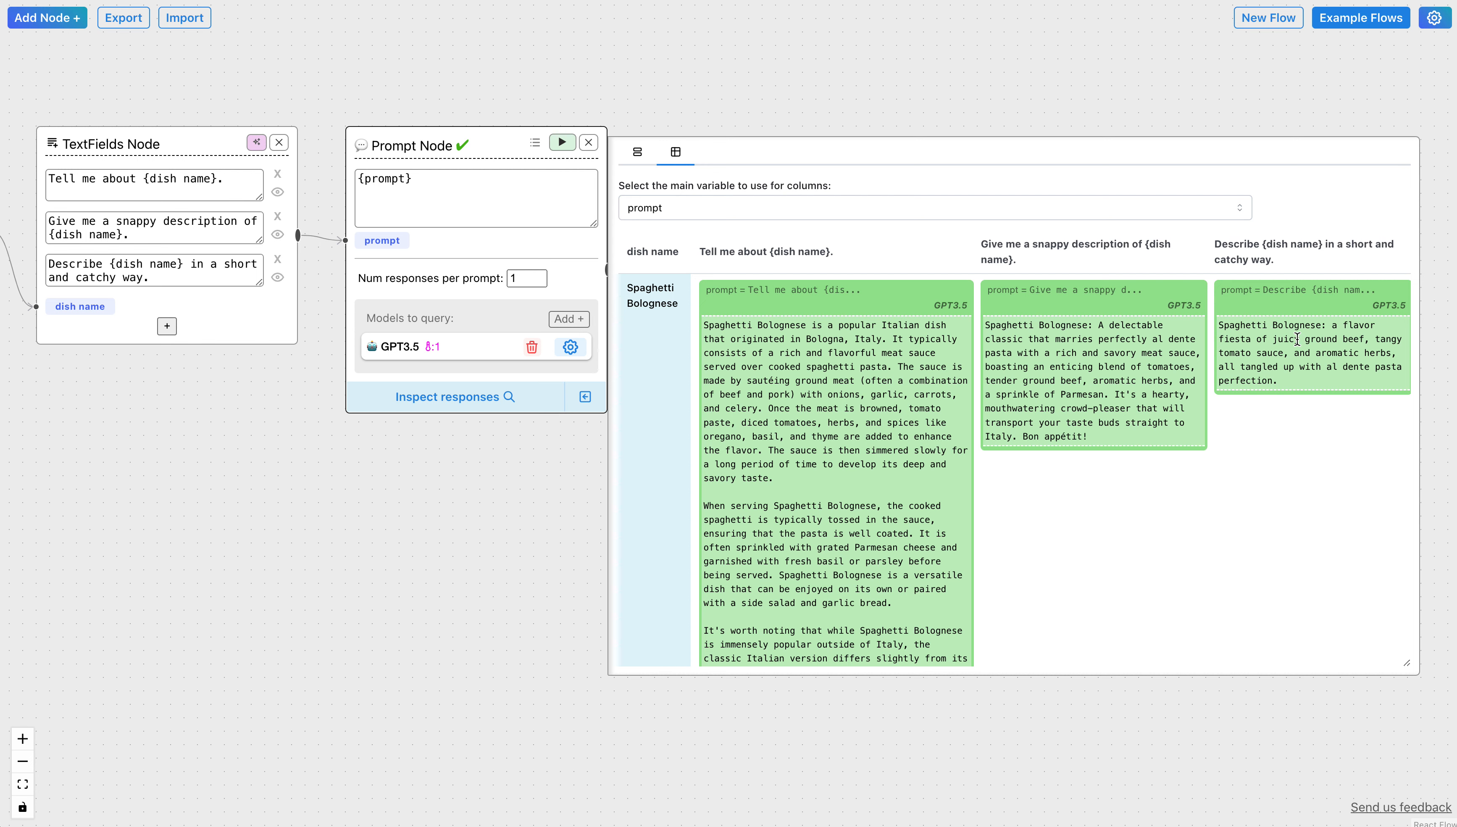
# Step: Compare the three prompts' responses across the dish rows from Spaghetti Bolognese to Pad Thai in the table
pyautogui.scroll(-5, 1166, 516)
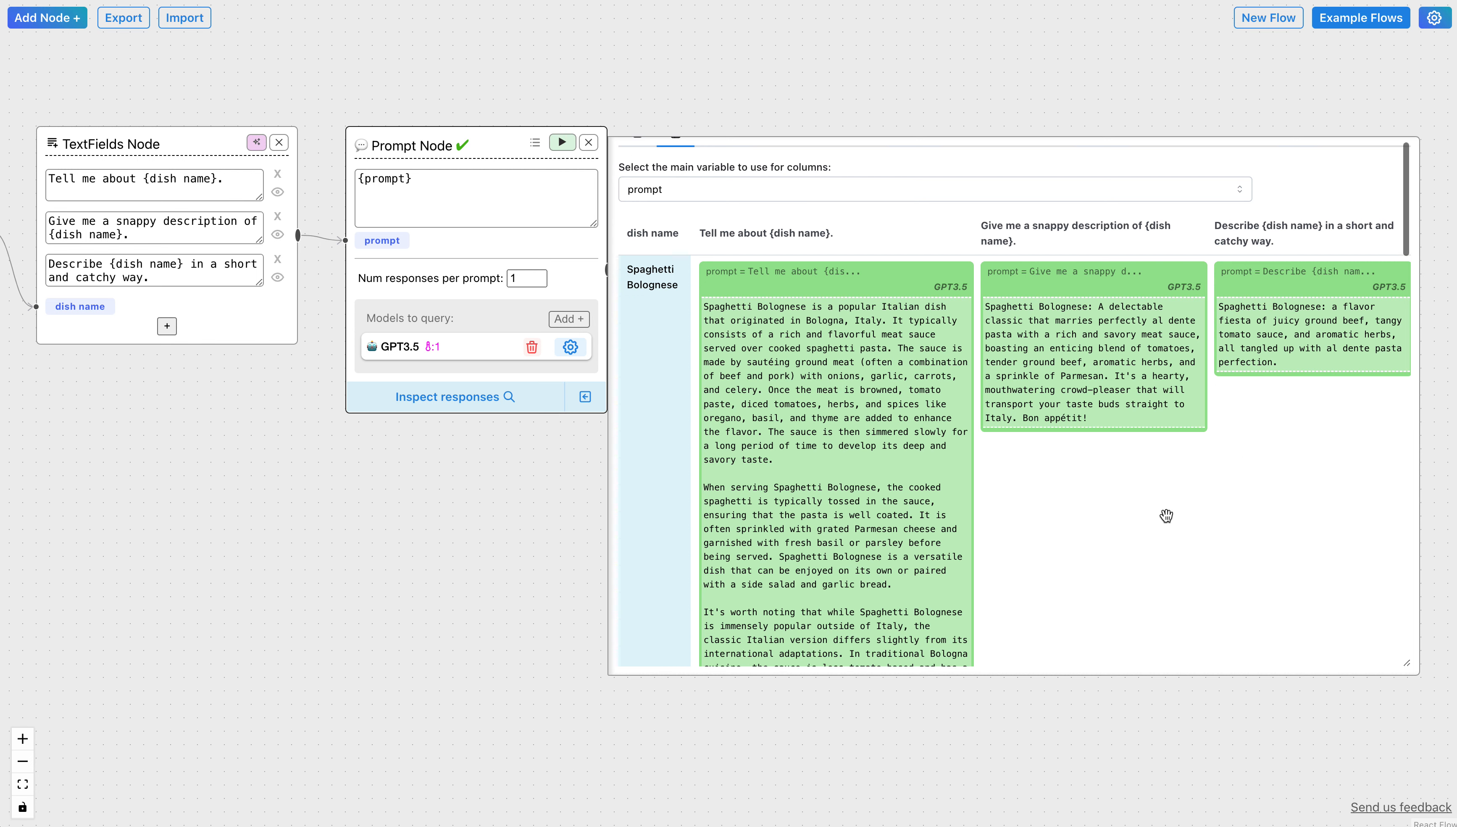
pyautogui.scroll(5, 1164, 514)
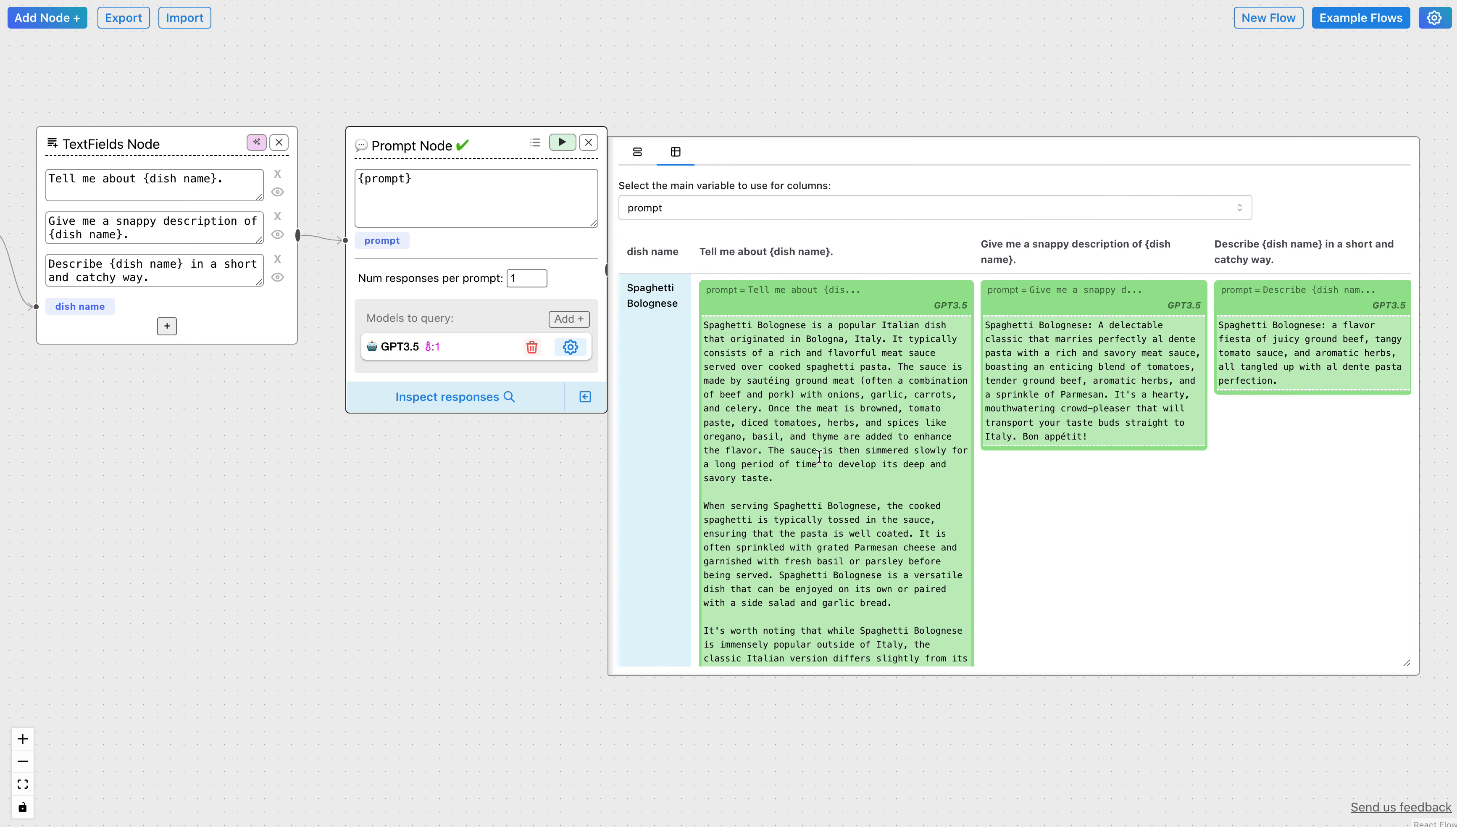
pyautogui.scroll(-12, 1082, 537)
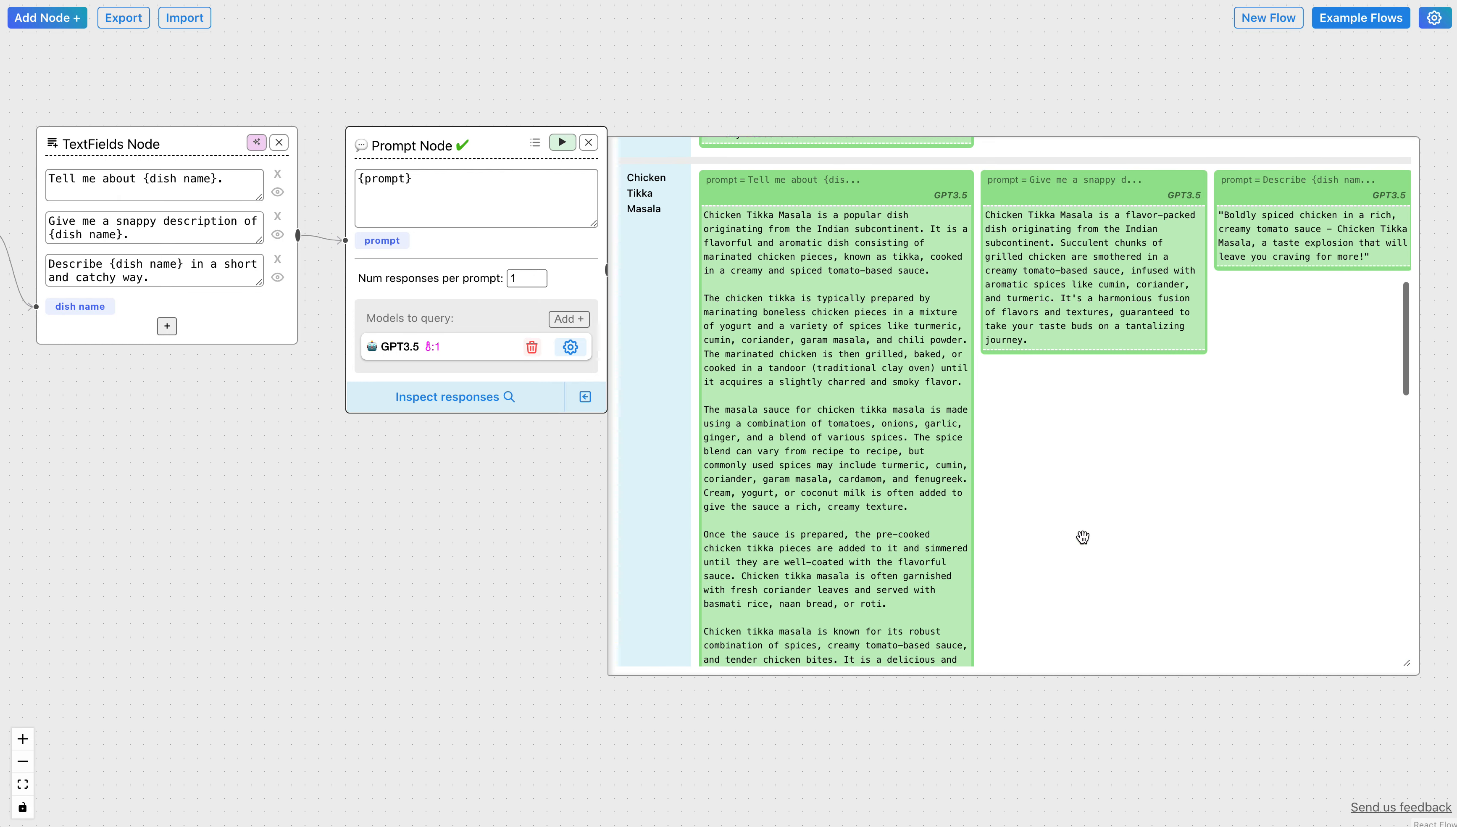
pyautogui.scroll(-15, 1082, 537)
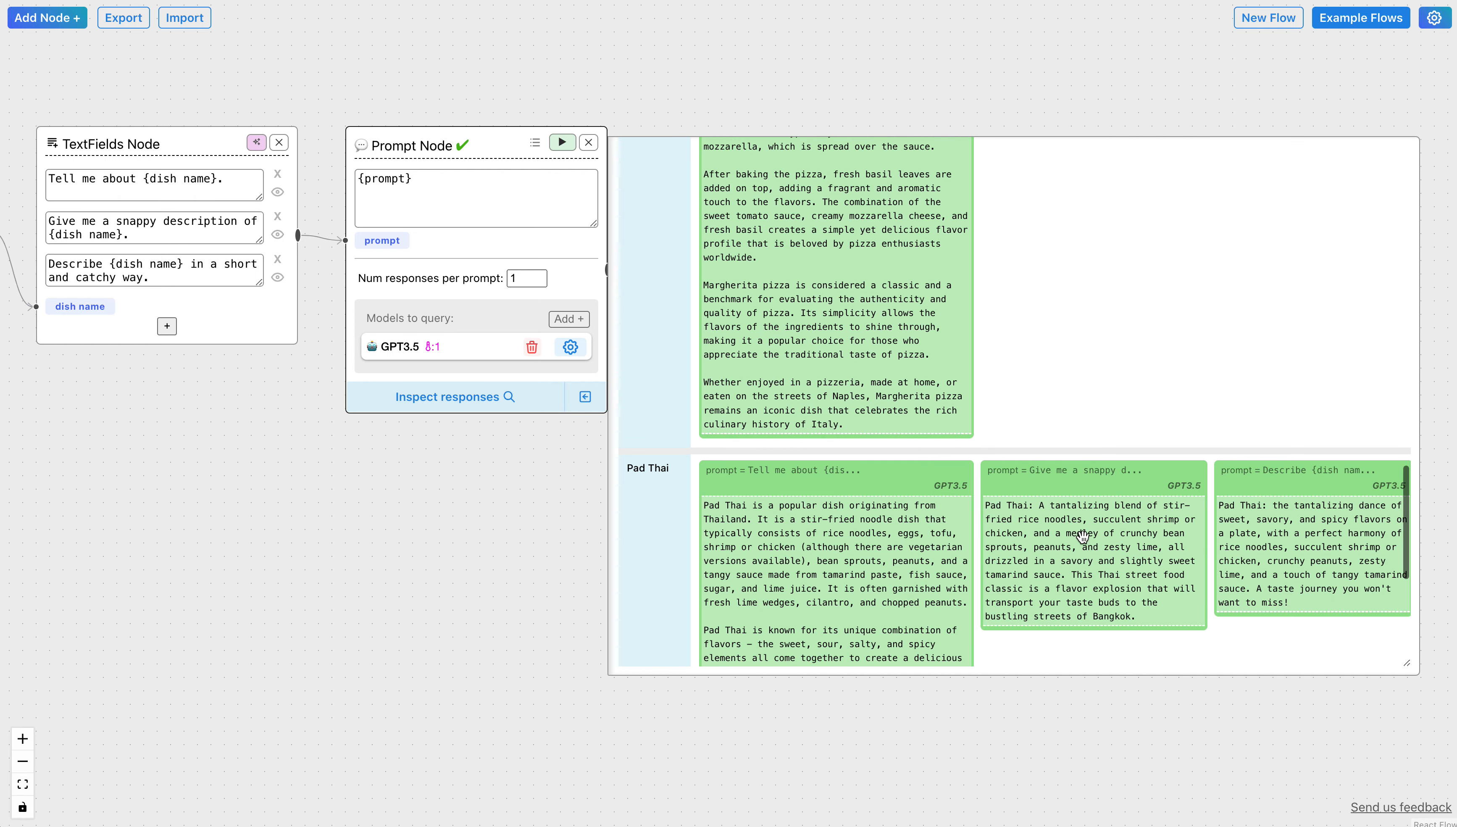
pyautogui.scroll(-5, 1082, 537)
pyautogui.scroll(12, 1082, 537)
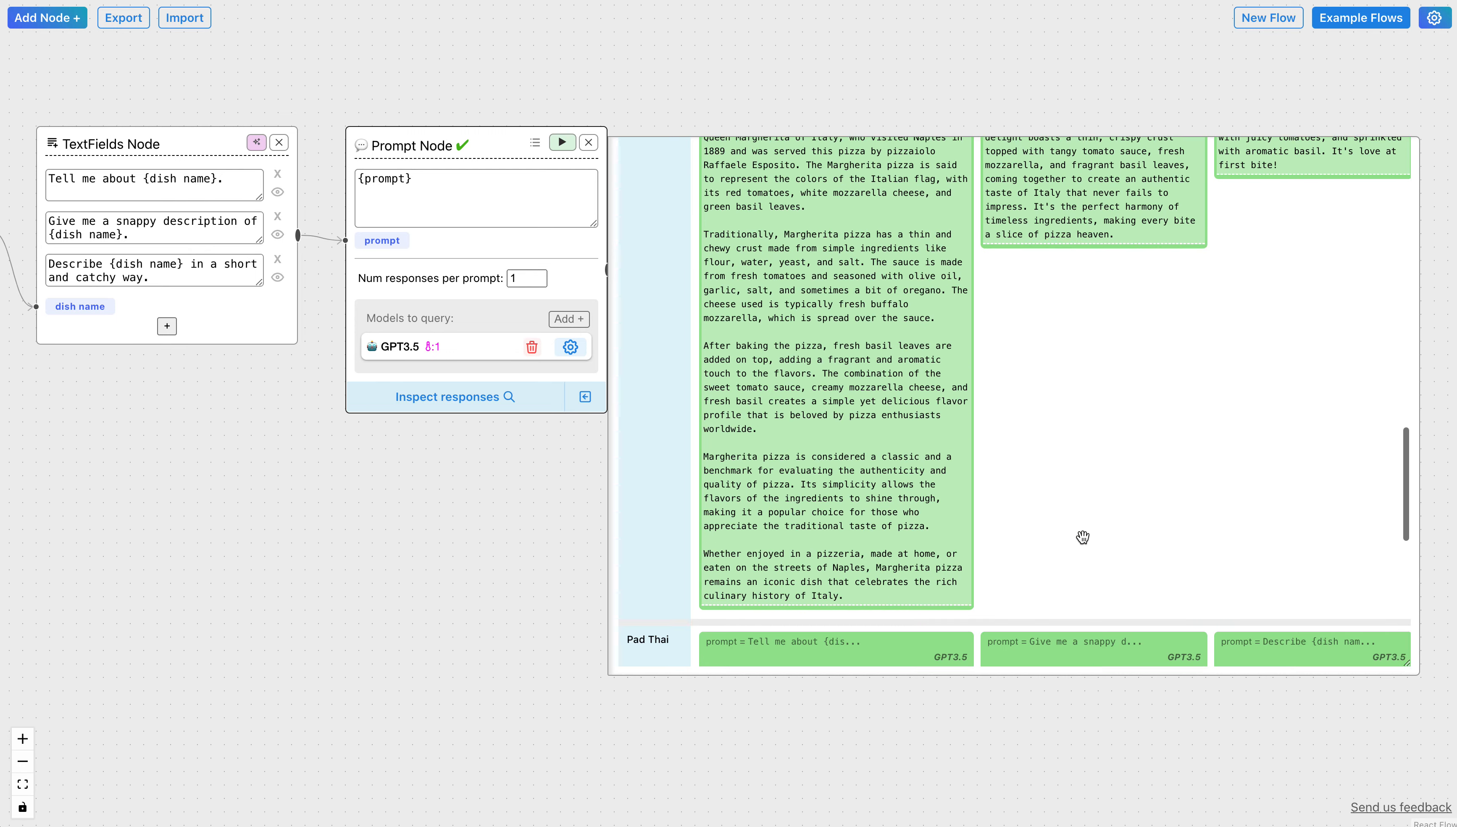
# Step: Reread the Pad Thai, Margherita Pizza and Spaghetti Bolognese rows, contrasting the "Tell me about" responses with those of the two shorter-style prompts
pyautogui.scroll(-10, 1082, 537)
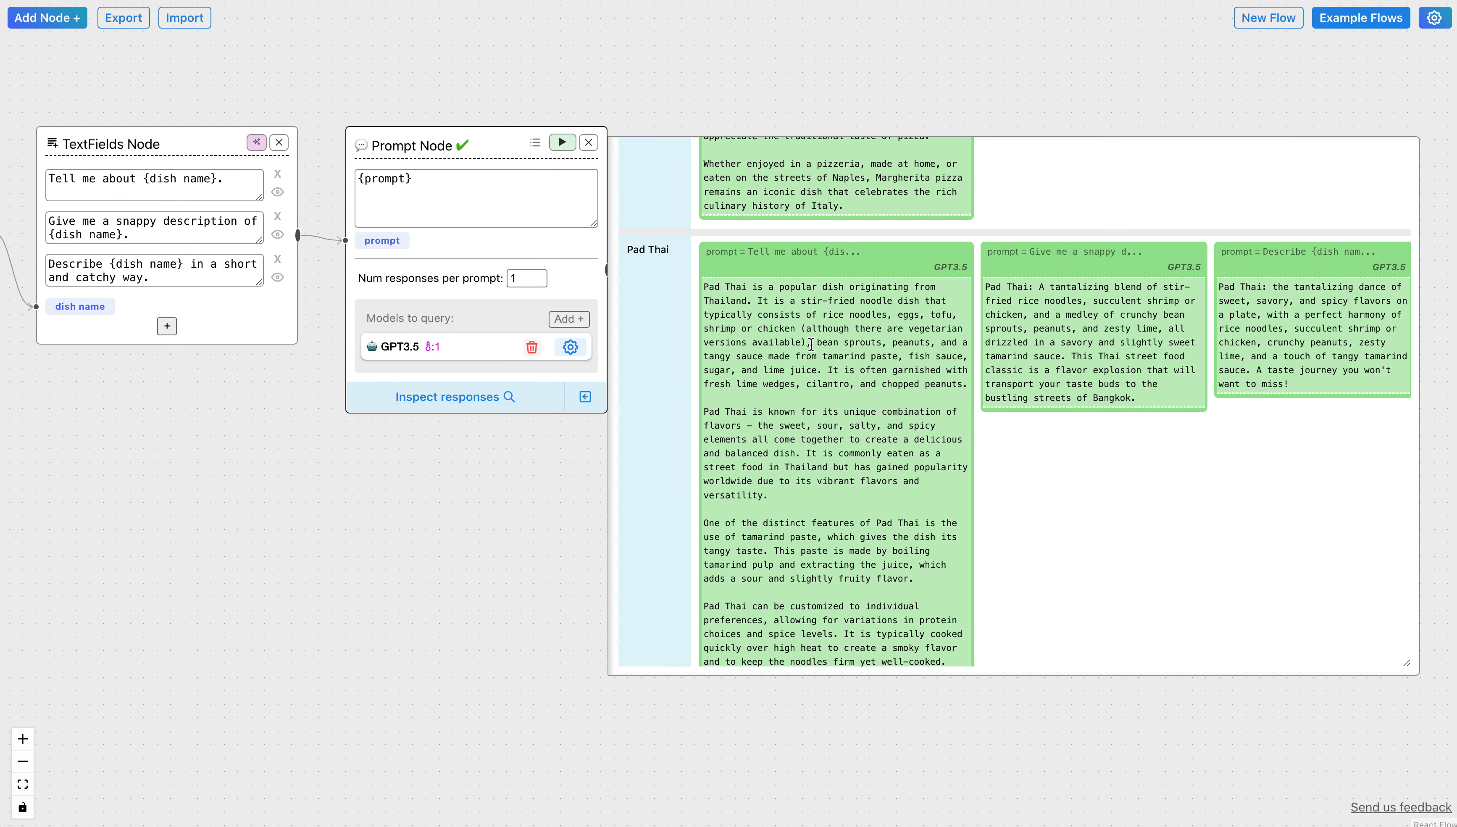
pyautogui.scroll(15, 811, 344)
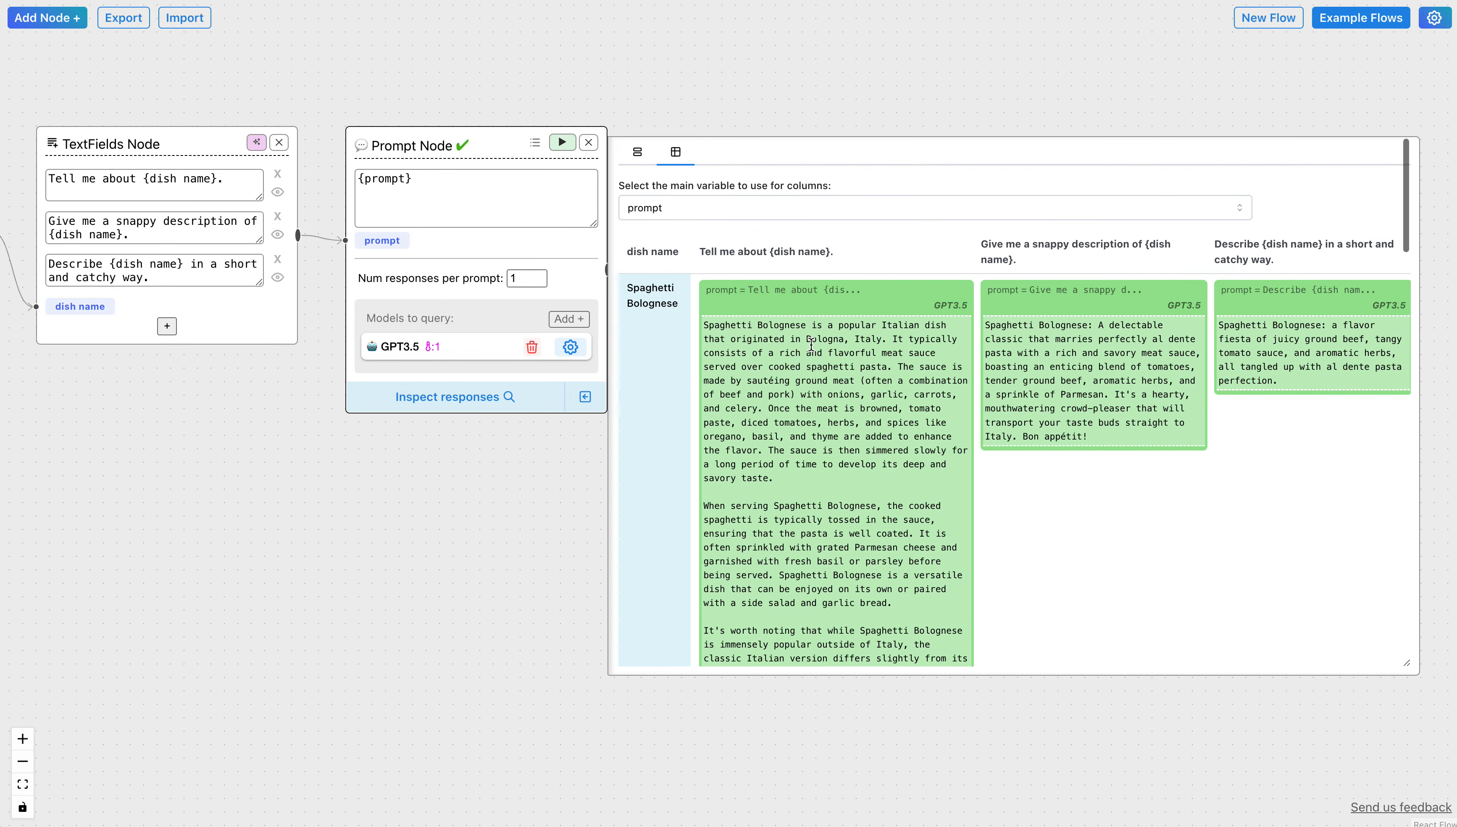
pyautogui.scroll(-15, 811, 344)
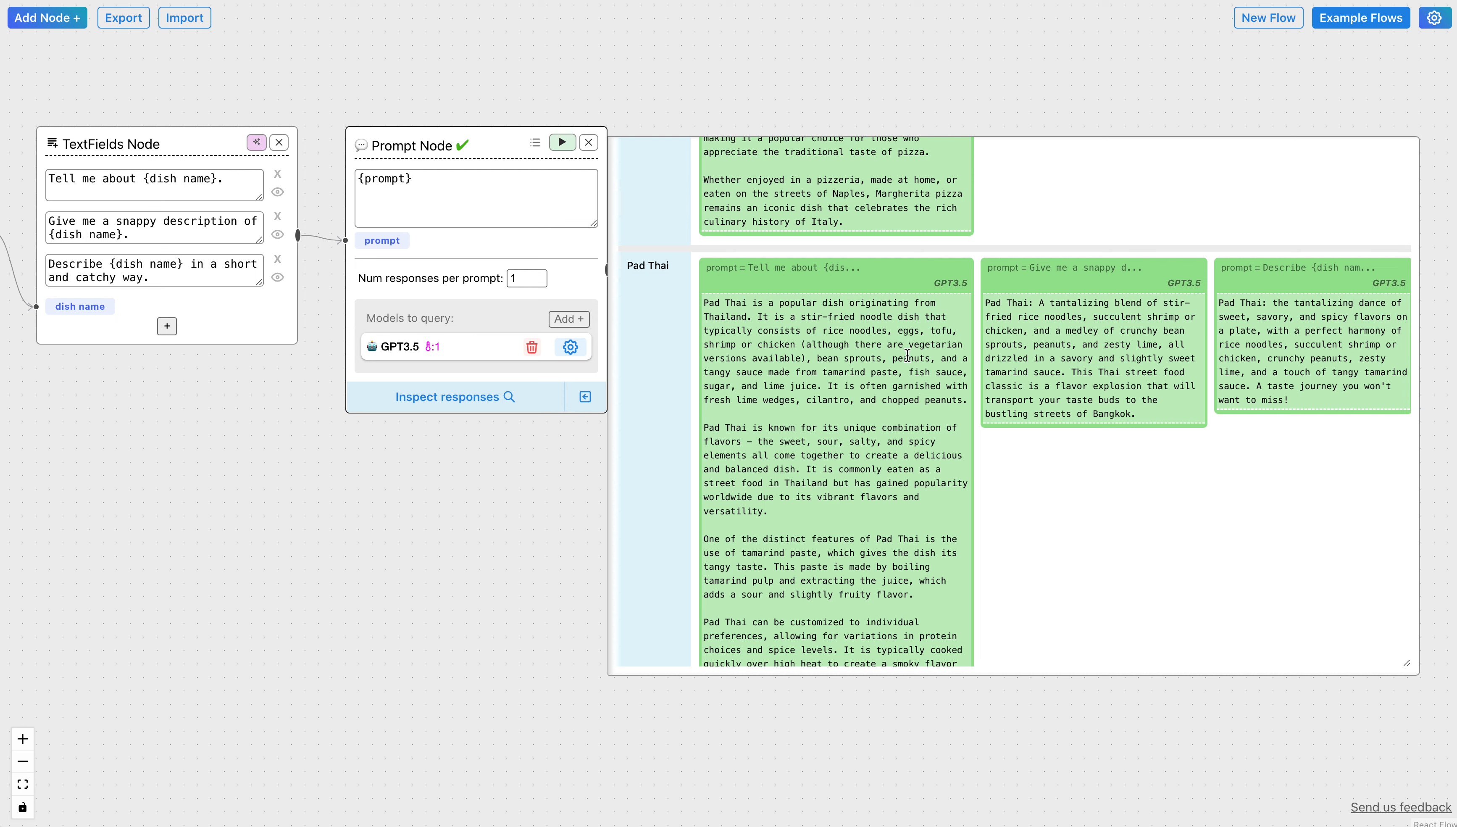
pyautogui.scroll(5, 909, 349)
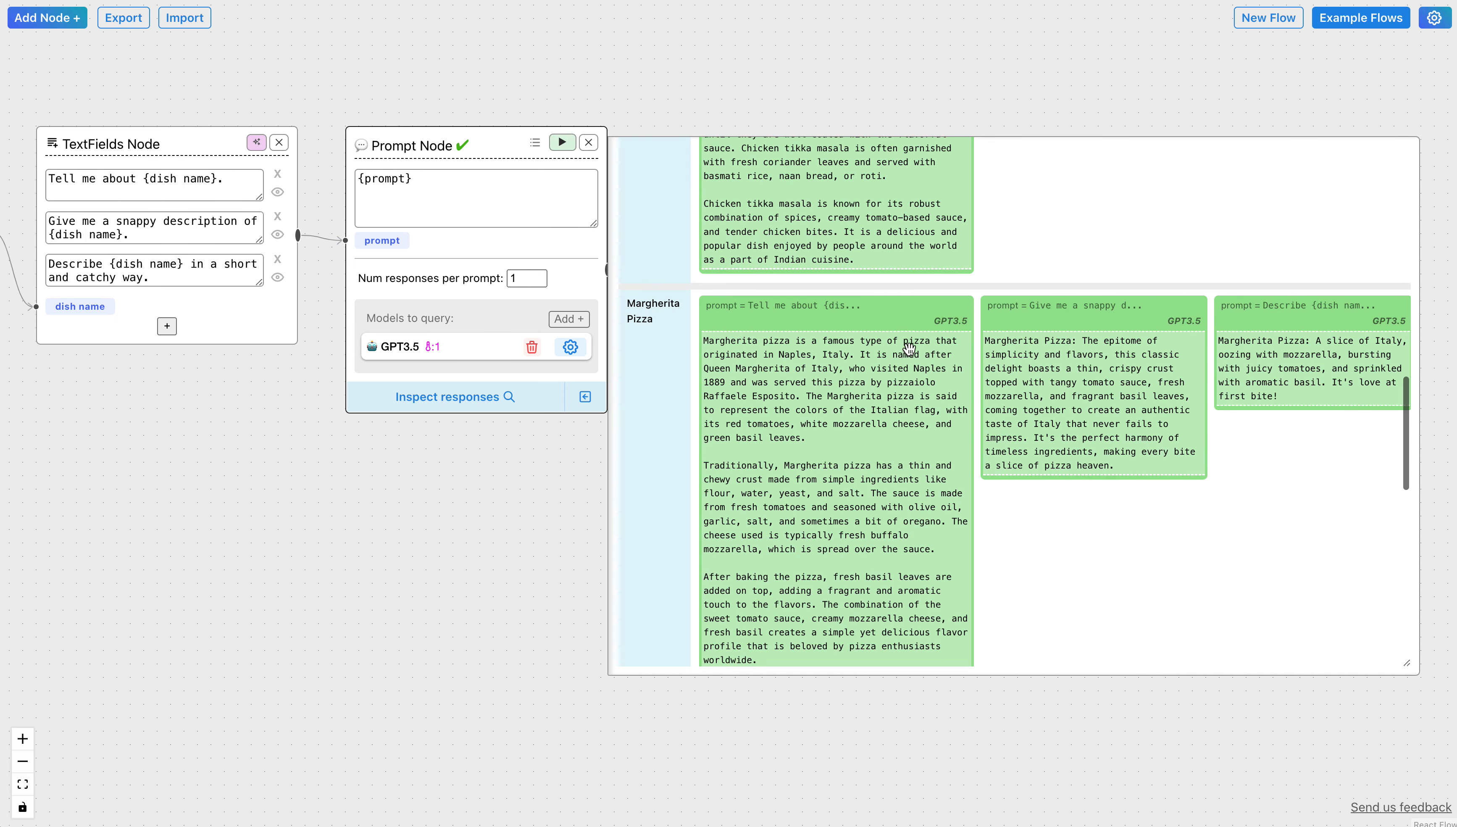
pyautogui.scroll(1, 1027, 363)
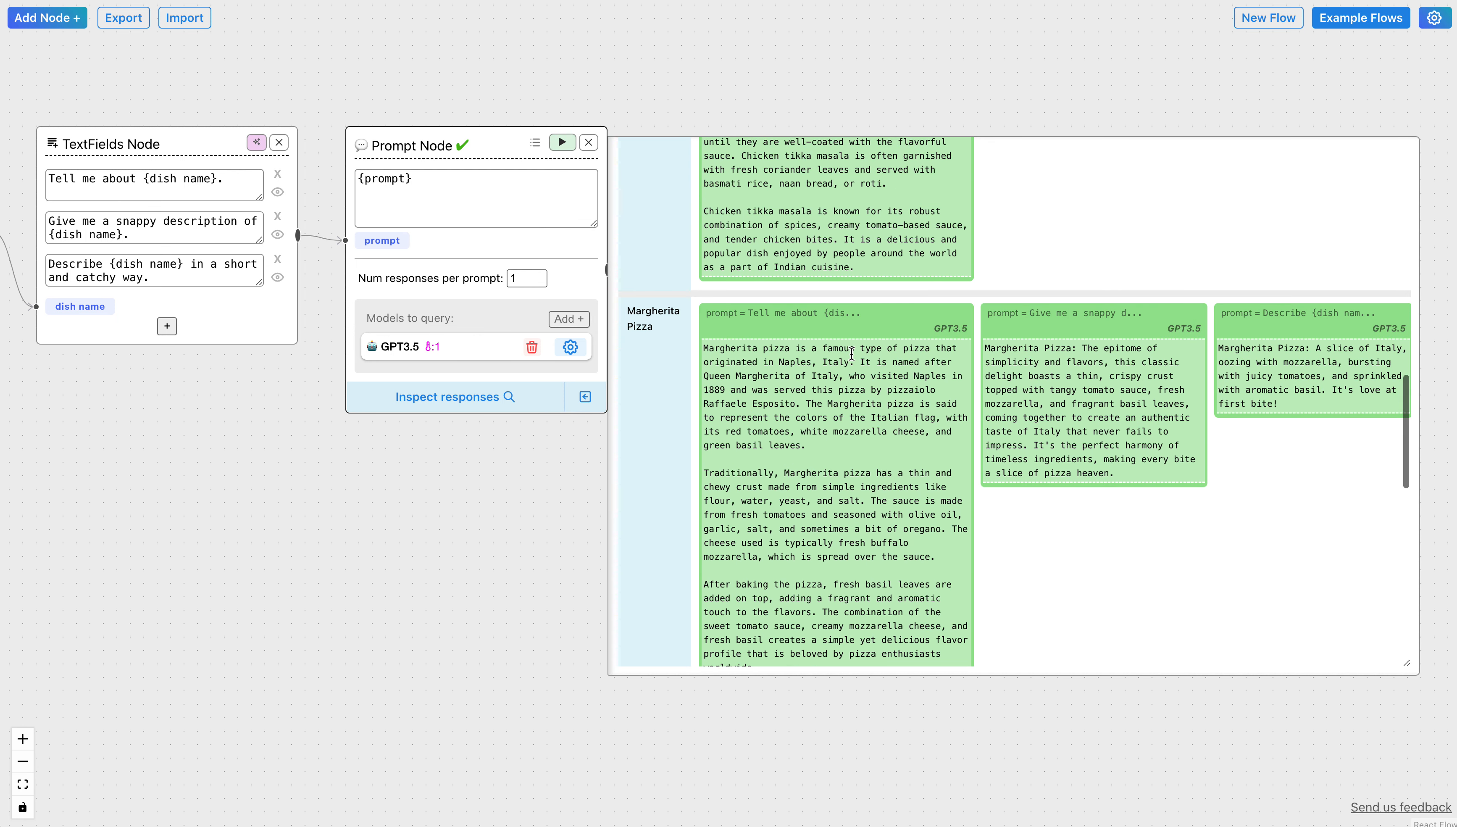
pyautogui.scroll(10, 1203, 350)
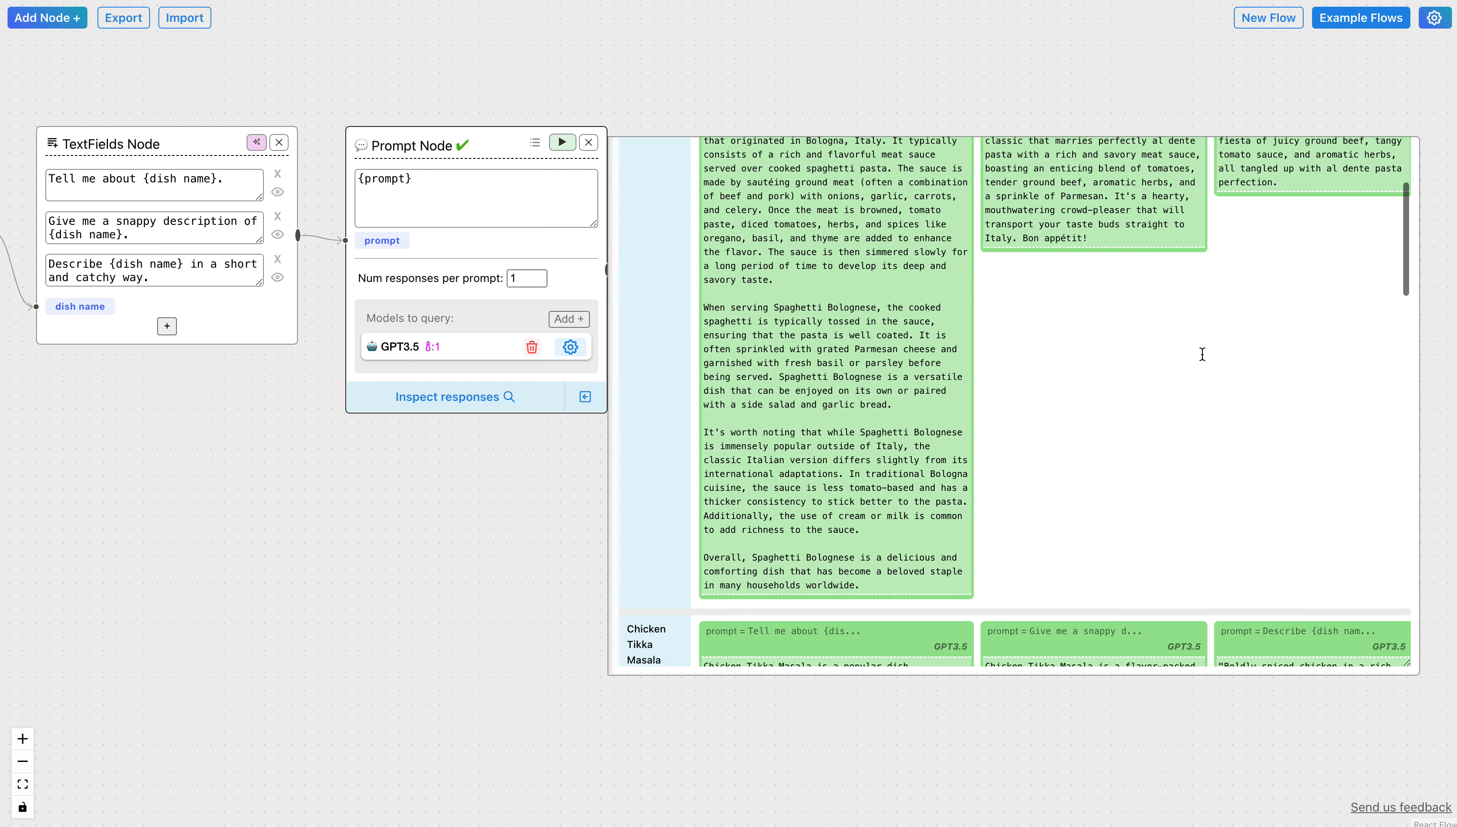
# Step: Extend the dish names TextFields Node with 3 AI-generated items
pyautogui.moveTo(745, 107); pyautogui.dragTo(1057, 120)
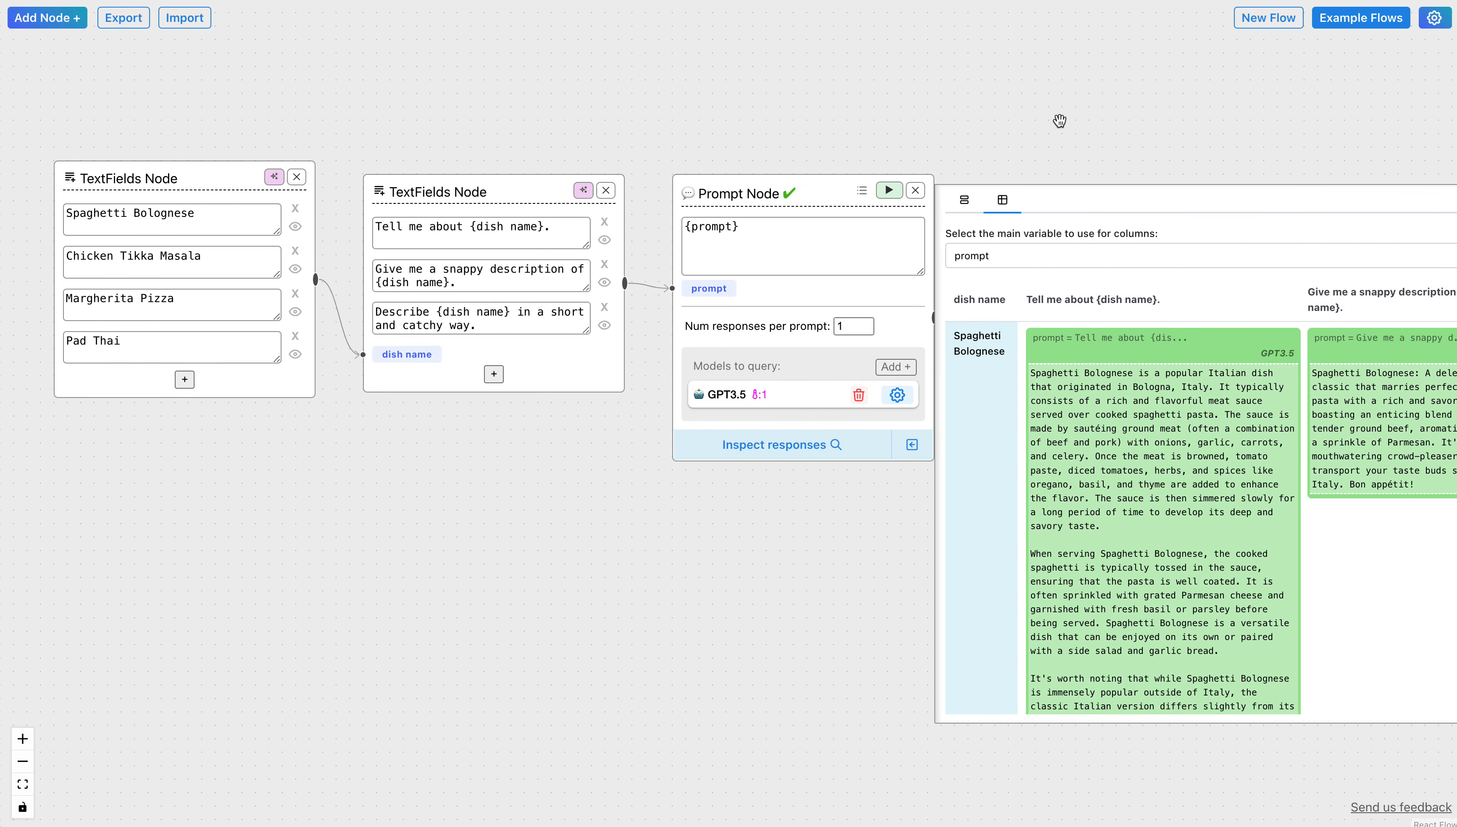
pyautogui.moveTo(693, 90); pyautogui.dragTo(834, 89)
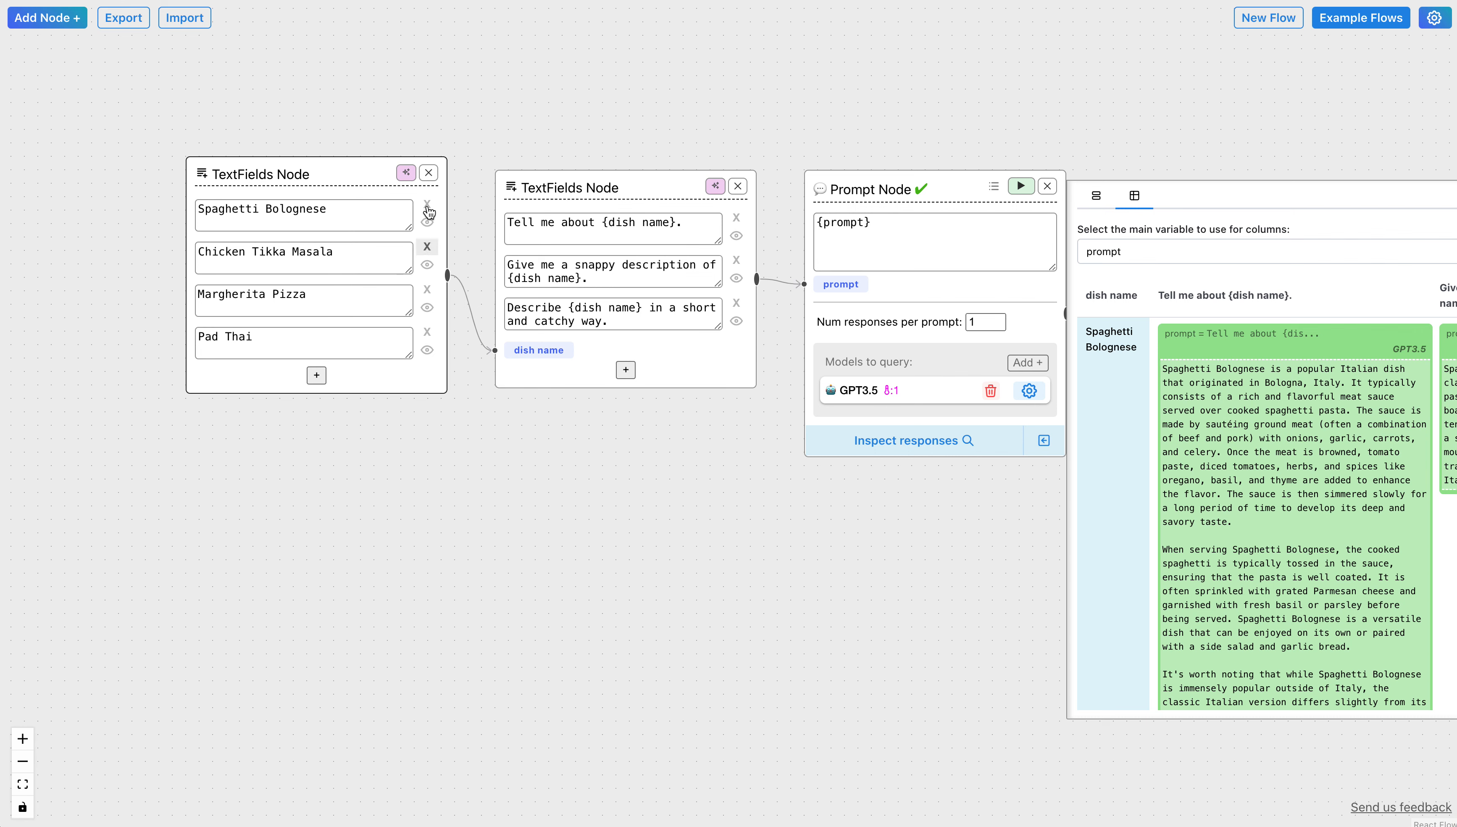
pyautogui.click(405, 172)
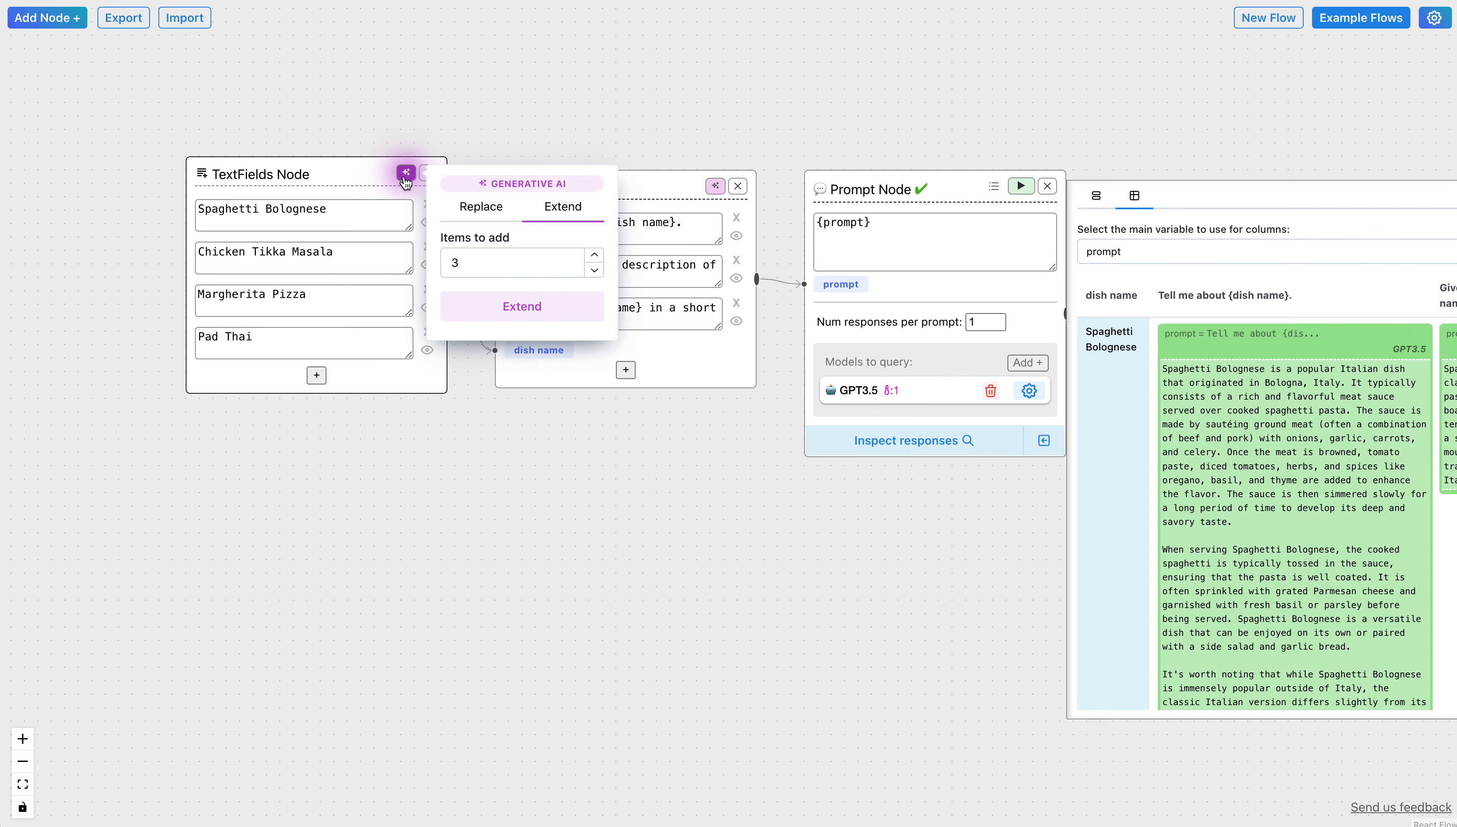
pyautogui.click(537, 296)
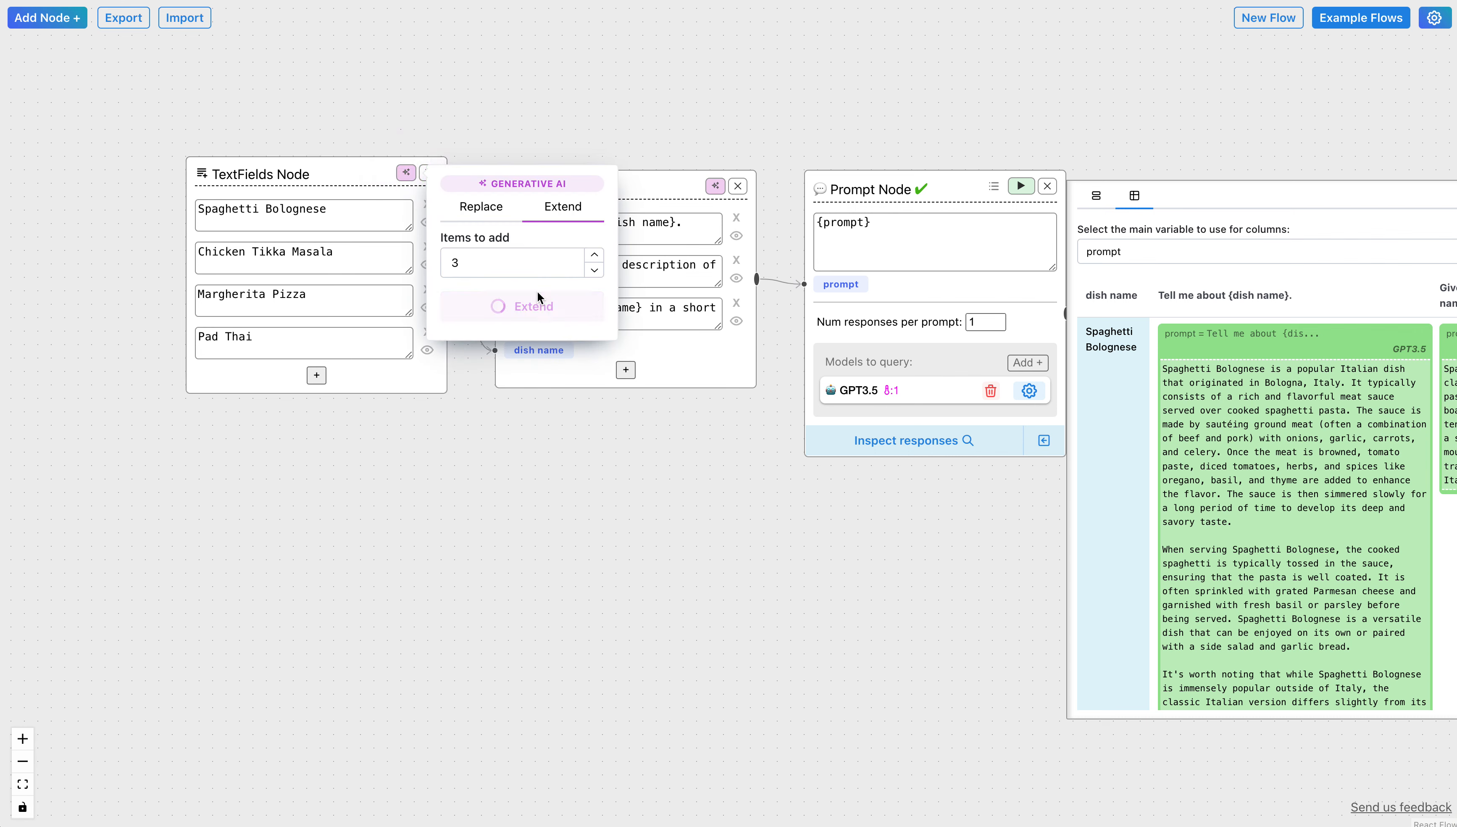
pyautogui.click(407, 174)
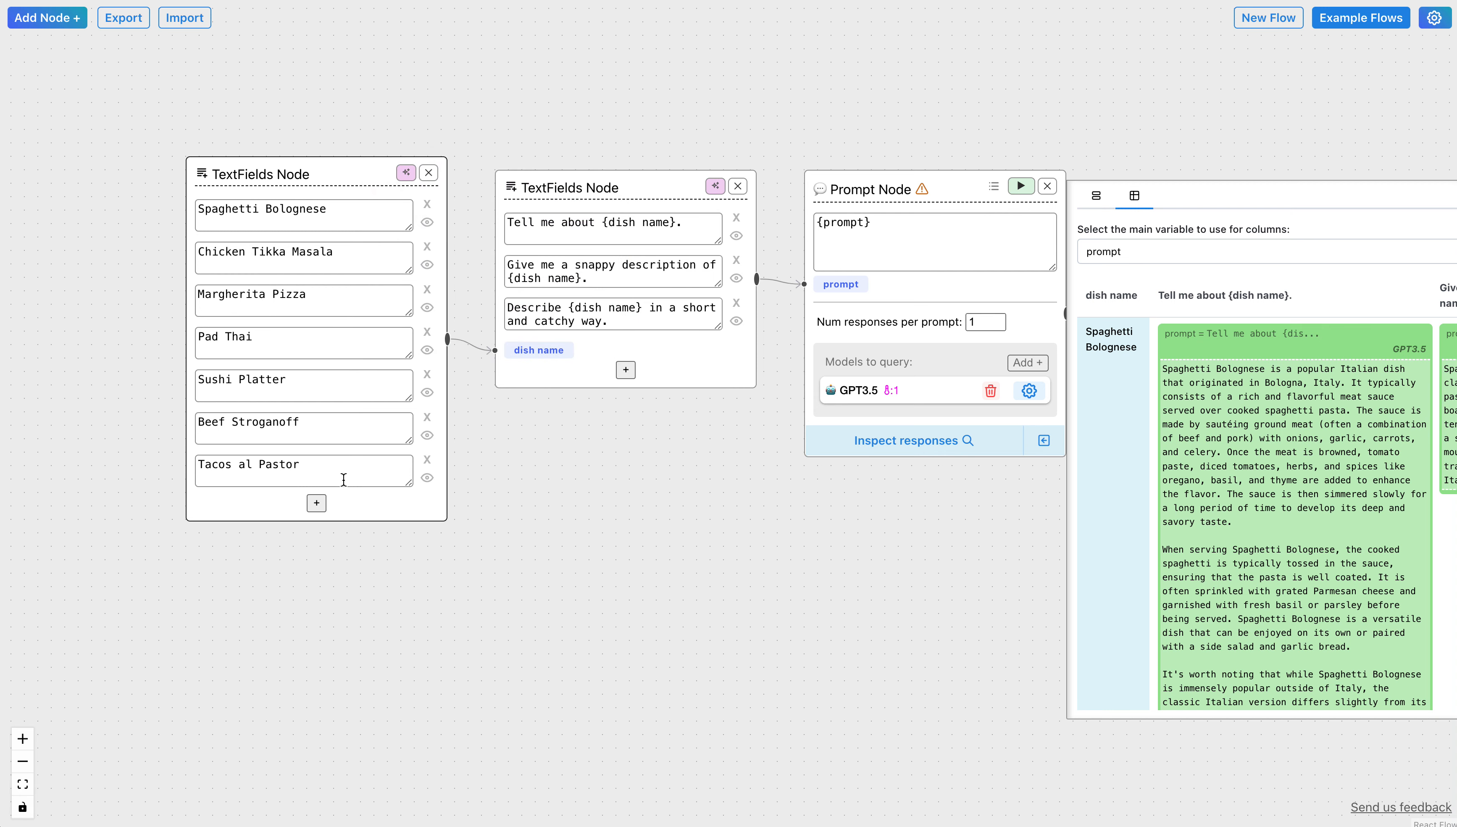
# Step: Run the Prompt Node to query GPT3.5 for the newly added dishes
pyautogui.moveTo(589, 97); pyautogui.dragTo(319, 84)
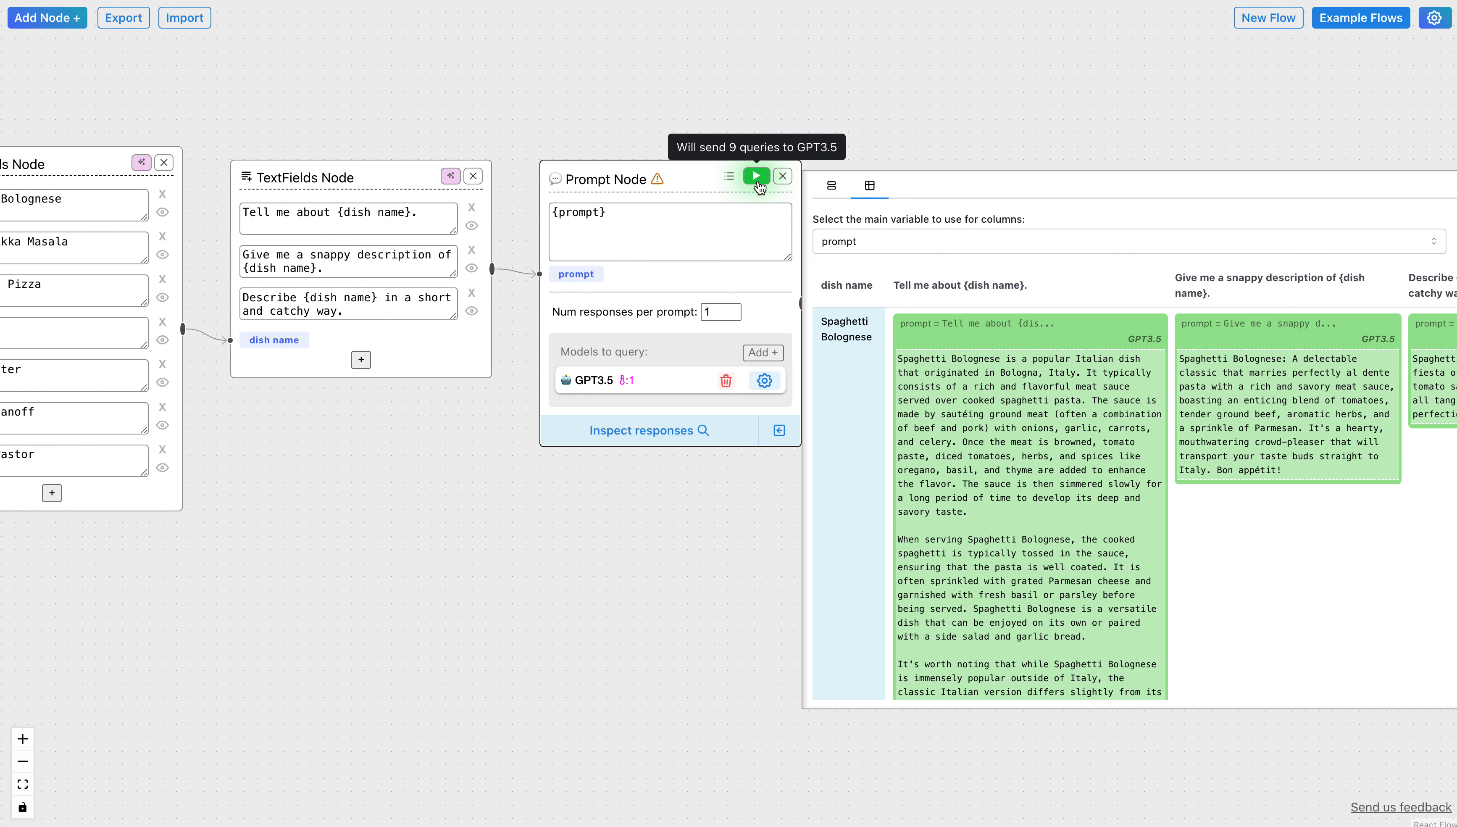
pyautogui.click(757, 182)
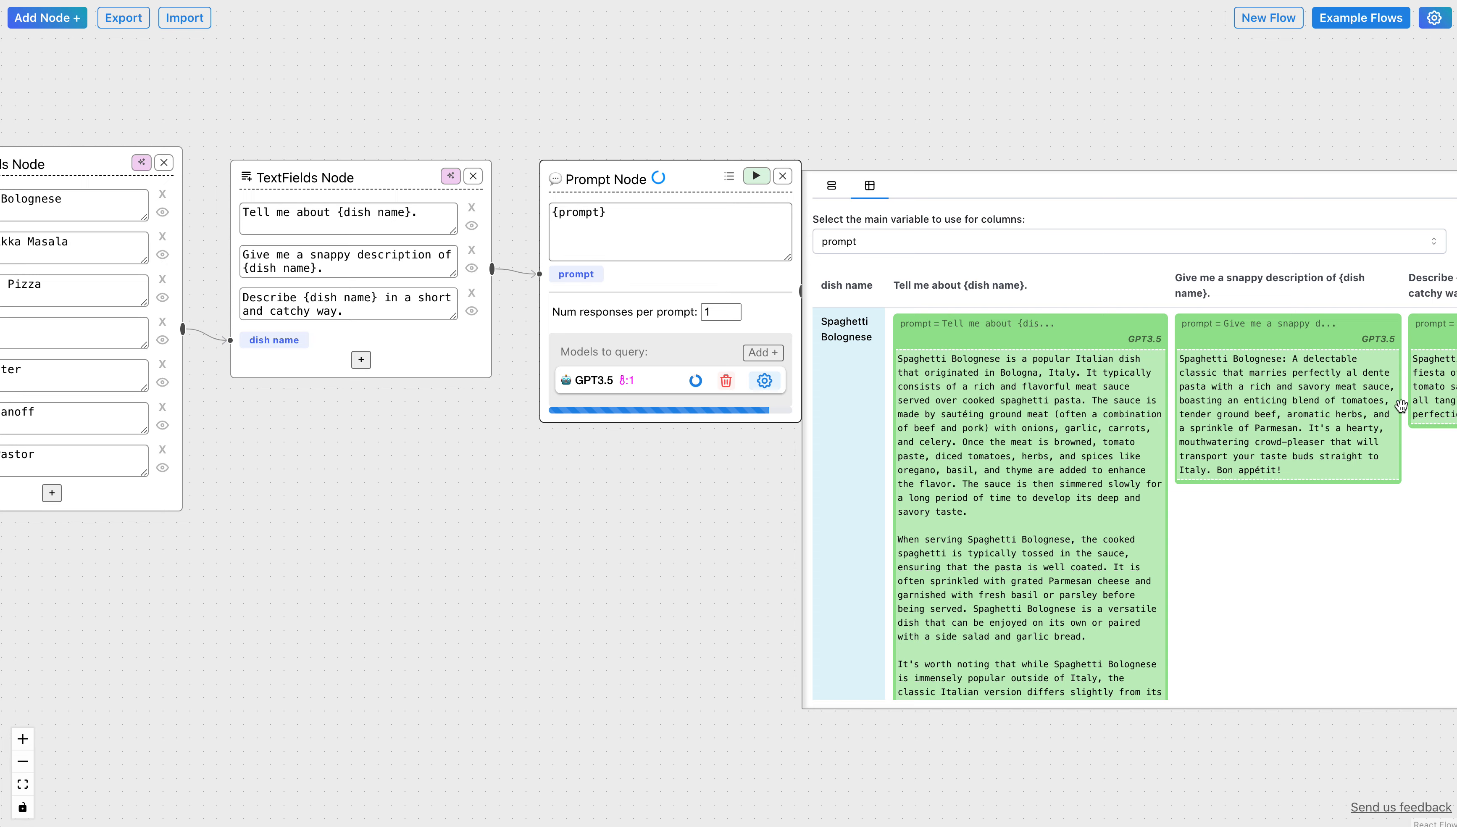
# Step: Compare the three prompts' responses for Sushi Platter, Beef Stroganoff and Tacos al Pastor, and recheck the earlier dish rows
pyautogui.moveTo(1005, 98); pyautogui.dragTo(687, 60)
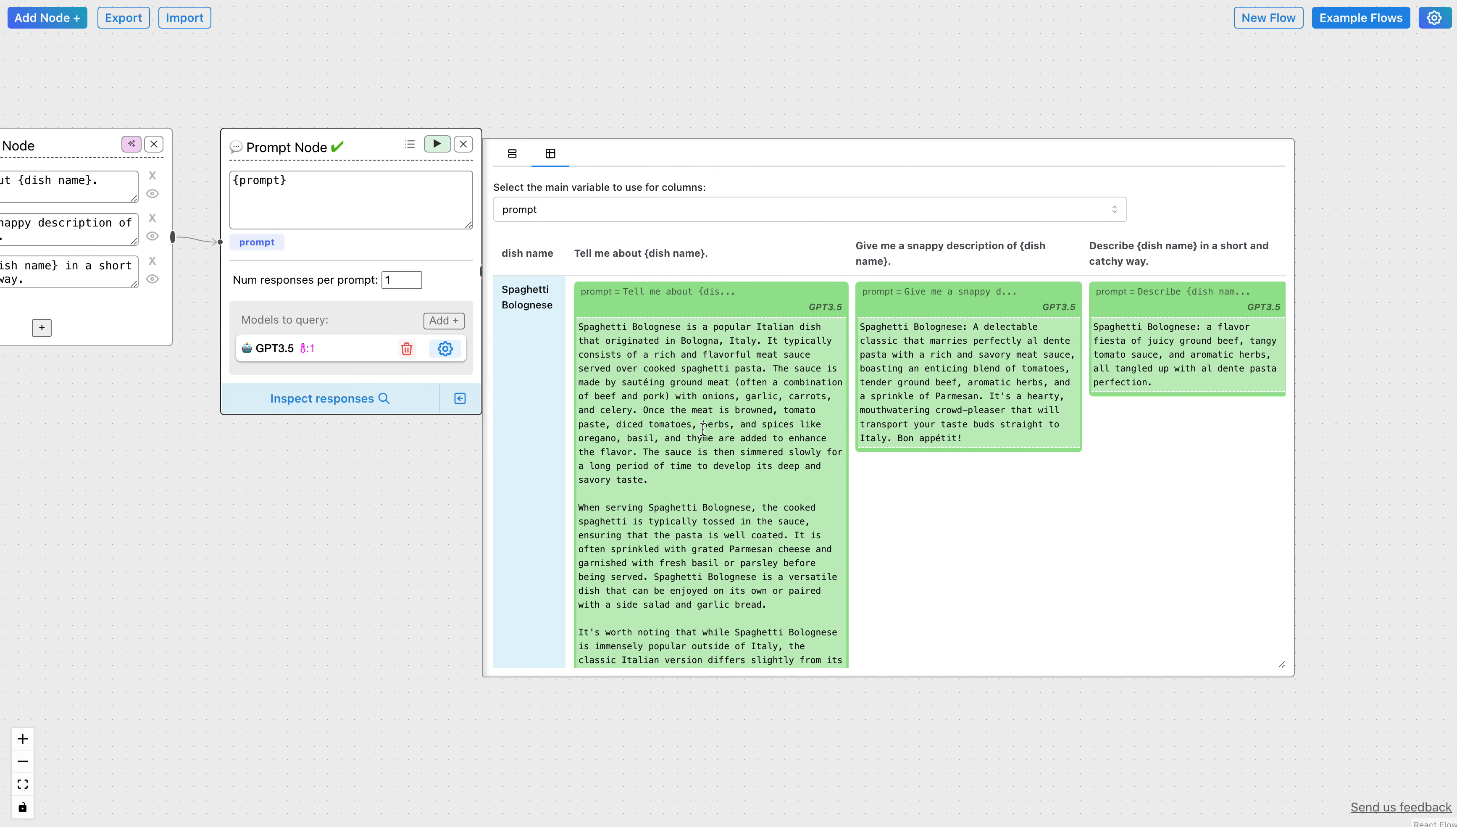
pyautogui.scroll(-15, 703, 429)
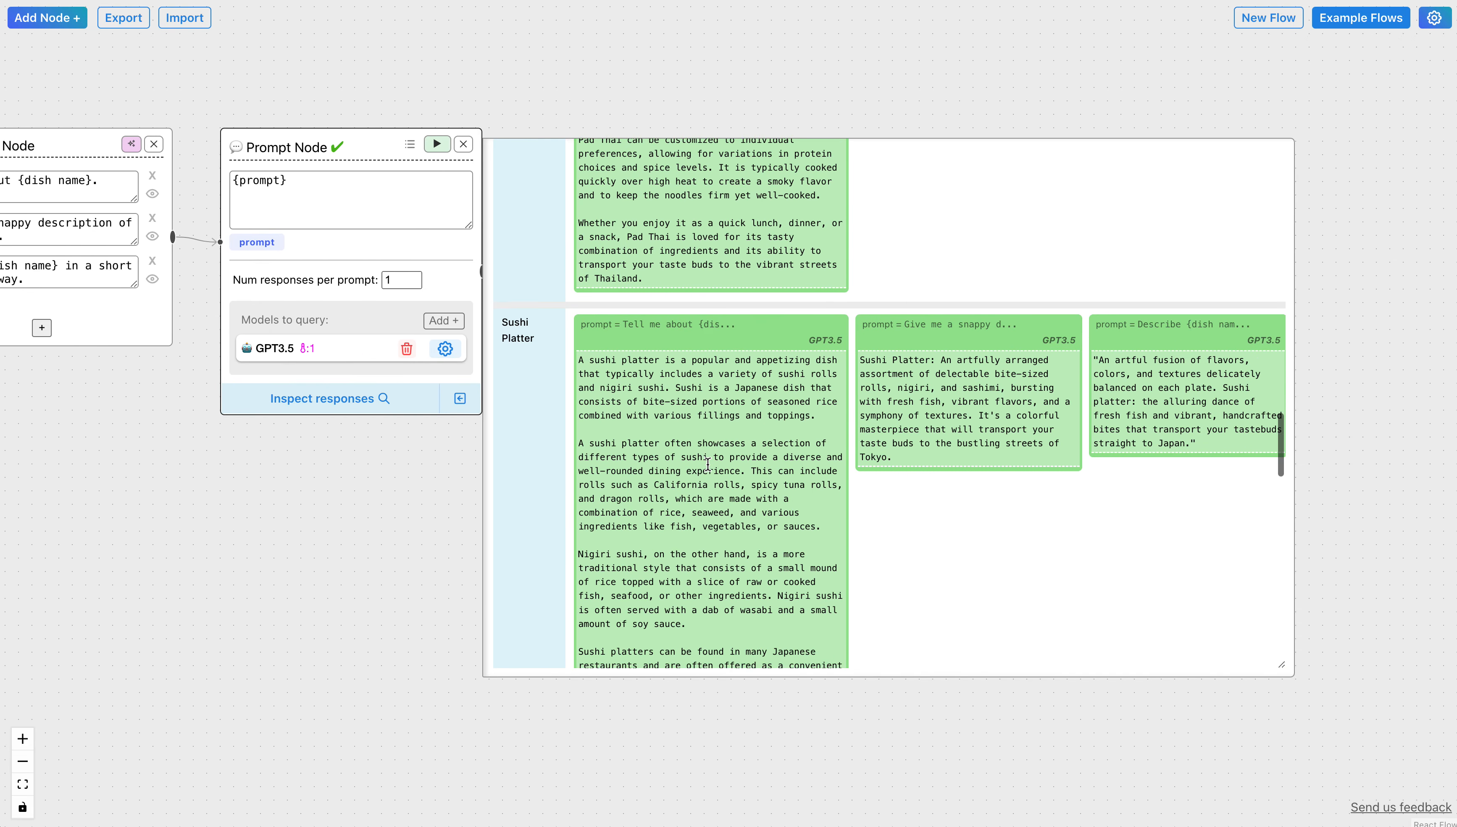
pyautogui.scroll(-10, 514, 273)
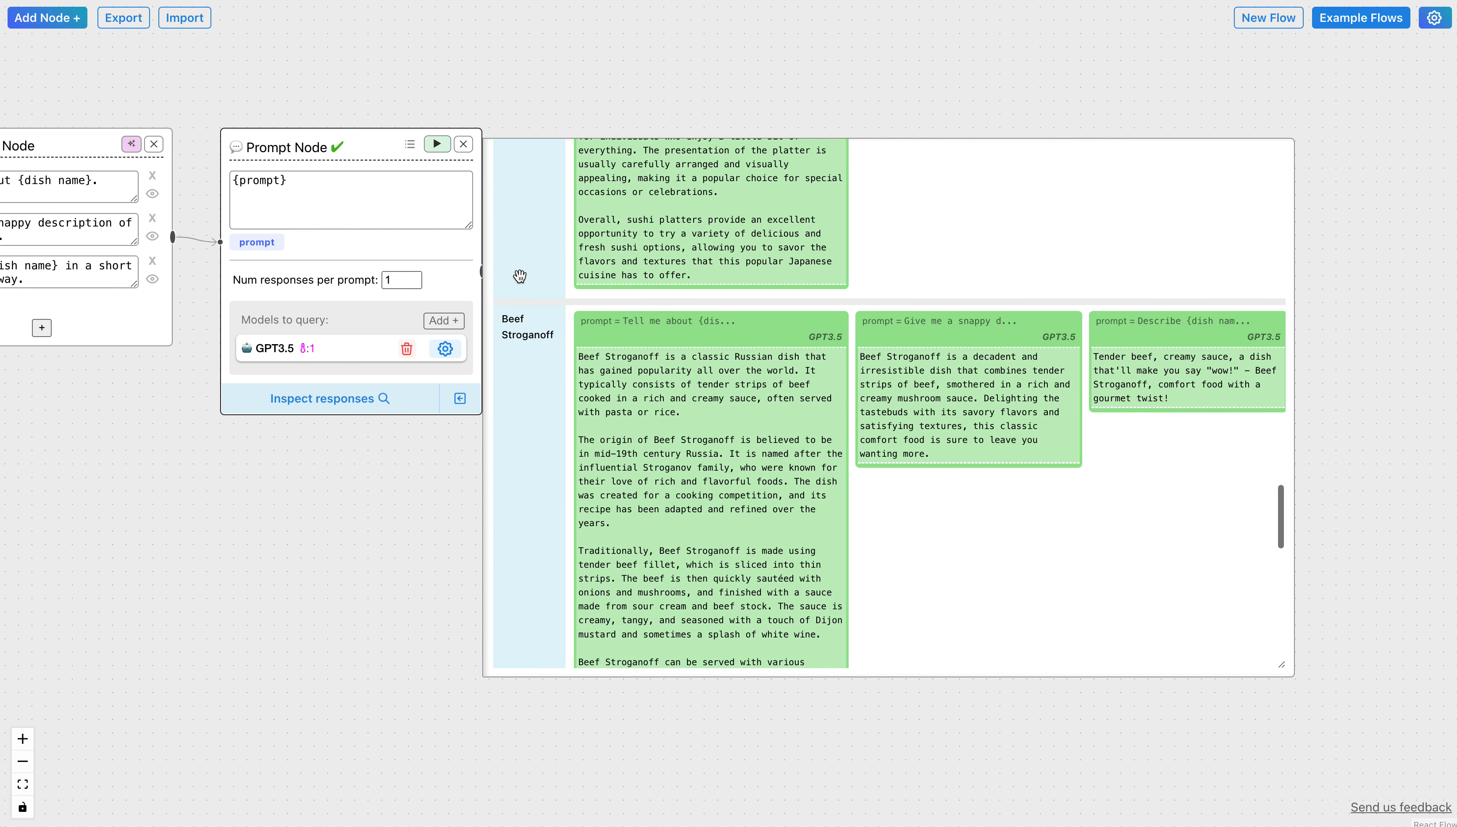
pyautogui.scroll(-10, 520, 275)
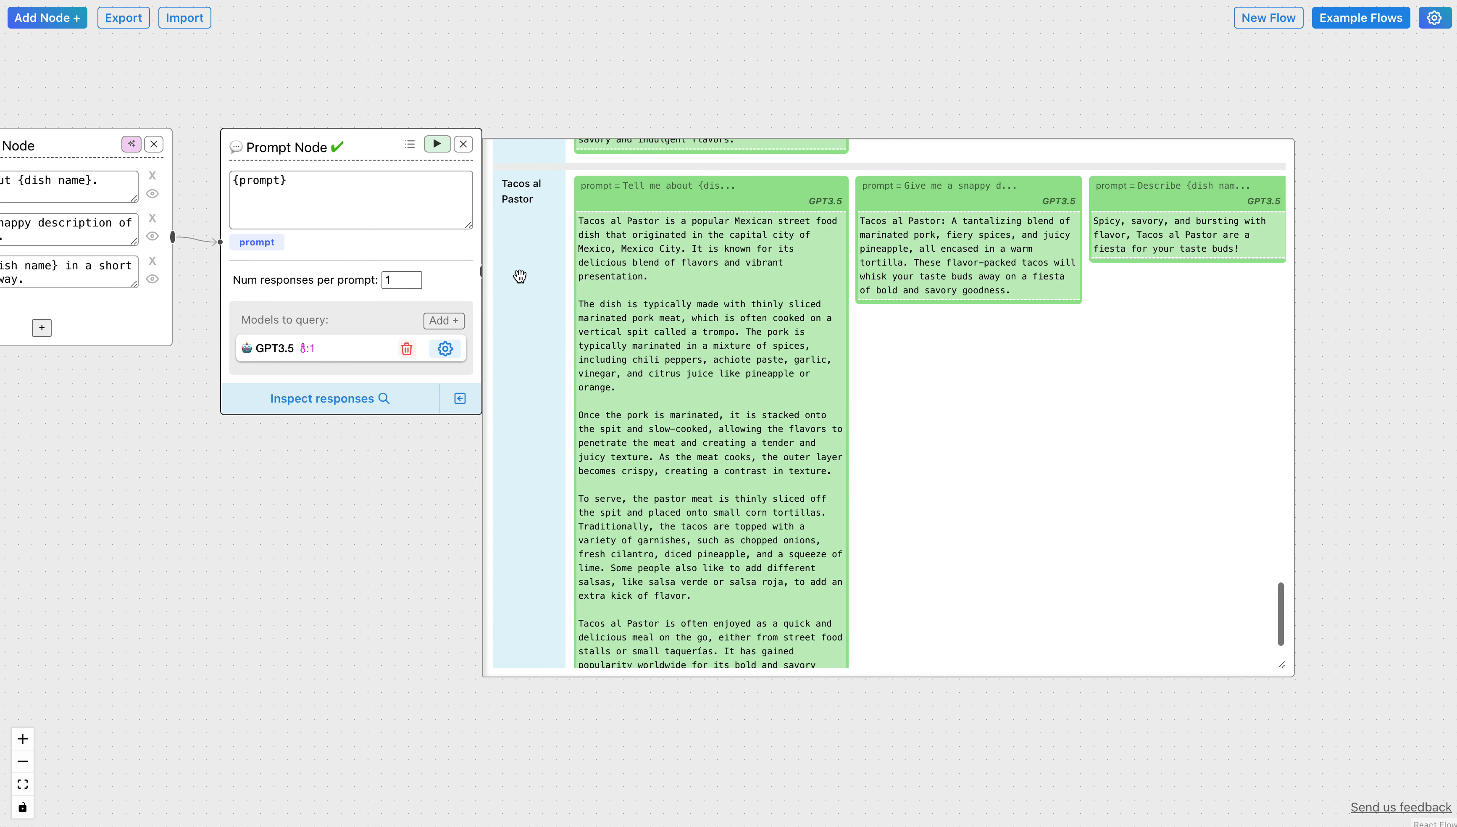
pyautogui.scroll(10, 1099, 224)
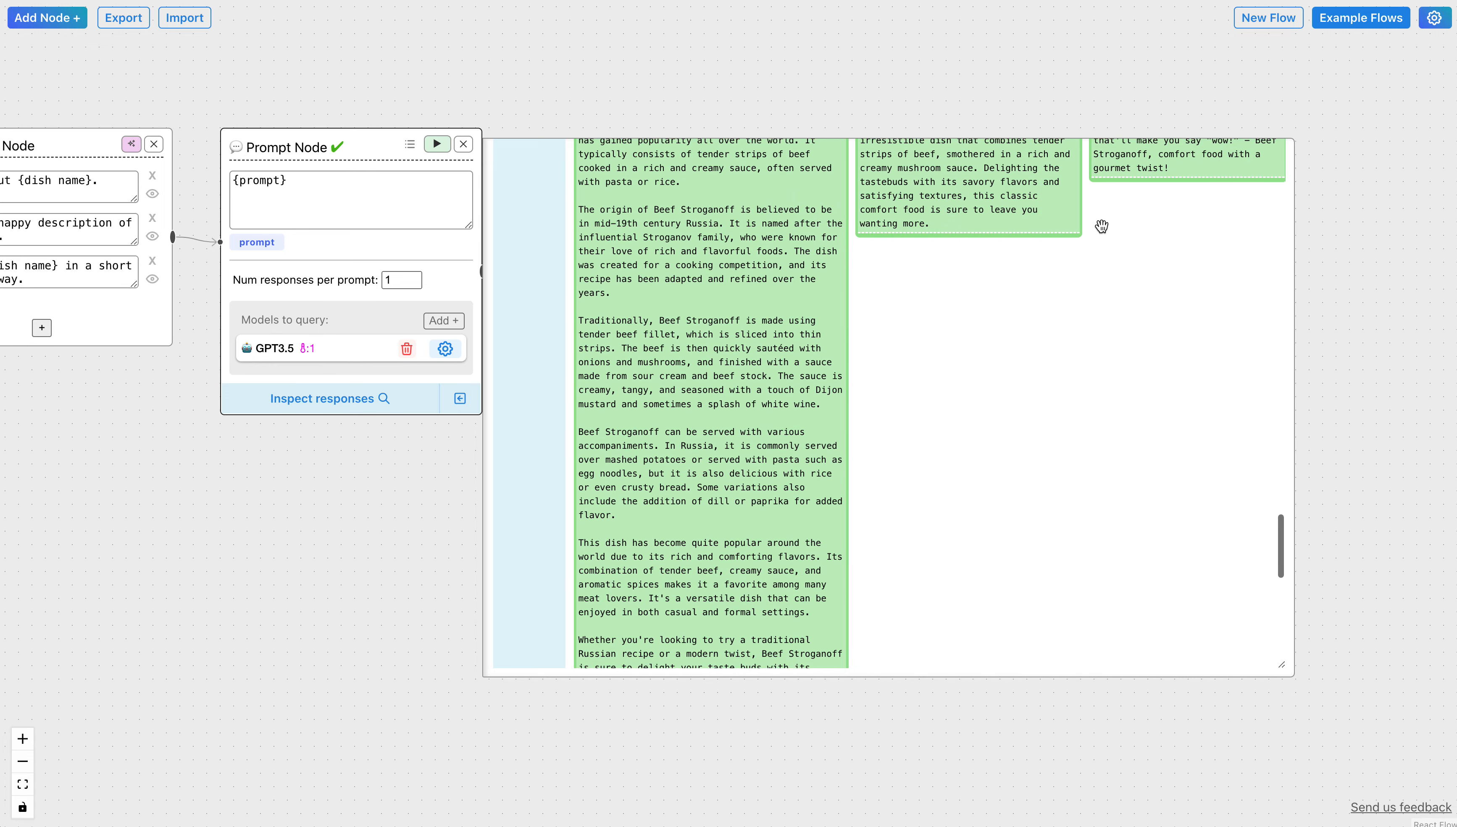
pyautogui.scroll(3, 1101, 225)
pyautogui.scroll(10, 1059, 307)
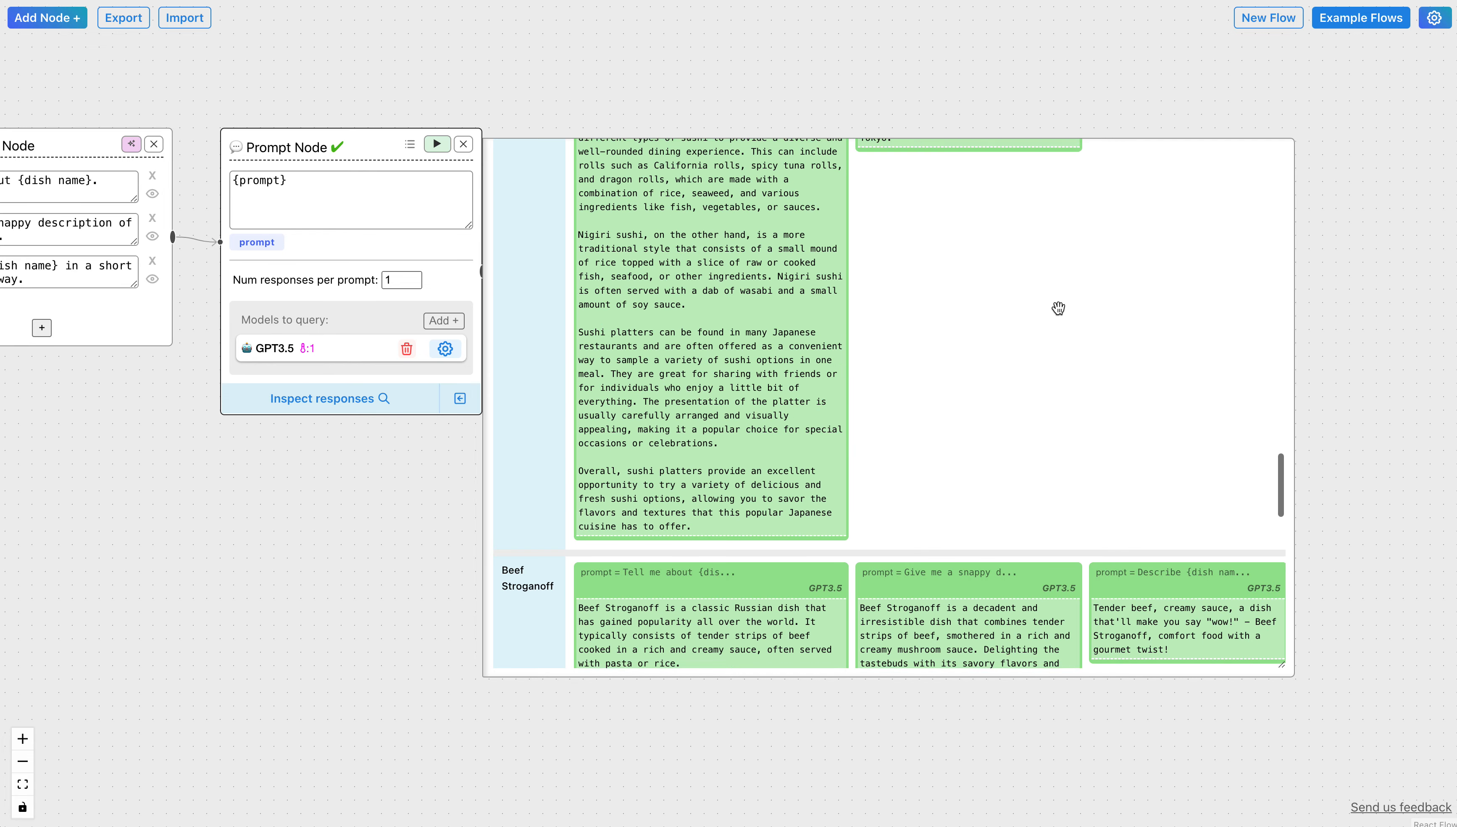
pyautogui.scroll(20, 1058, 307)
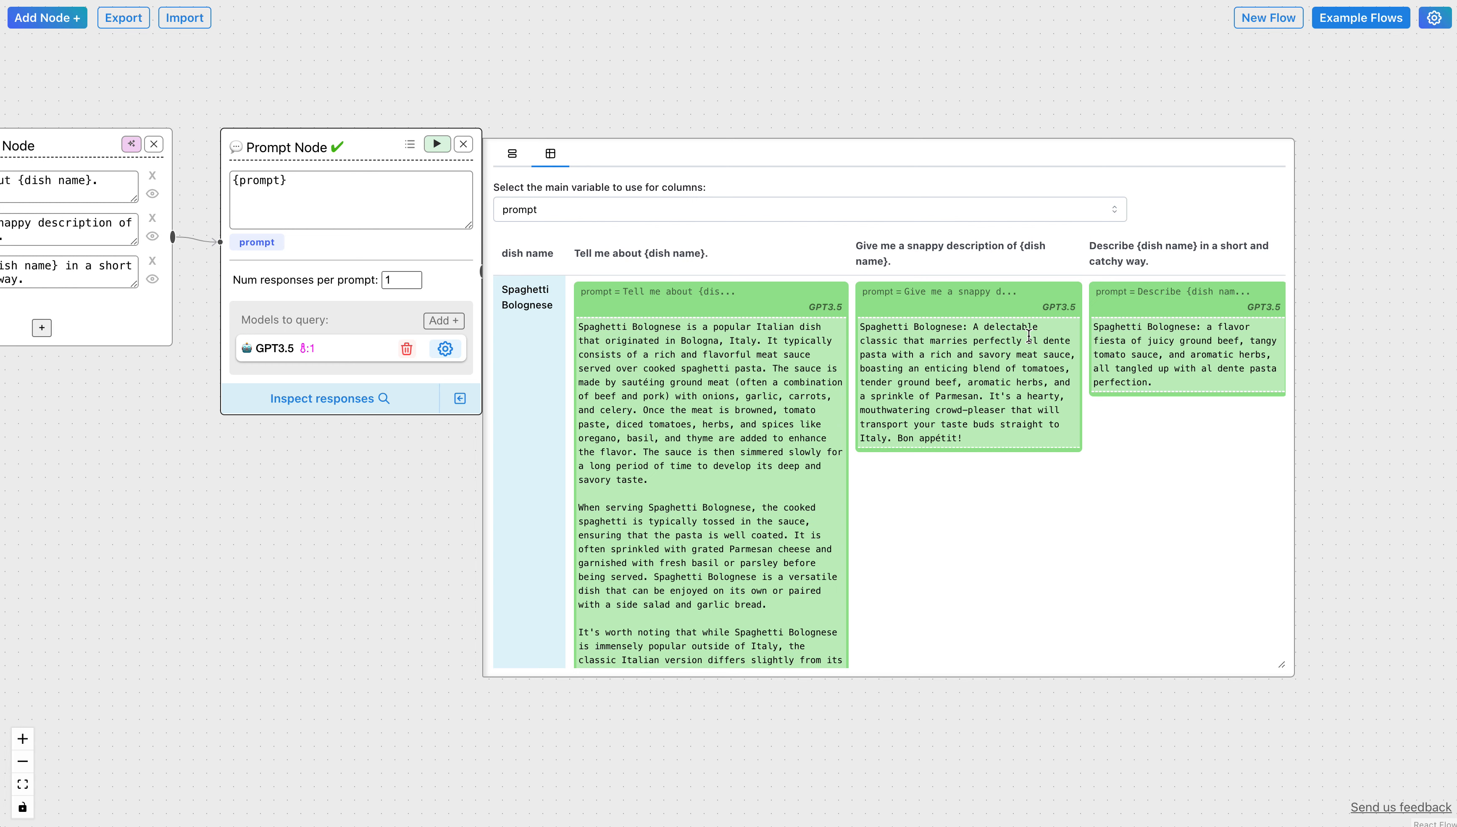
pyautogui.scroll(-10, 1029, 335)
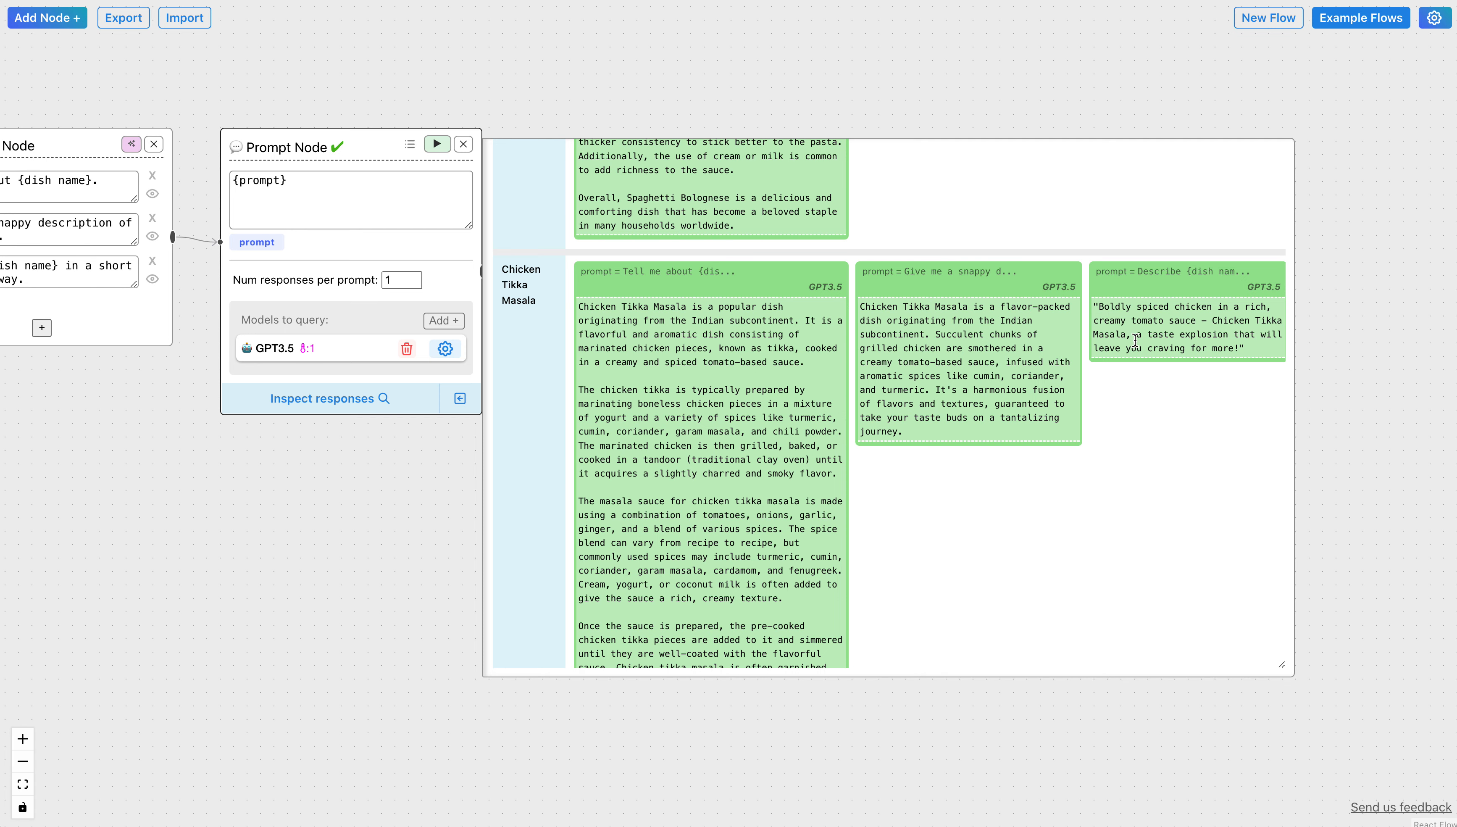
pyautogui.scroll(-10, 1135, 340)
pyautogui.scroll(3, 1134, 340)
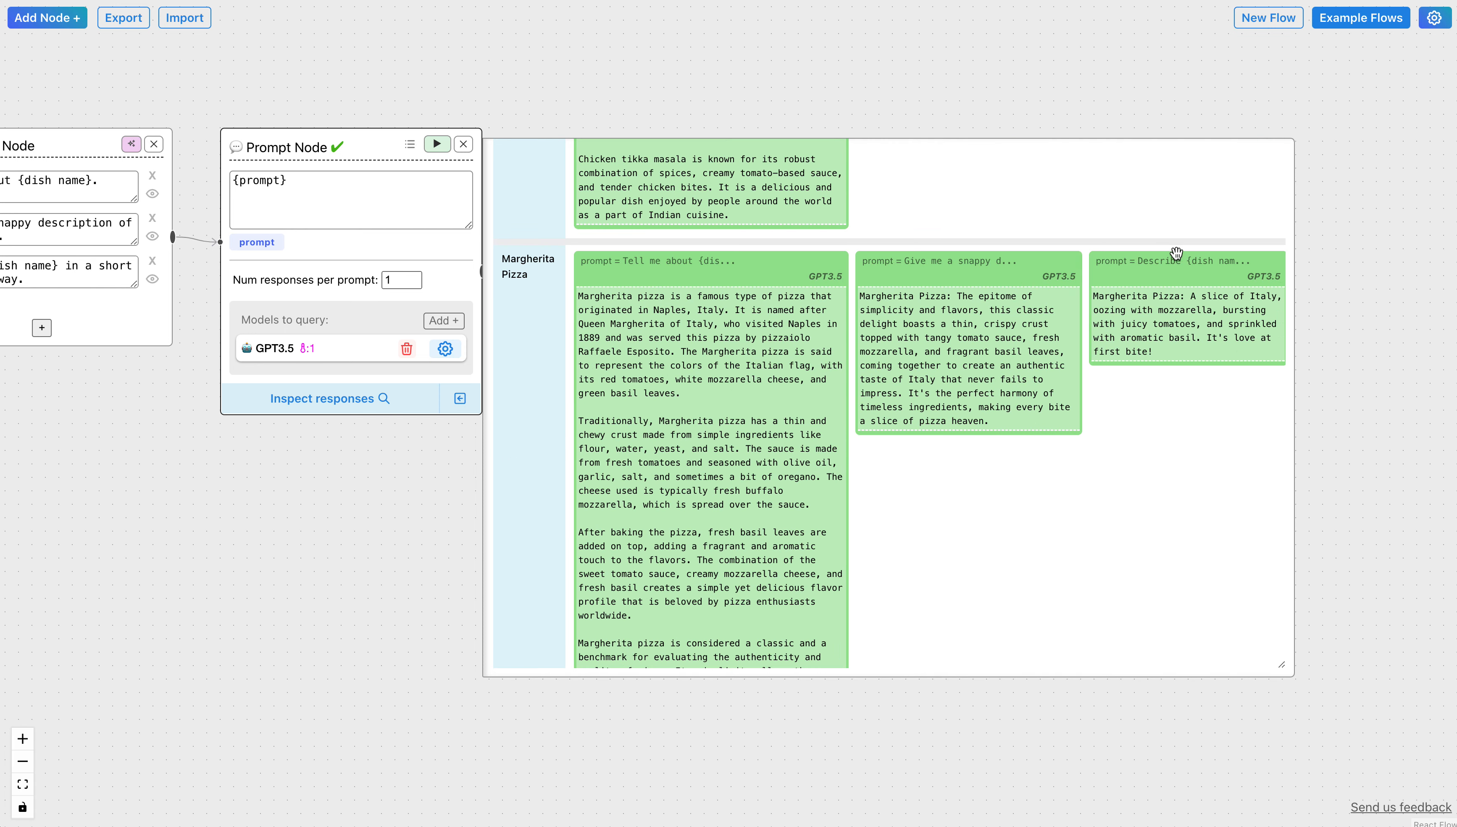
pyautogui.scroll(15, 1176, 252)
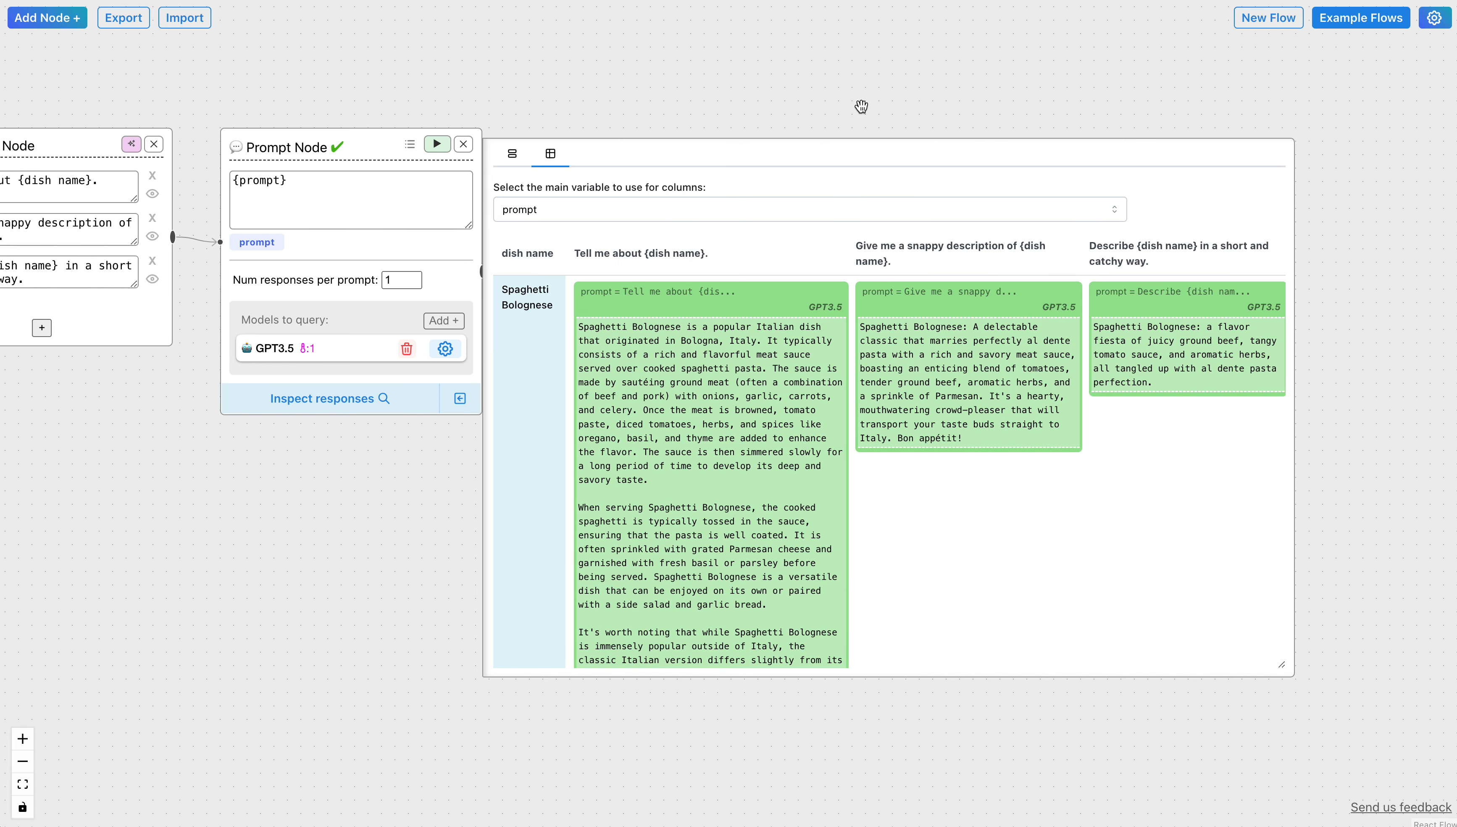
# Step: Delete the prompt templates "Tell me about {dish name}." and "Give me a snappy description of {dish name}." from the second TextFields Node
pyautogui.moveTo(861, 106); pyautogui.dragTo(1134, 140)
pyautogui.moveTo(716, 103); pyautogui.dragTo(999, 104)
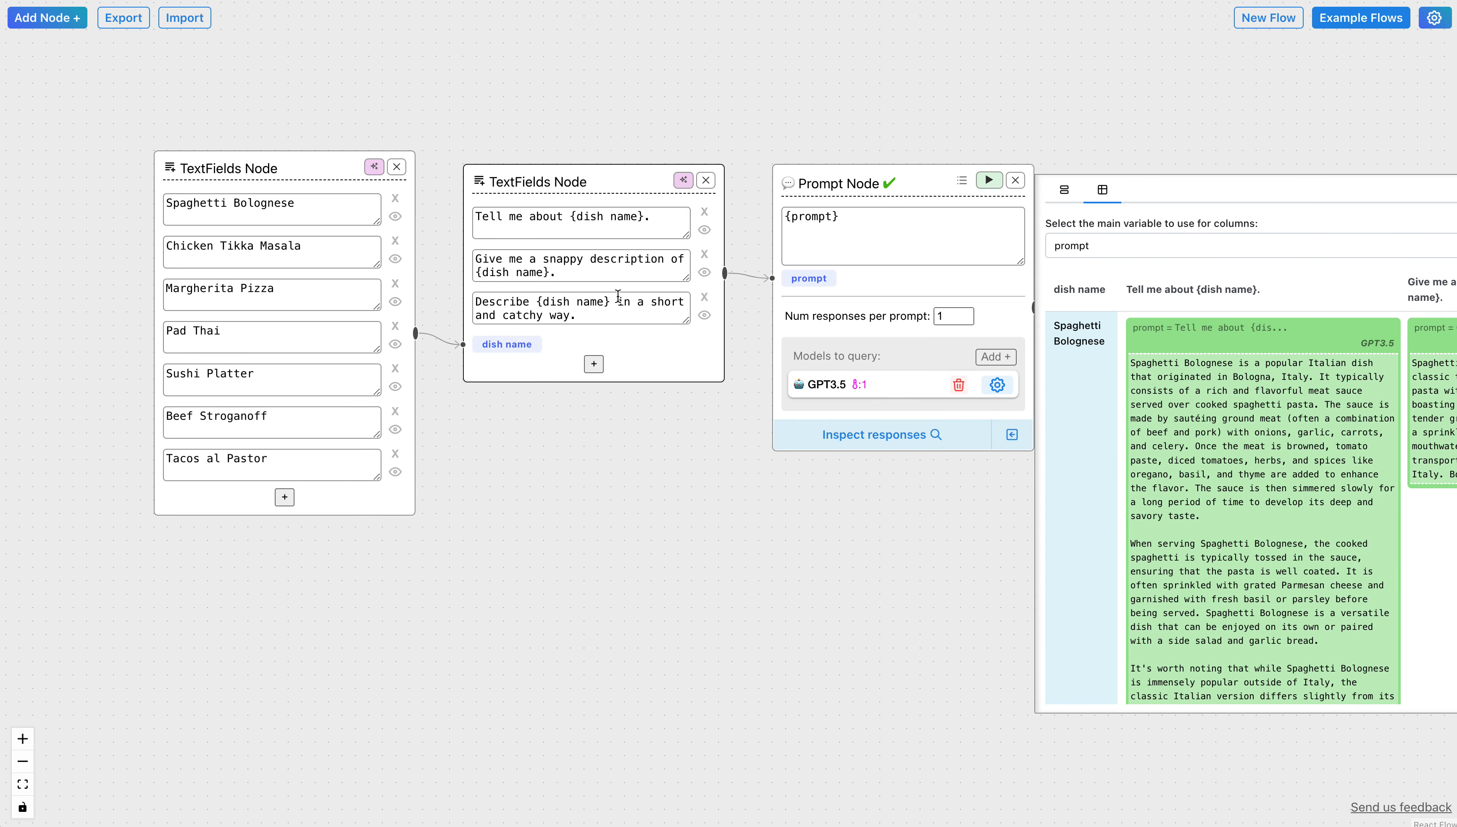
pyautogui.moveTo(638, 318); pyautogui.dragTo(581, 301)
pyautogui.click(582, 301)
pyautogui.click(704, 211)
pyautogui.click(704, 211)
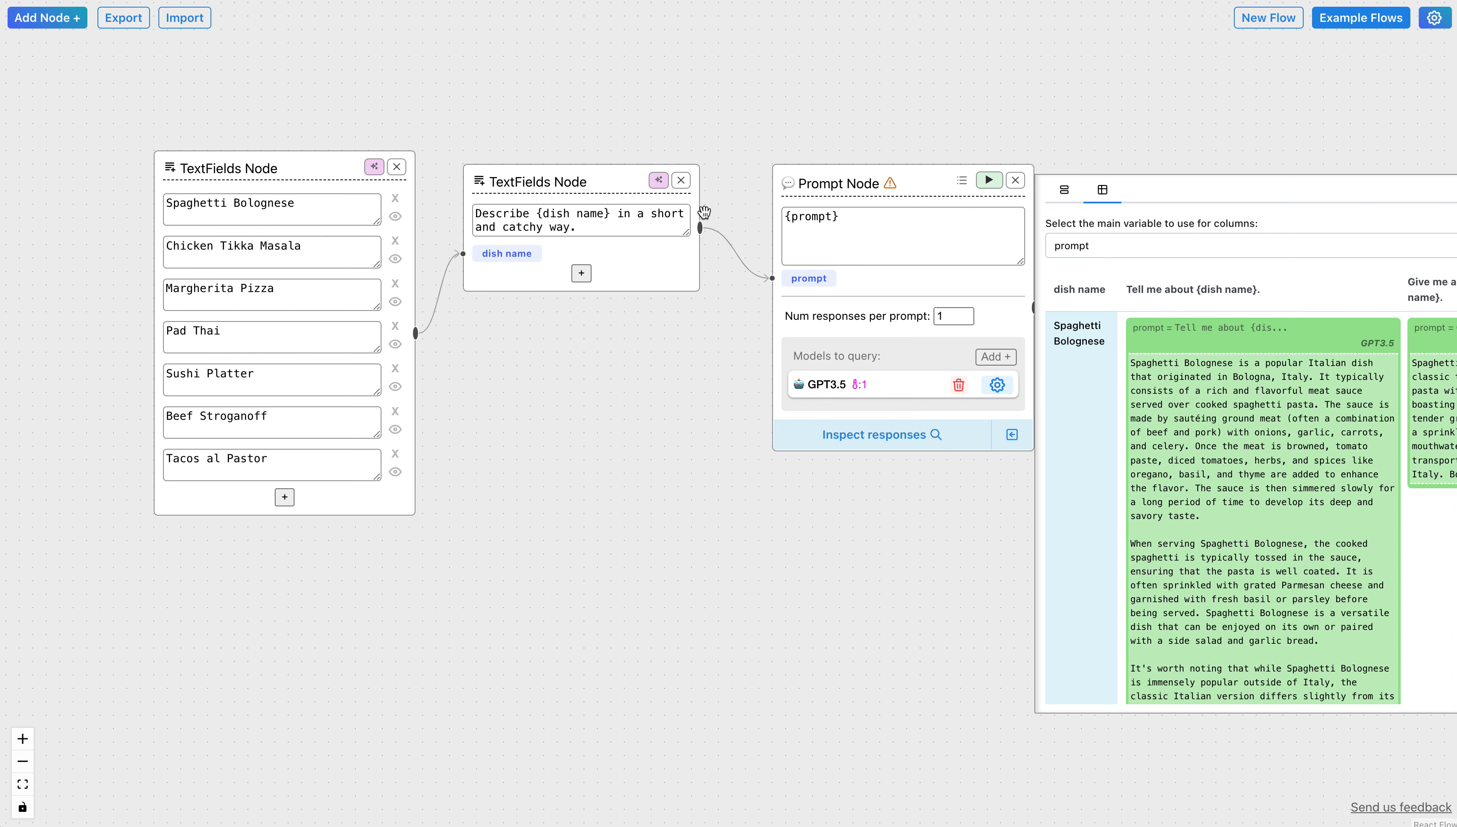
# Step: Add a second prompt field and copy "Describe {dish name} in a short and catchy way." into it
pyautogui.click(581, 273)
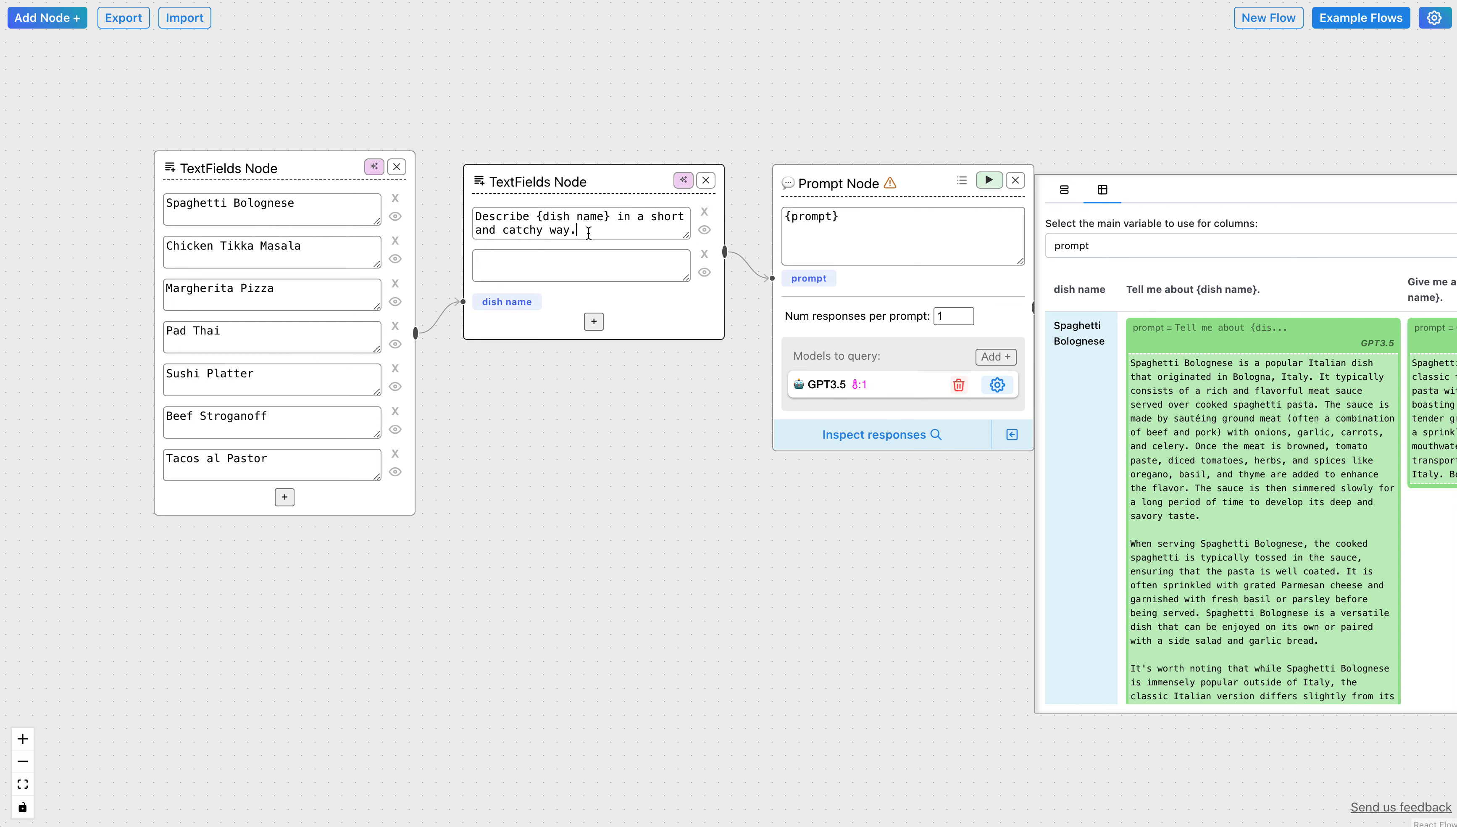
pyautogui.moveTo(578, 231); pyautogui.dragTo(476, 220)
pyautogui.hotkey('ctrl', 'c')
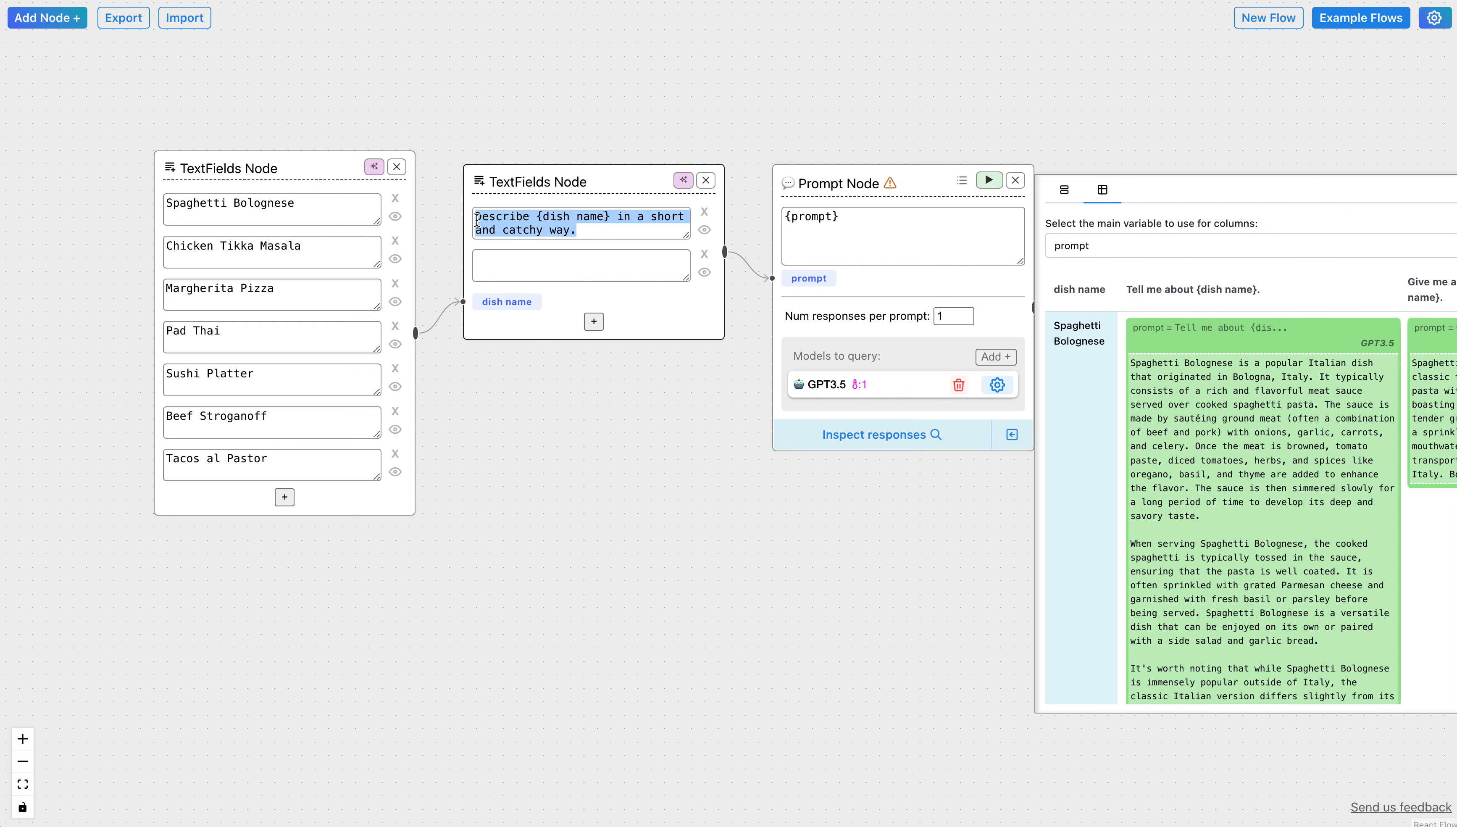
pyautogui.click(559, 268)
pyautogui.hotkey('ctrl', 'v')
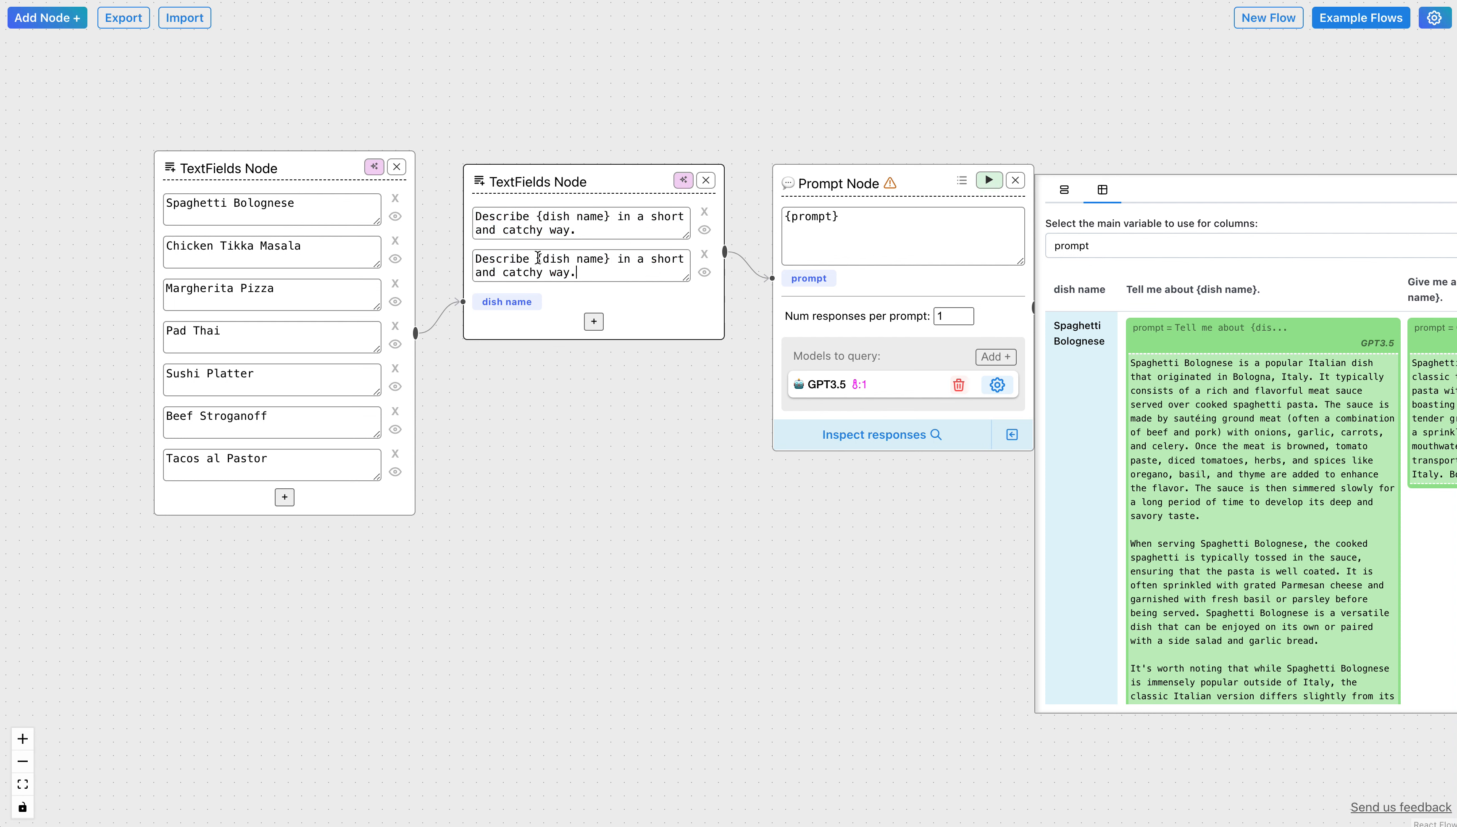
# Step: Replace "catchy" with "snazzy" in the duplicated prompt template
pyautogui.moveTo(615, 276); pyautogui.dragTo(645, 255)
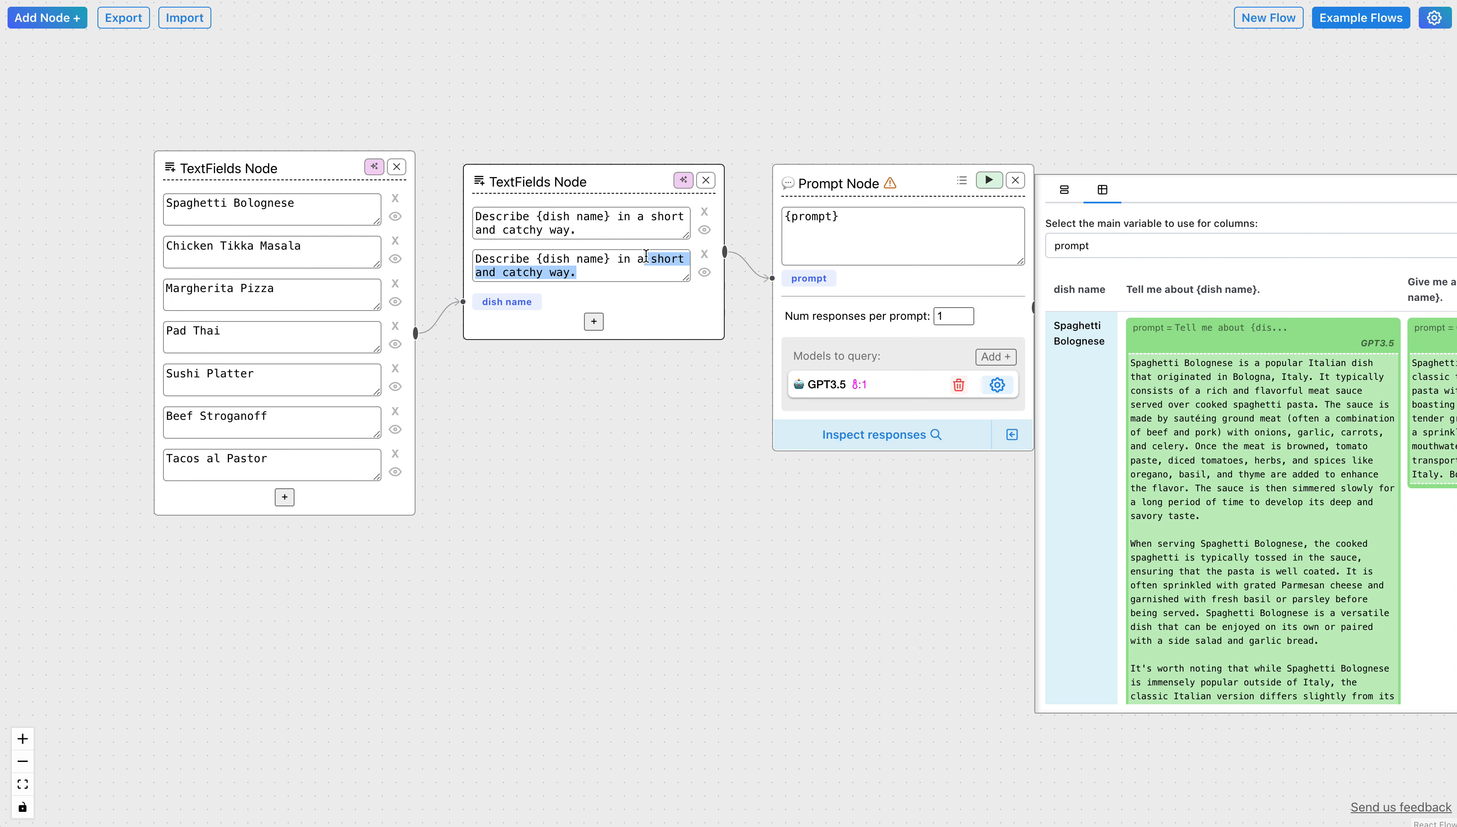
pyautogui.click(633, 273)
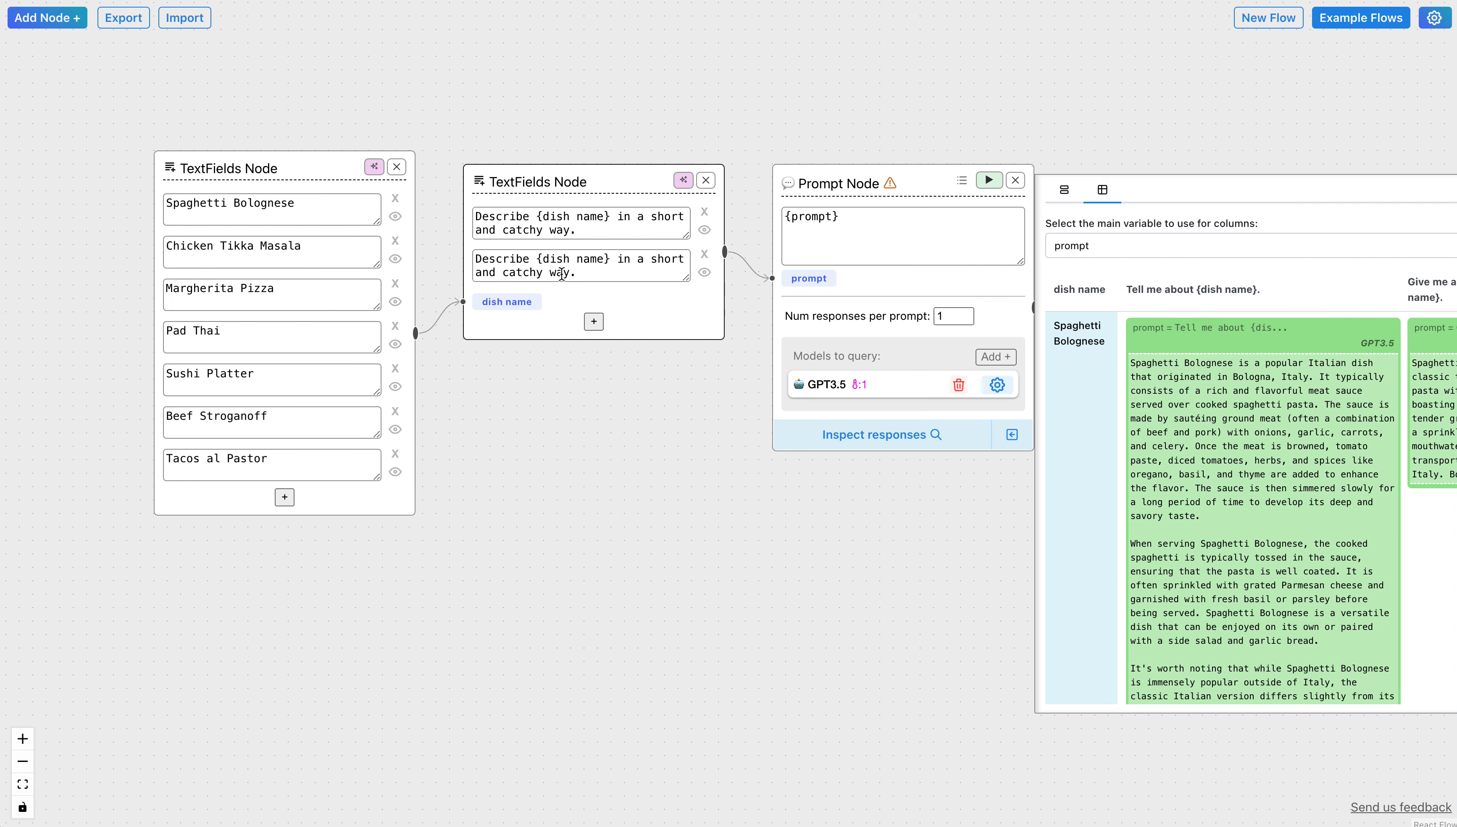
pyautogui.doubleClick(532, 273)
pyautogui.write('snazzy')
# Step: Change "Describe" to "Give" and remove "in" after {dish name} in the second prompt template
pyautogui.doubleClick(512, 266)
pyautogui.doubleClick(510, 260)
pyautogui.write('Giv')
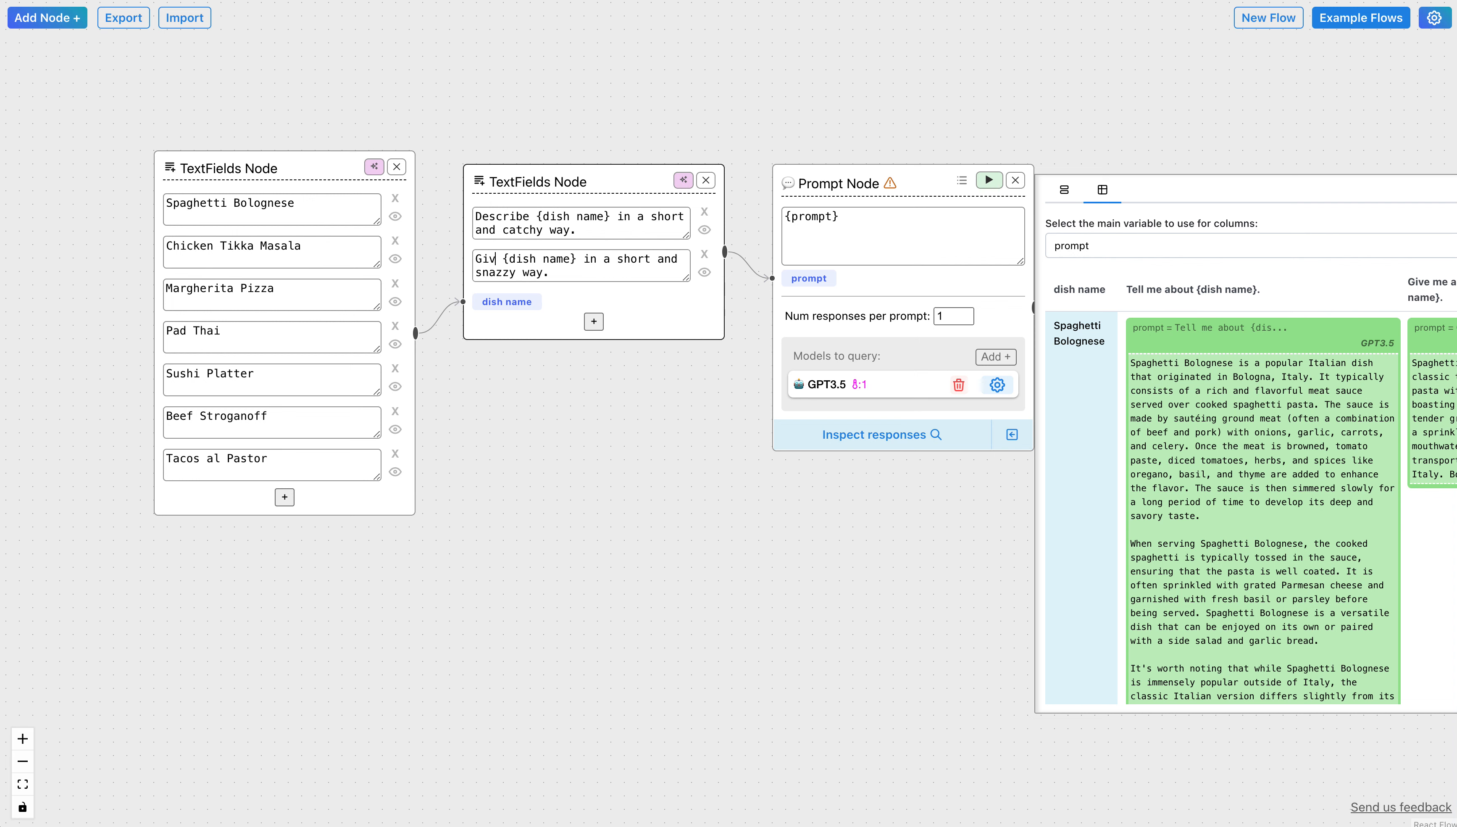
pyautogui.write('e')
pyautogui.click(606, 259)
pyautogui.press('BackSpace')
pyautogui.press('BackSpace')
pyautogui.press('BackSpace')
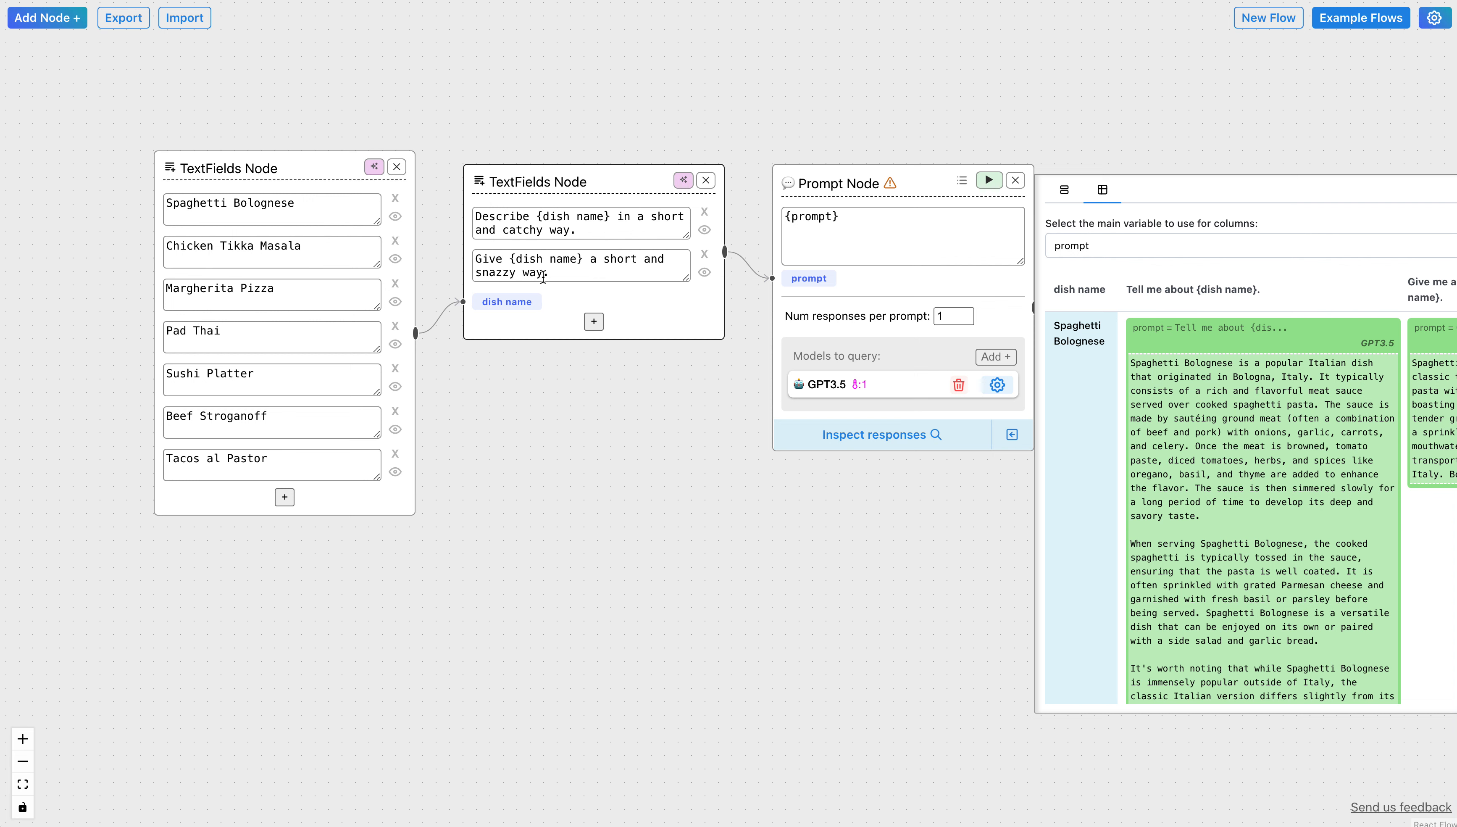
# Step: Replace "way" at the end of the second prompt template with "description sure to make customers' mouths water"
pyautogui.doubleClick(535, 273)
pyautogui.write('description sure ')
pyautogui.write("to make customers' mouths water")
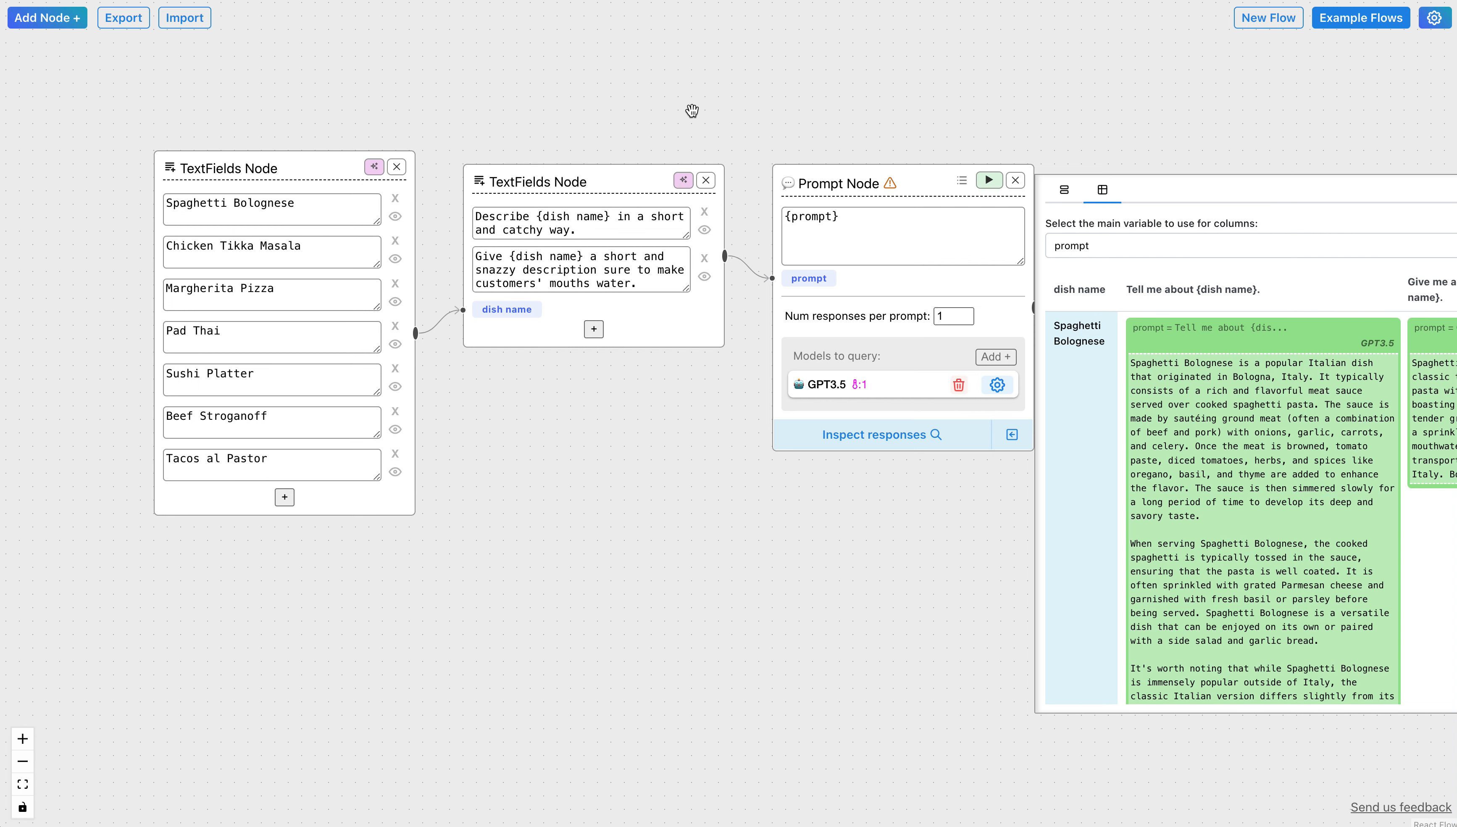
# Step: Run the Prompt Node to send the revised pair of prompt templates to GPT3.5
pyautogui.moveTo(704, 90); pyautogui.dragTo(595, 89)
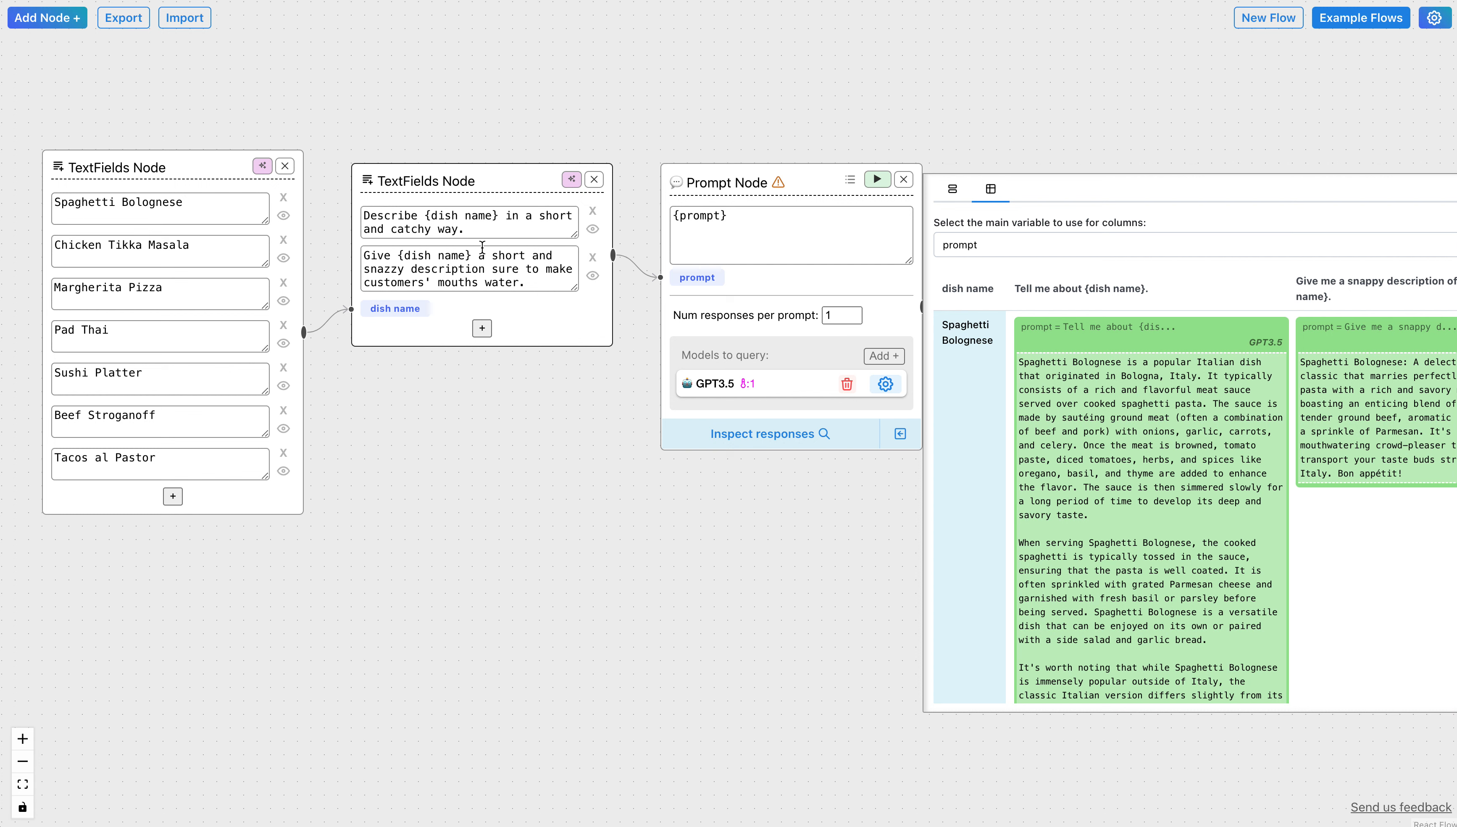
pyautogui.click(877, 179)
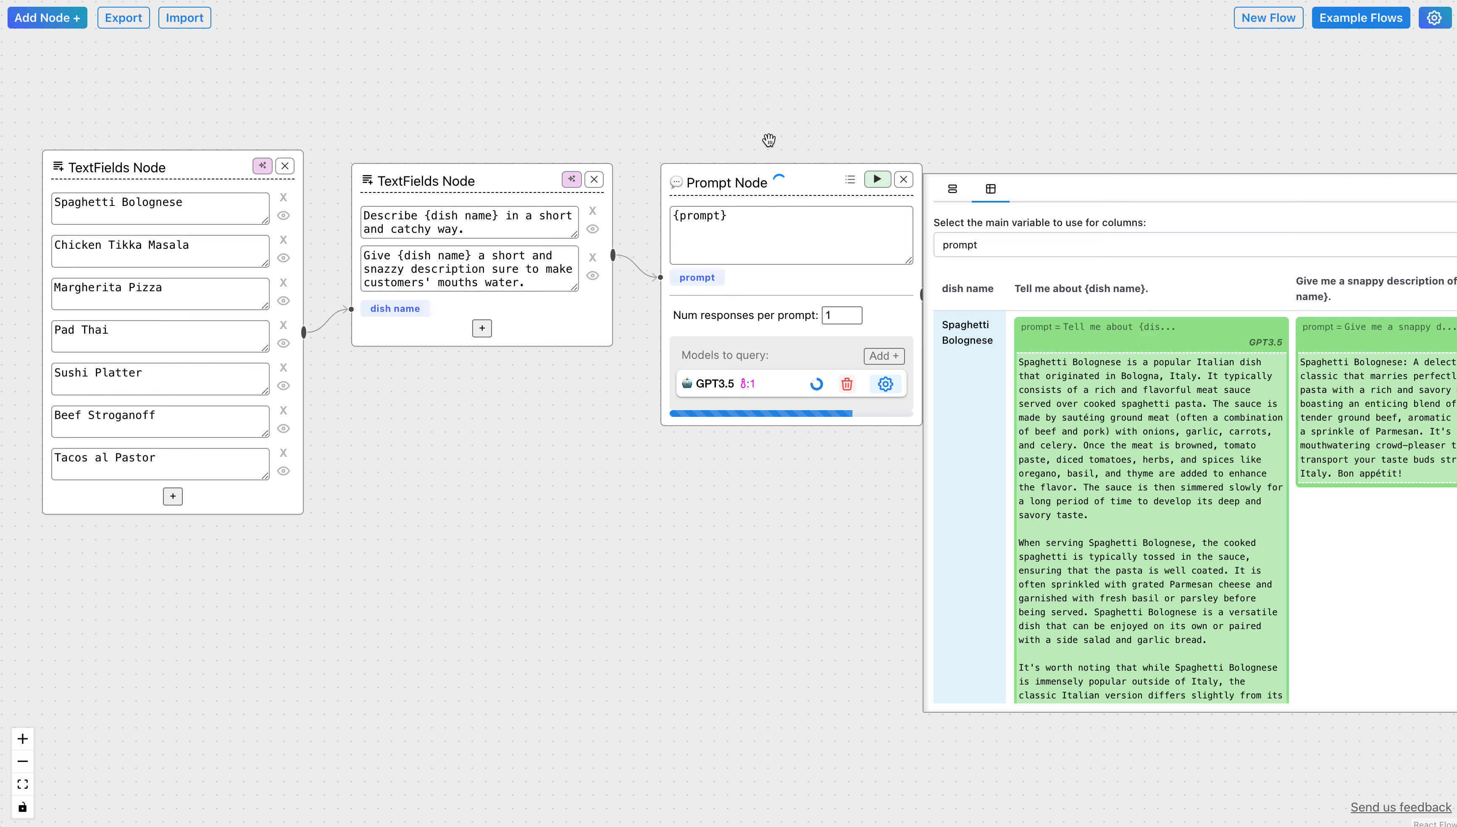
# Step: Narrow the response table and compare both templates' responses across the dishes, especially for Tacos al Pastor and Sushi Platter
pyautogui.moveTo(745, 92); pyautogui.dragTo(371, 49)
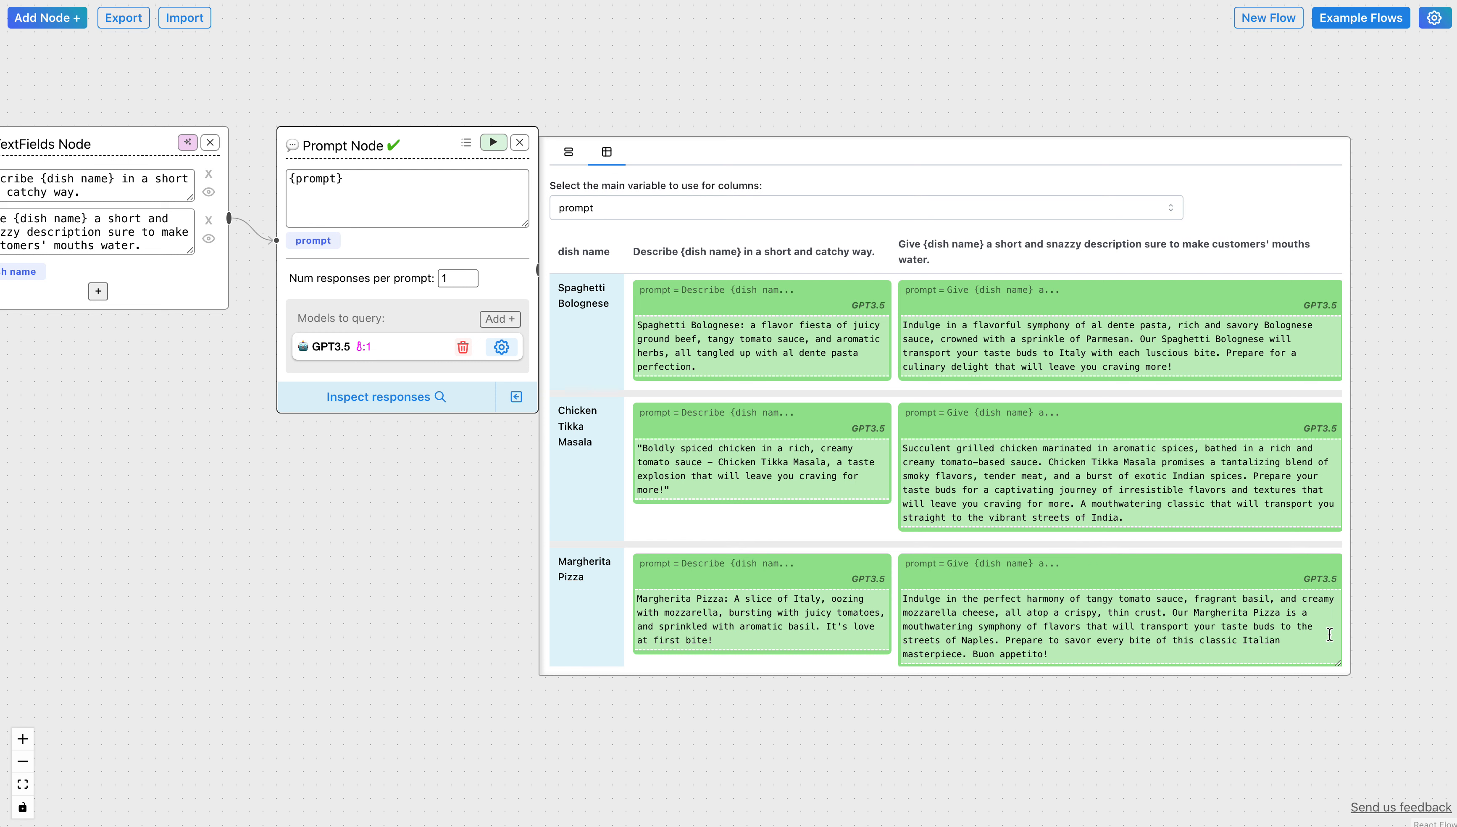
pyautogui.moveTo(1336, 663); pyautogui.dragTo(1150, 674)
pyautogui.scroll(-15, 927, 529)
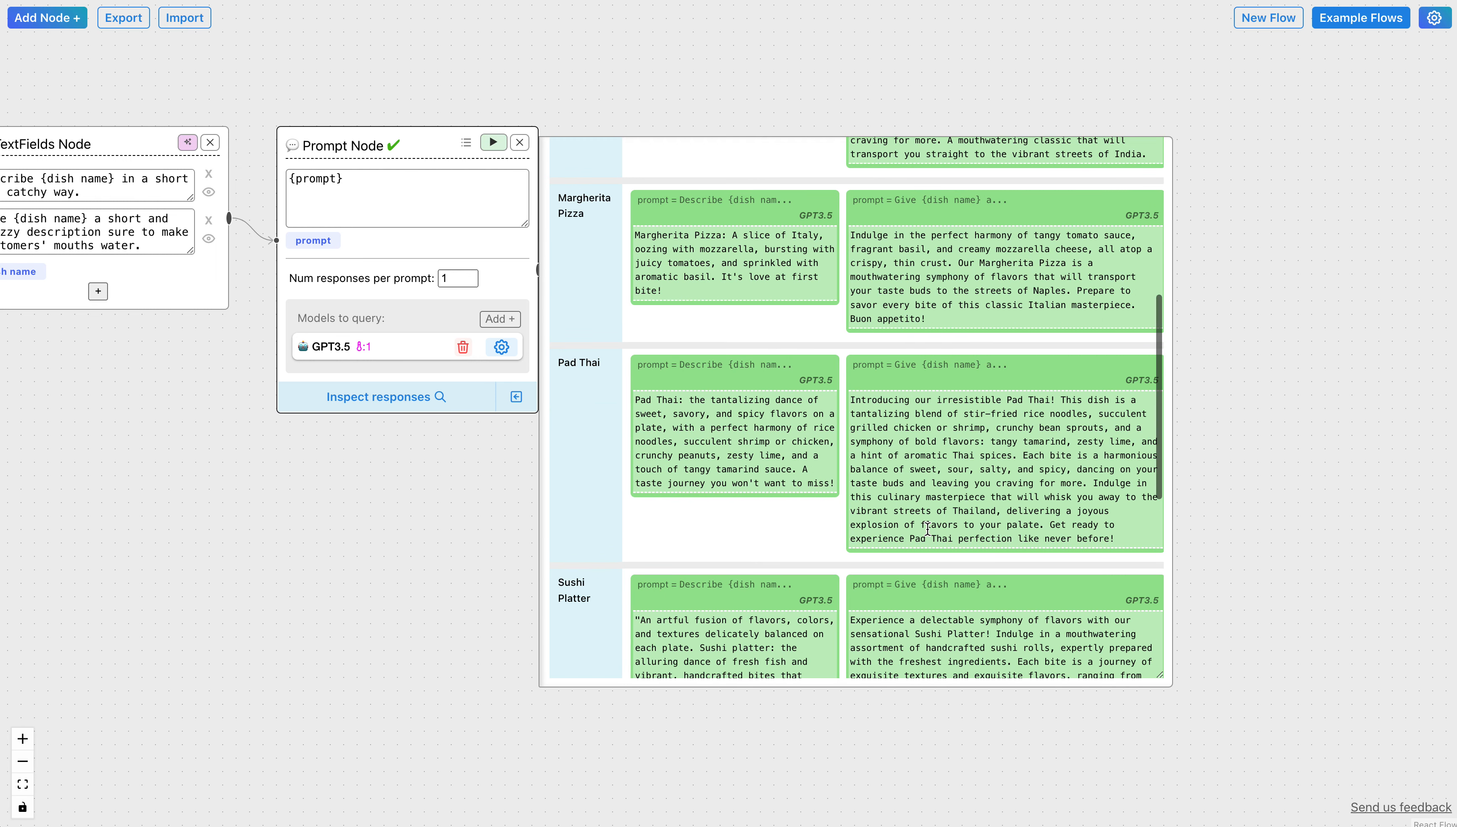
pyautogui.scroll(-3, 927, 529)
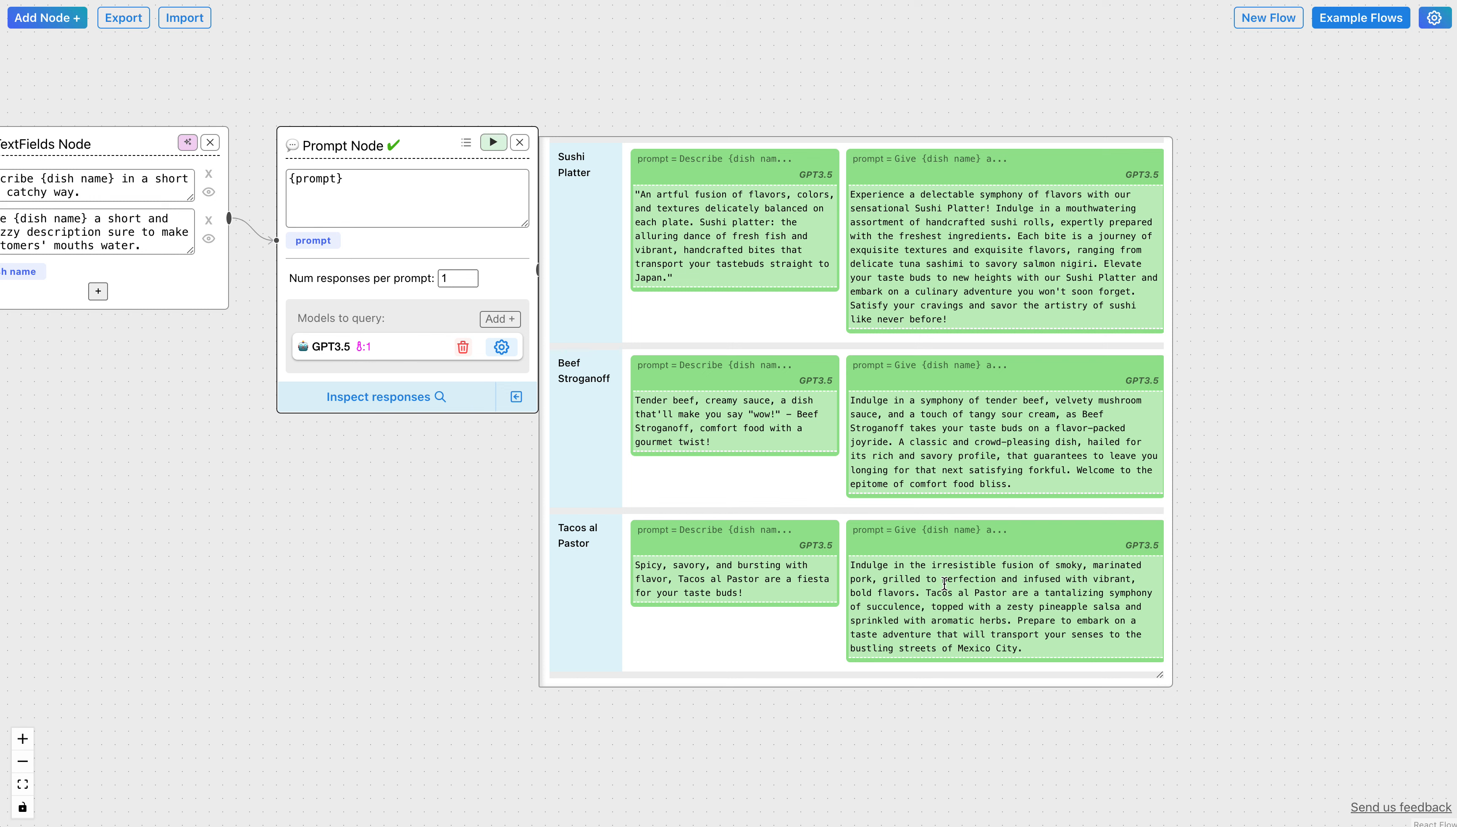
pyautogui.moveTo(927, 593); pyautogui.dragTo(1006, 606)
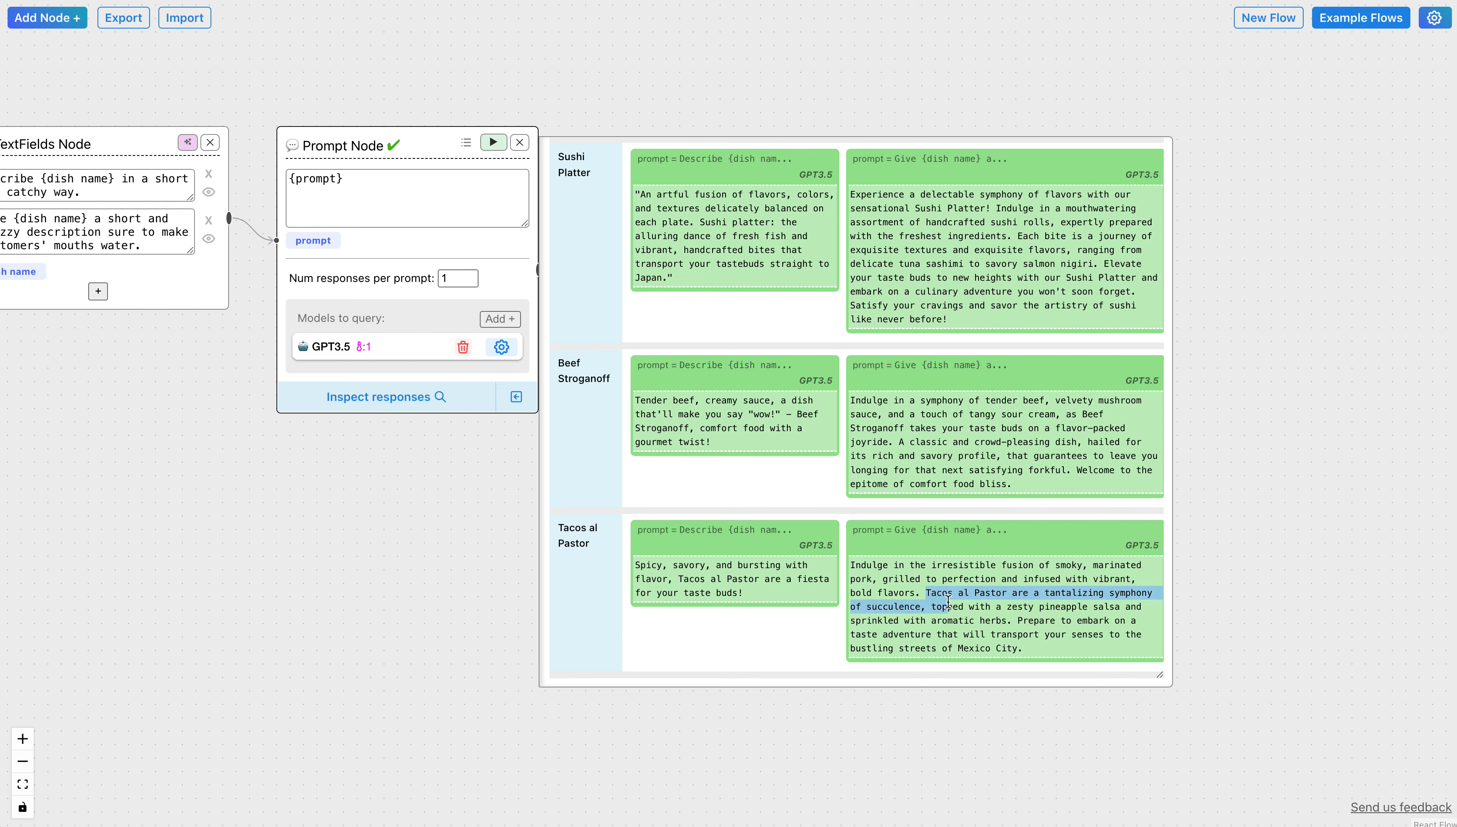
pyautogui.click(1056, 599)
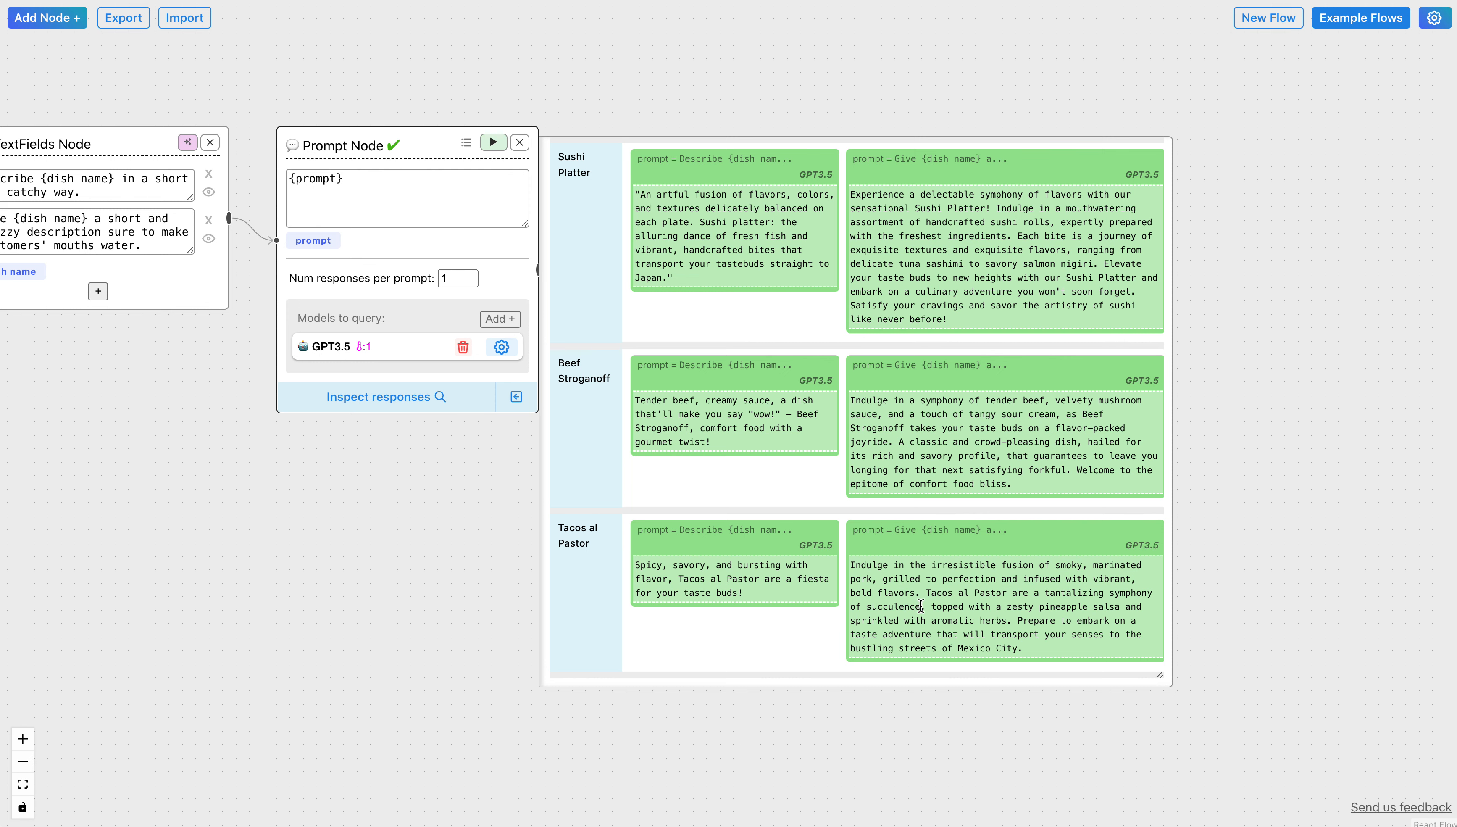
pyautogui.moveTo(371, 520); pyautogui.dragTo(406, 527)
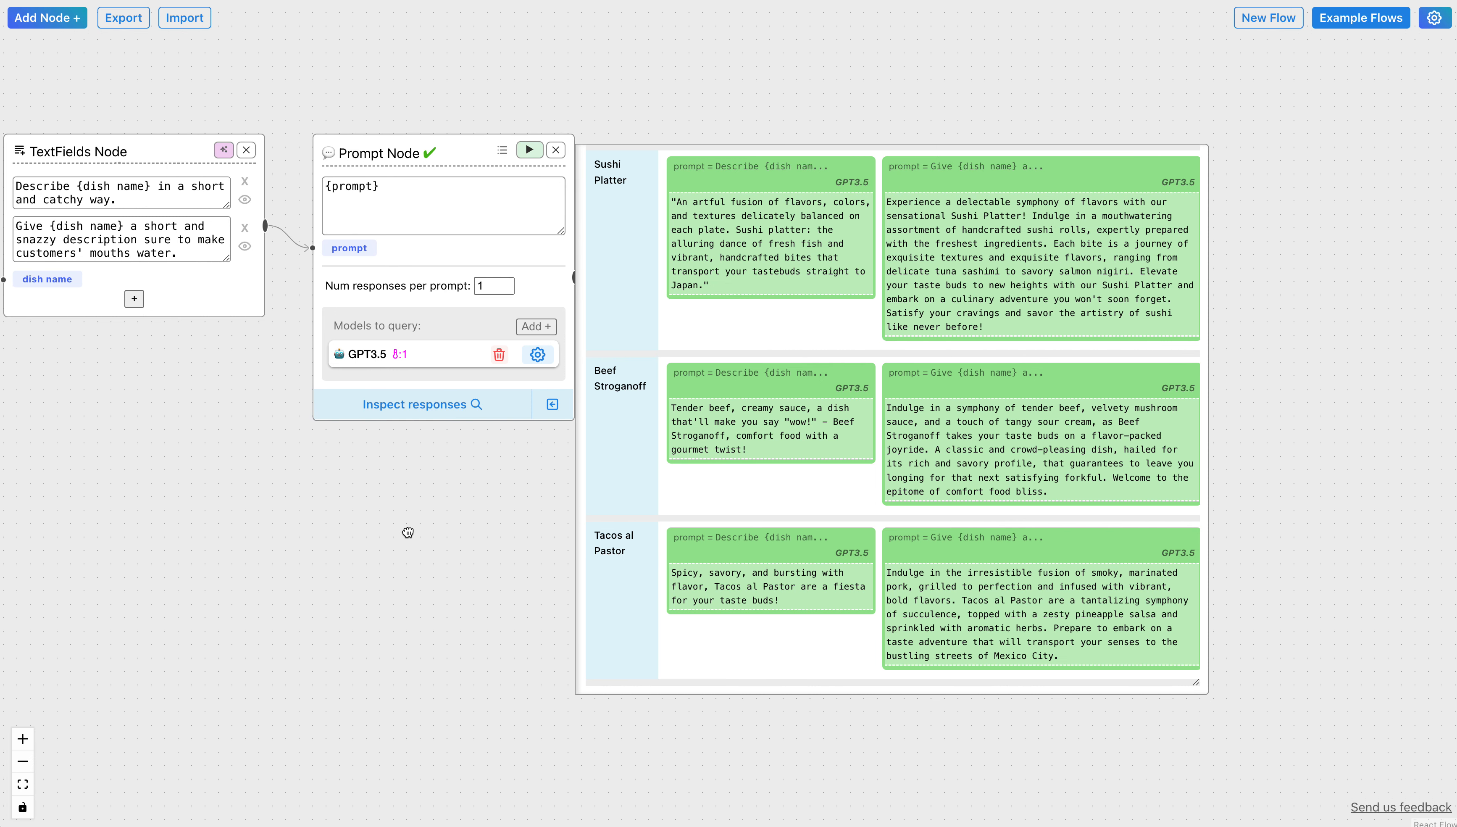
pyautogui.moveTo(947, 199); pyautogui.dragTo(1021, 299)
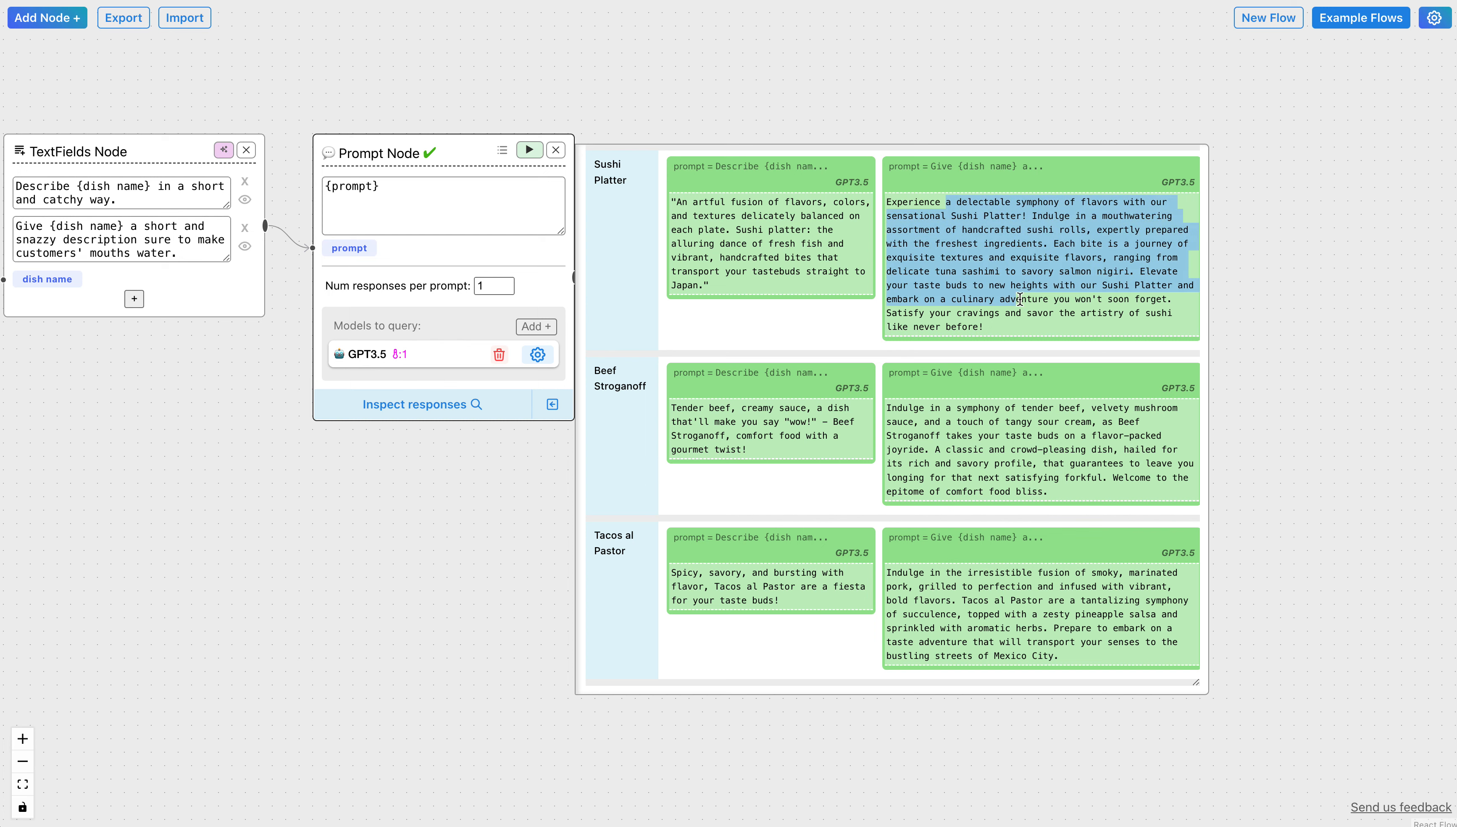
pyautogui.click(472, 440)
# Step: Change the second prompt template to "Give {dish name} a very brief and snazzy description." and rerun the Prompt Node
pyautogui.moveTo(556, 567); pyautogui.dragTo(896, 650)
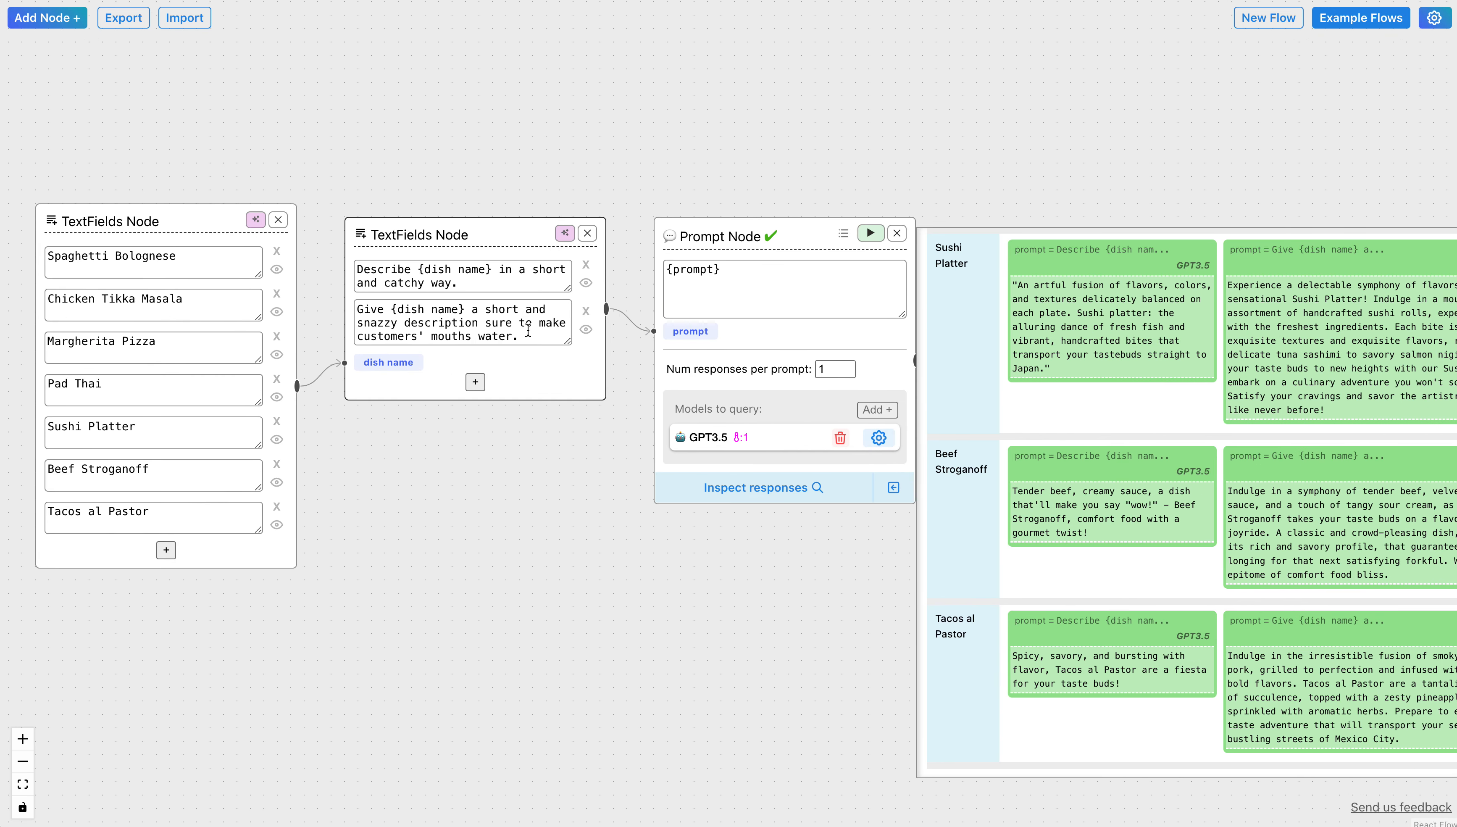
pyautogui.doubleClick(496, 308)
pyautogui.write('very brief')
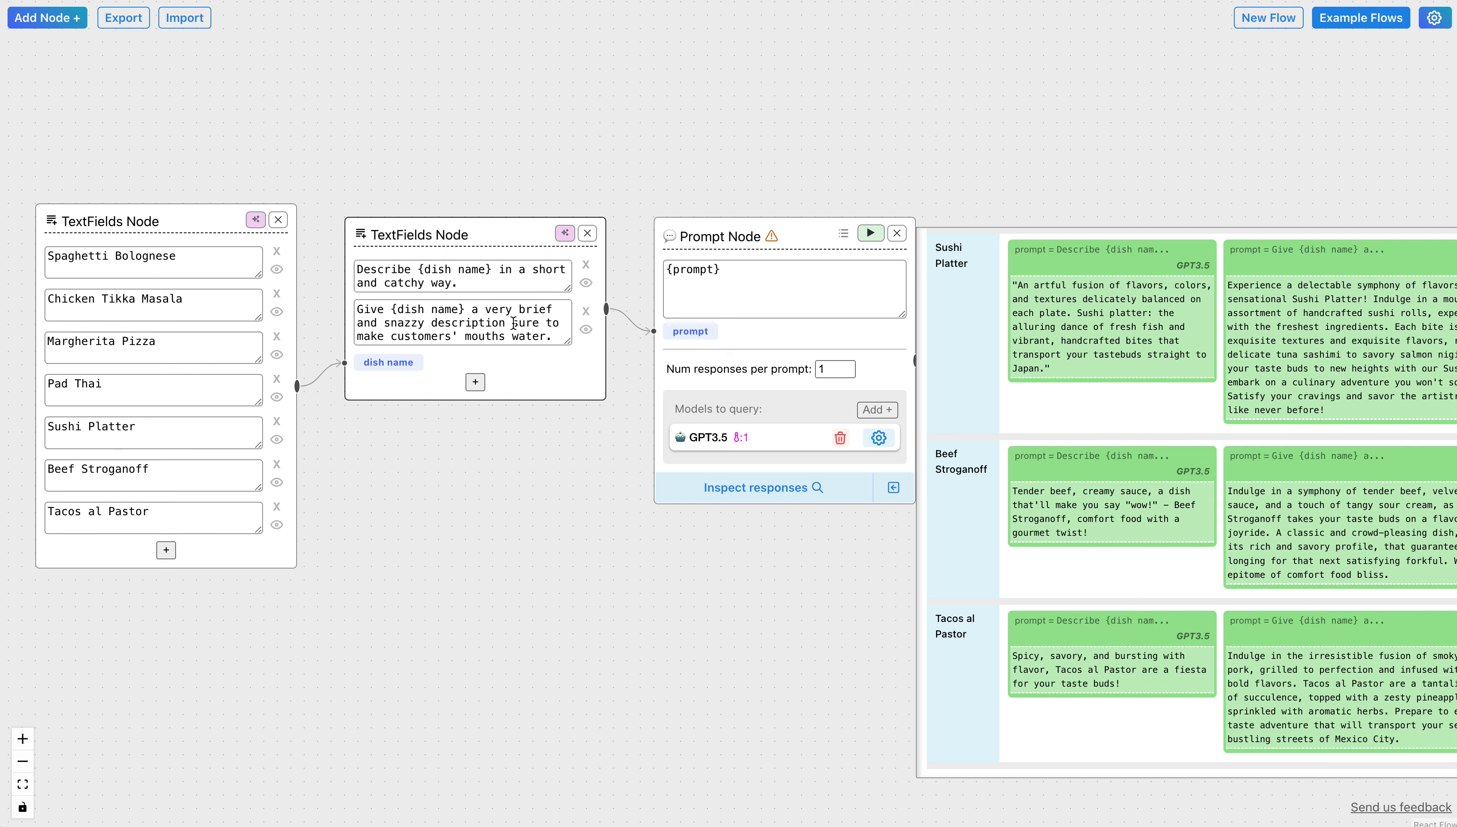
pyautogui.moveTo(512, 323); pyautogui.dragTo(553, 338)
pyautogui.press('BackSpace')
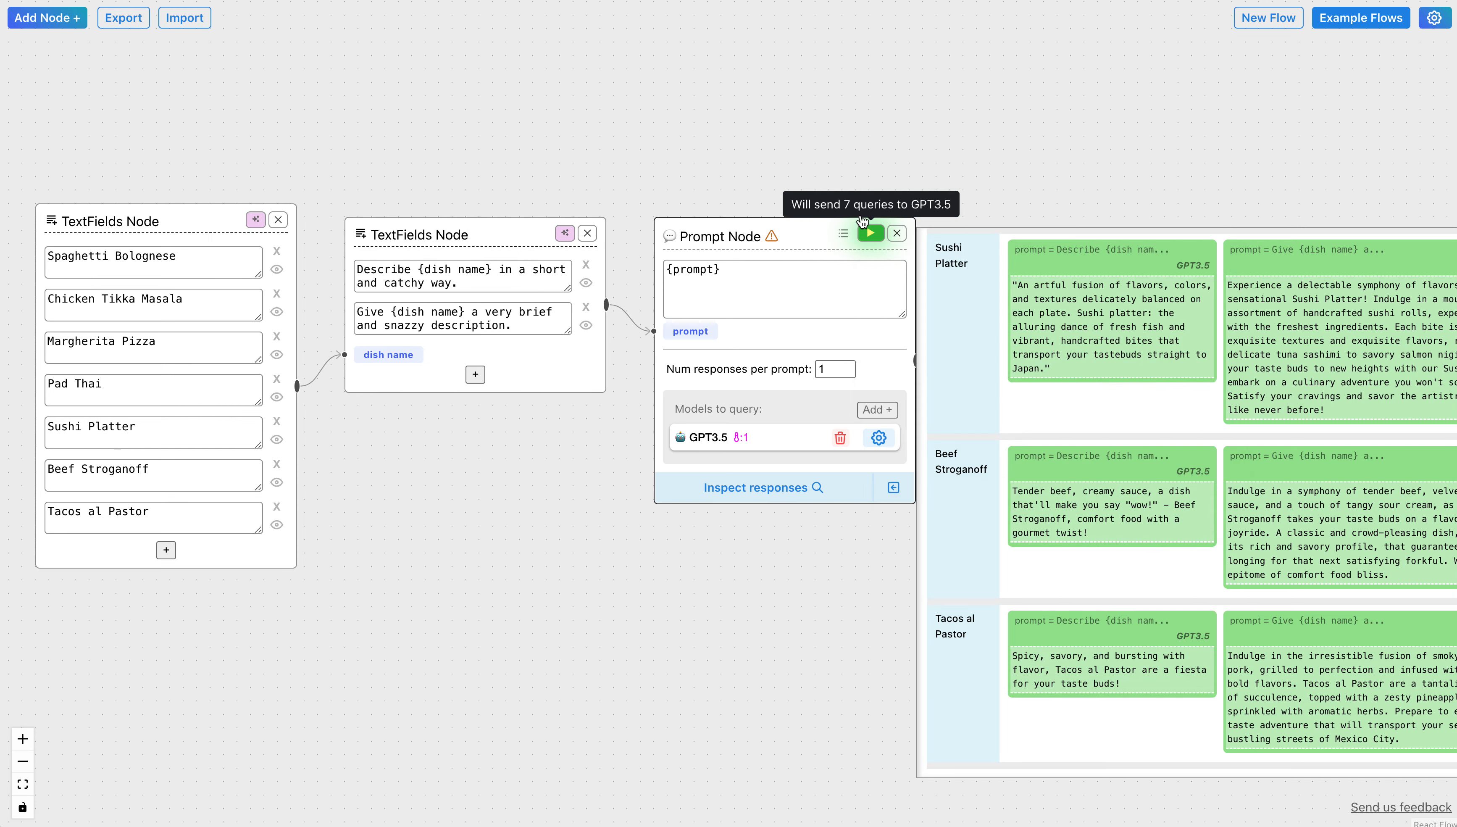
pyautogui.click(870, 233)
# Step: Compare the length and style of the responses to the "short and catchy" and "very brief and snazzy" templates for each dish
pyautogui.moveTo(829, 142); pyautogui.dragTo(465, 129)
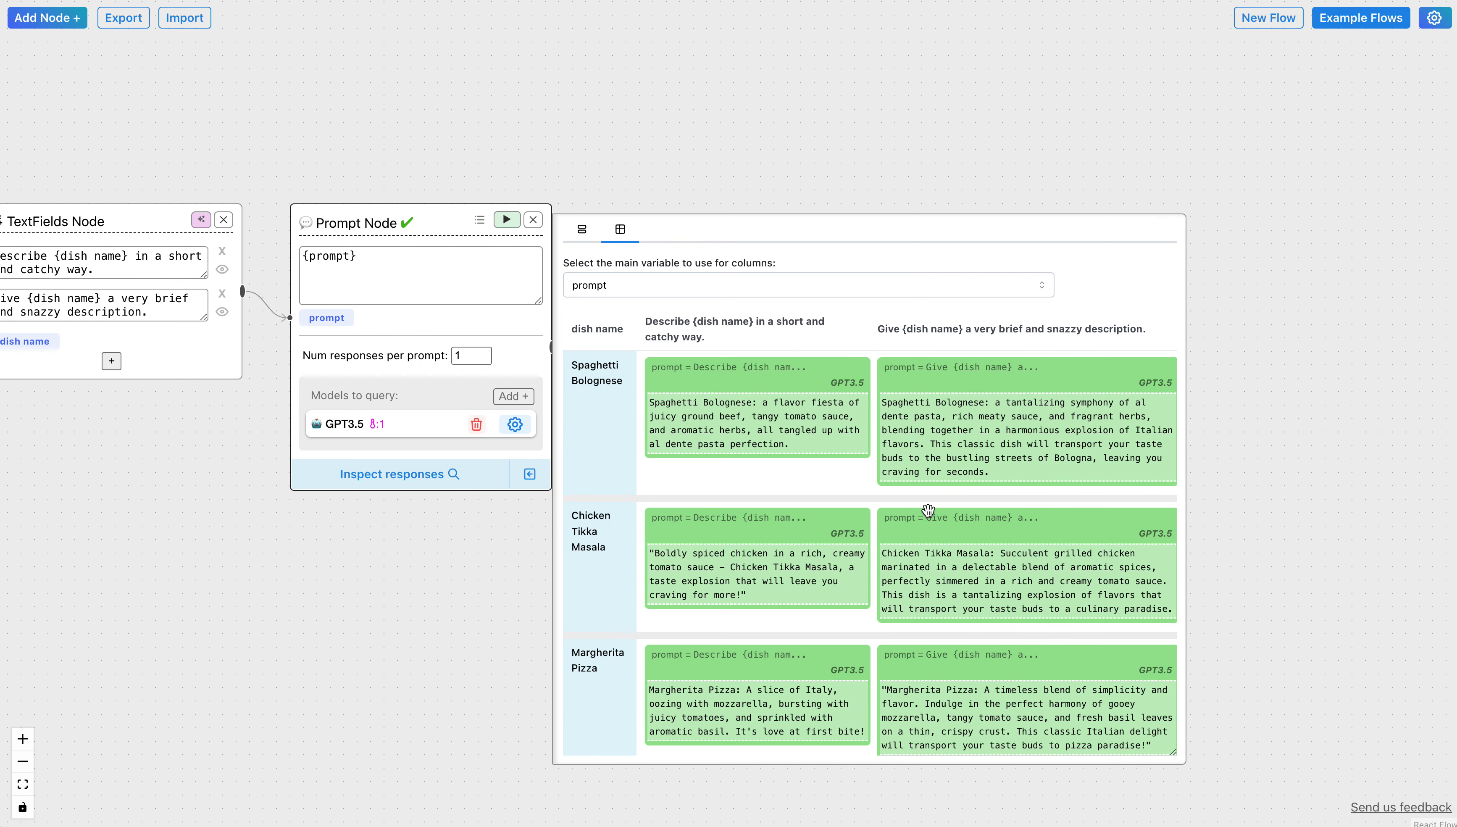
pyautogui.scroll(-3, 928, 510)
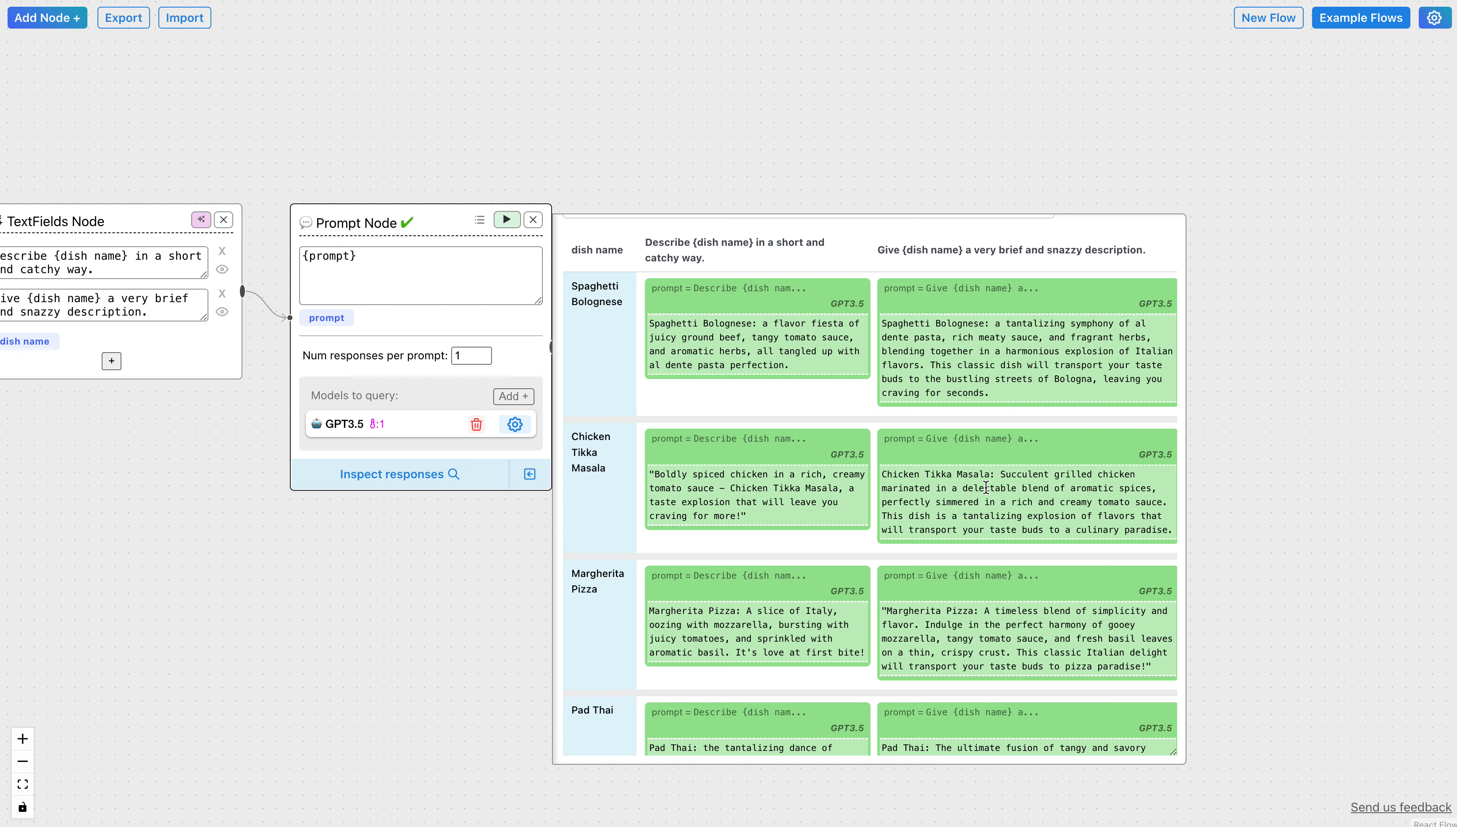
pyautogui.scroll(-1, 985, 487)
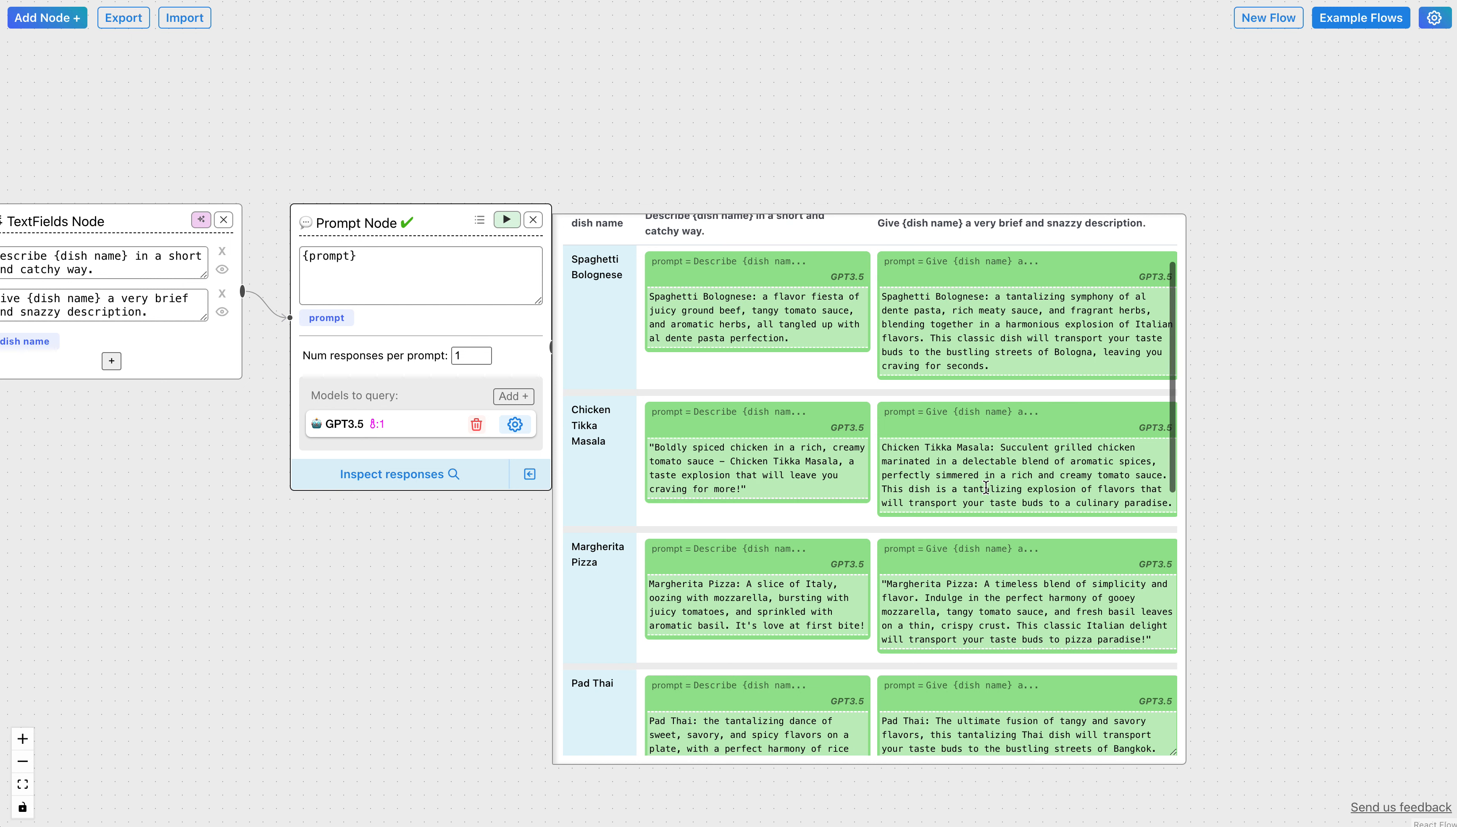
pyautogui.scroll(-10, 986, 487)
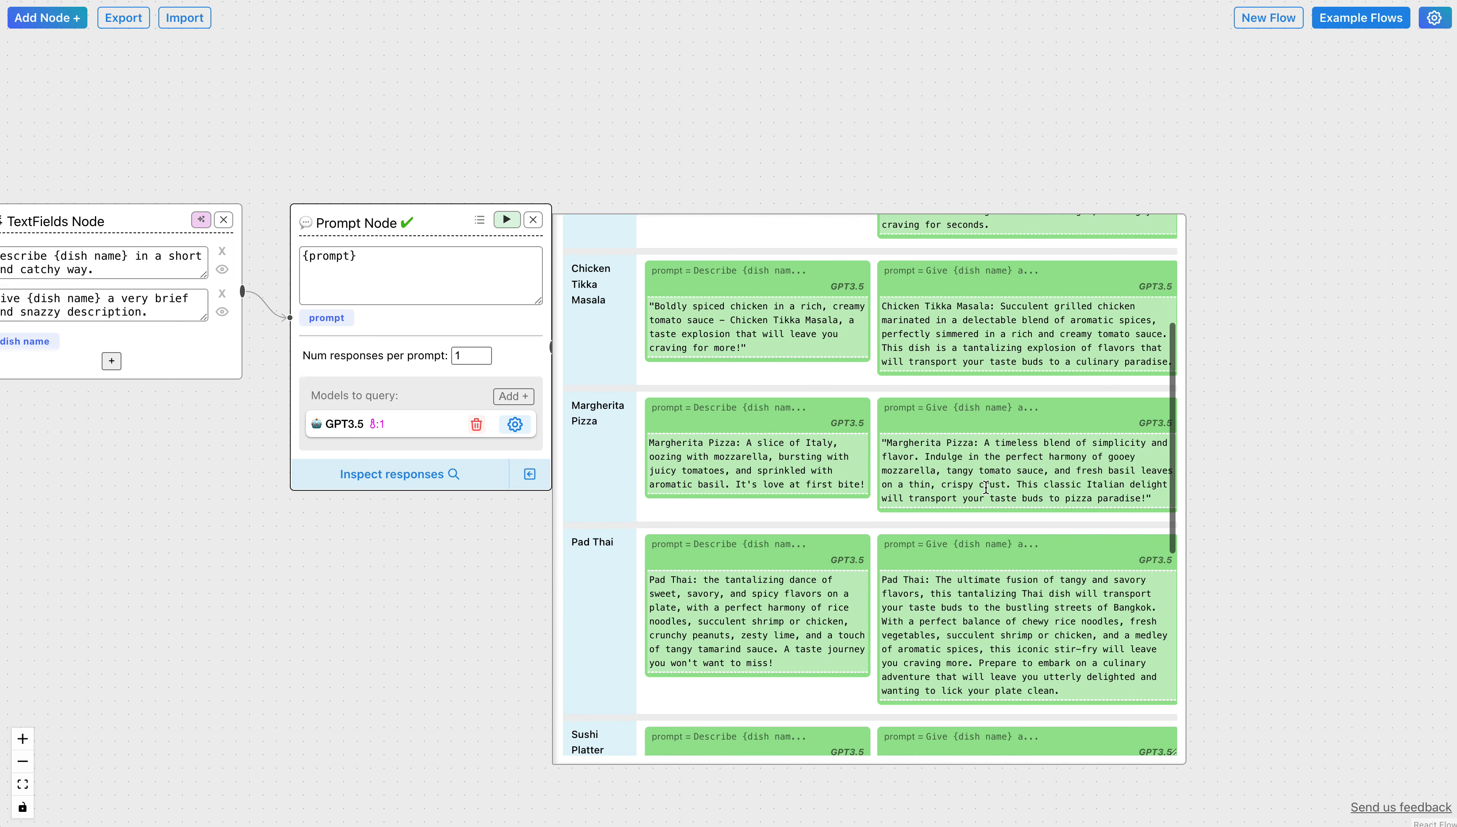
pyautogui.scroll(-1, 934, 513)
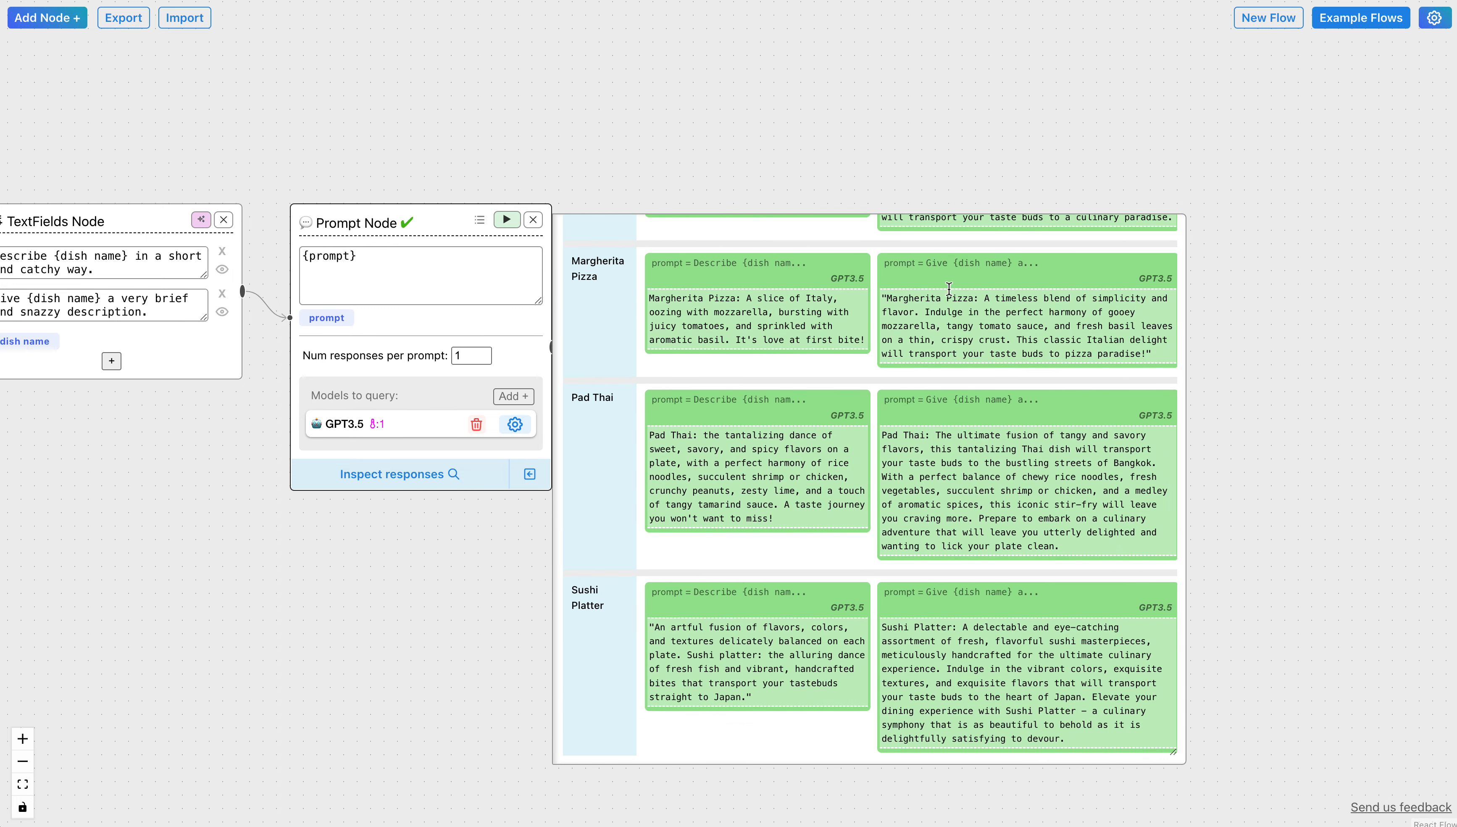
pyautogui.moveTo(889, 297); pyautogui.dragTo(1159, 354)
pyautogui.click(944, 322)
pyautogui.click(846, 334)
pyautogui.moveTo(746, 299); pyautogui.dragTo(864, 340)
pyautogui.click(790, 340)
pyautogui.click(741, 337)
pyautogui.click(807, 304)
pyautogui.scroll(7, 776, 329)
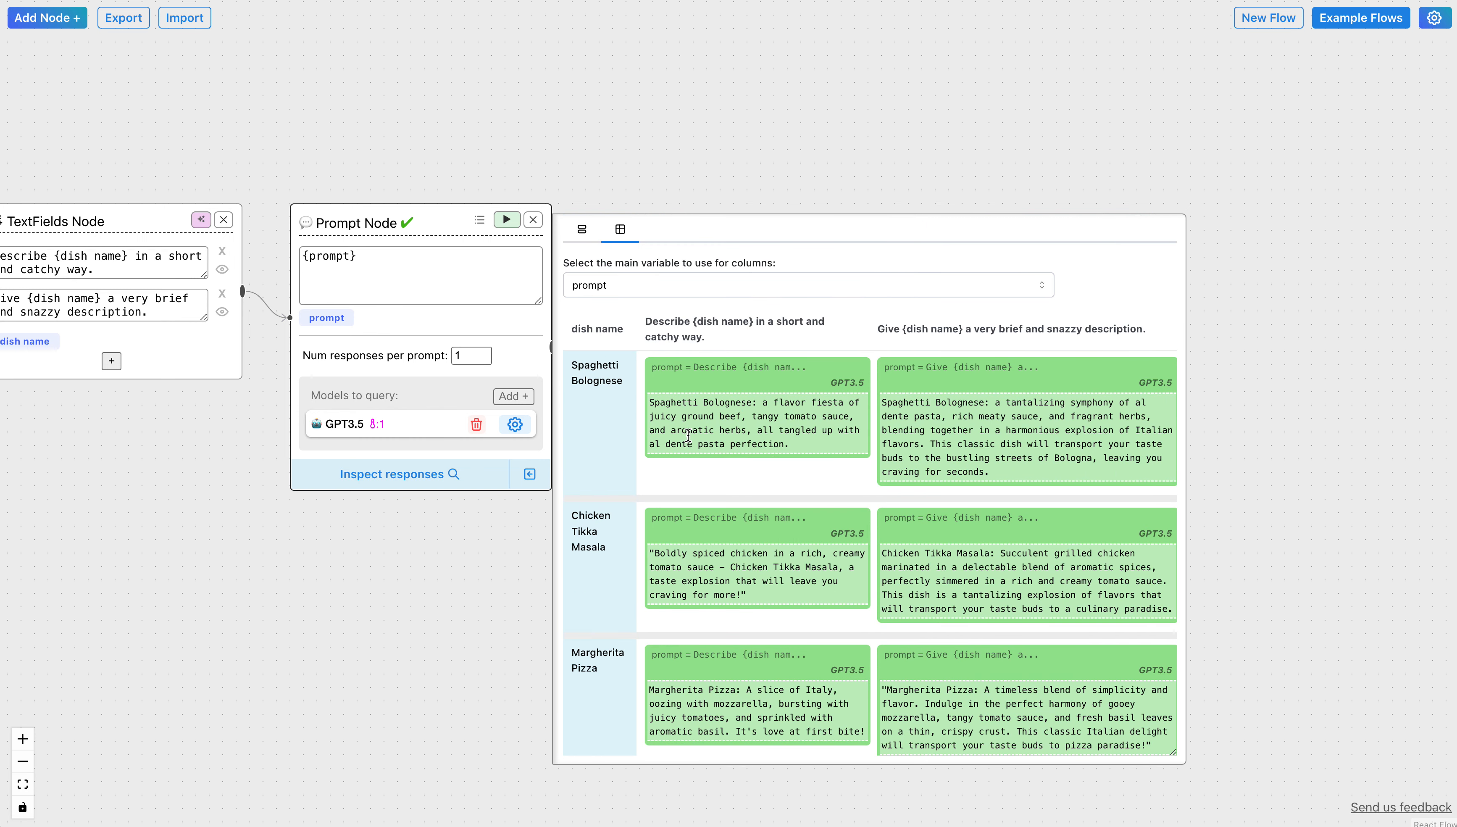
pyautogui.scroll(-10, 754, 481)
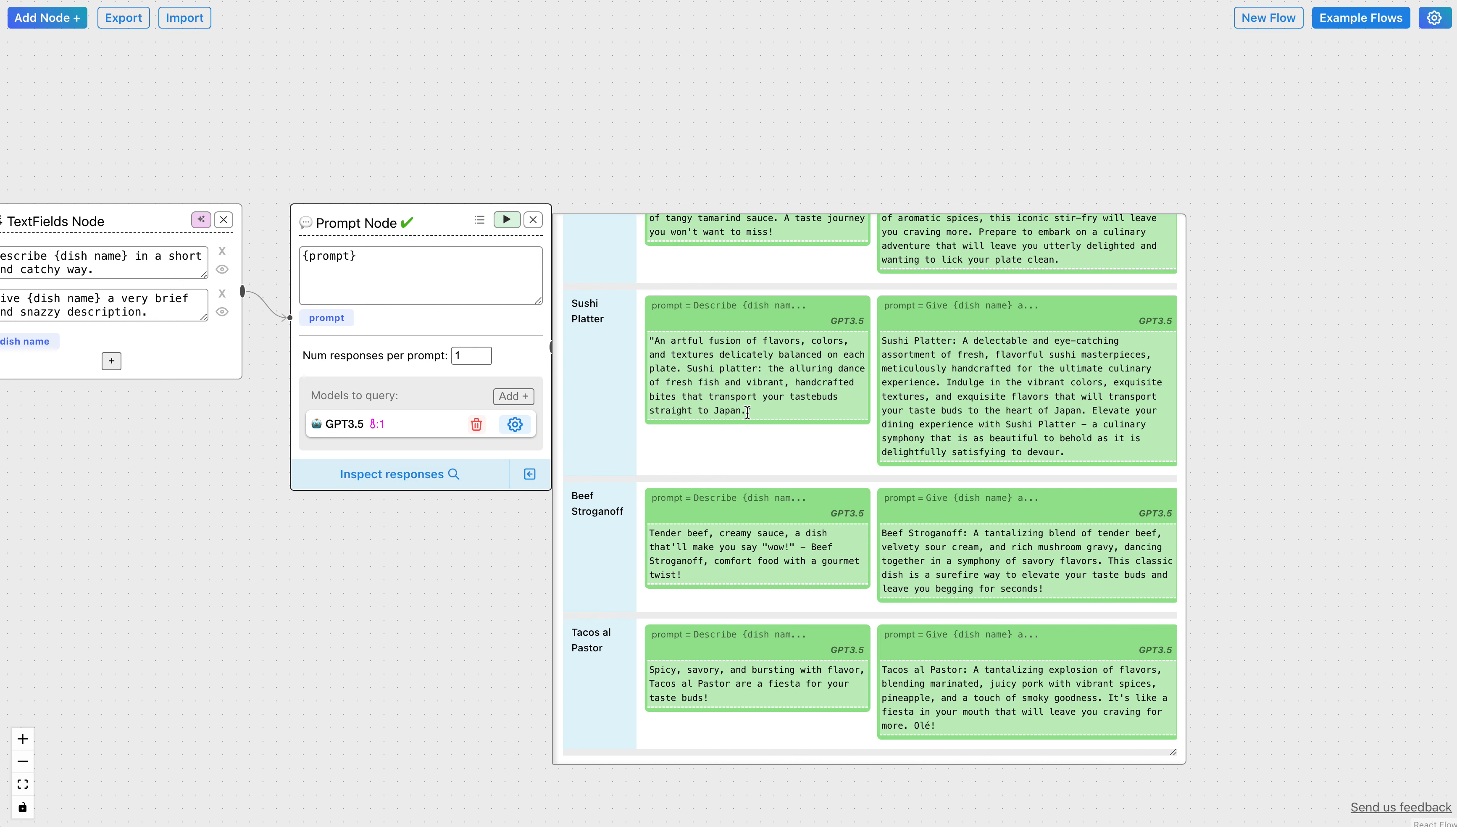
pyautogui.moveTo(750, 410); pyautogui.dragTo(700, 350)
pyautogui.click(700, 350)
pyautogui.scroll(10, 700, 350)
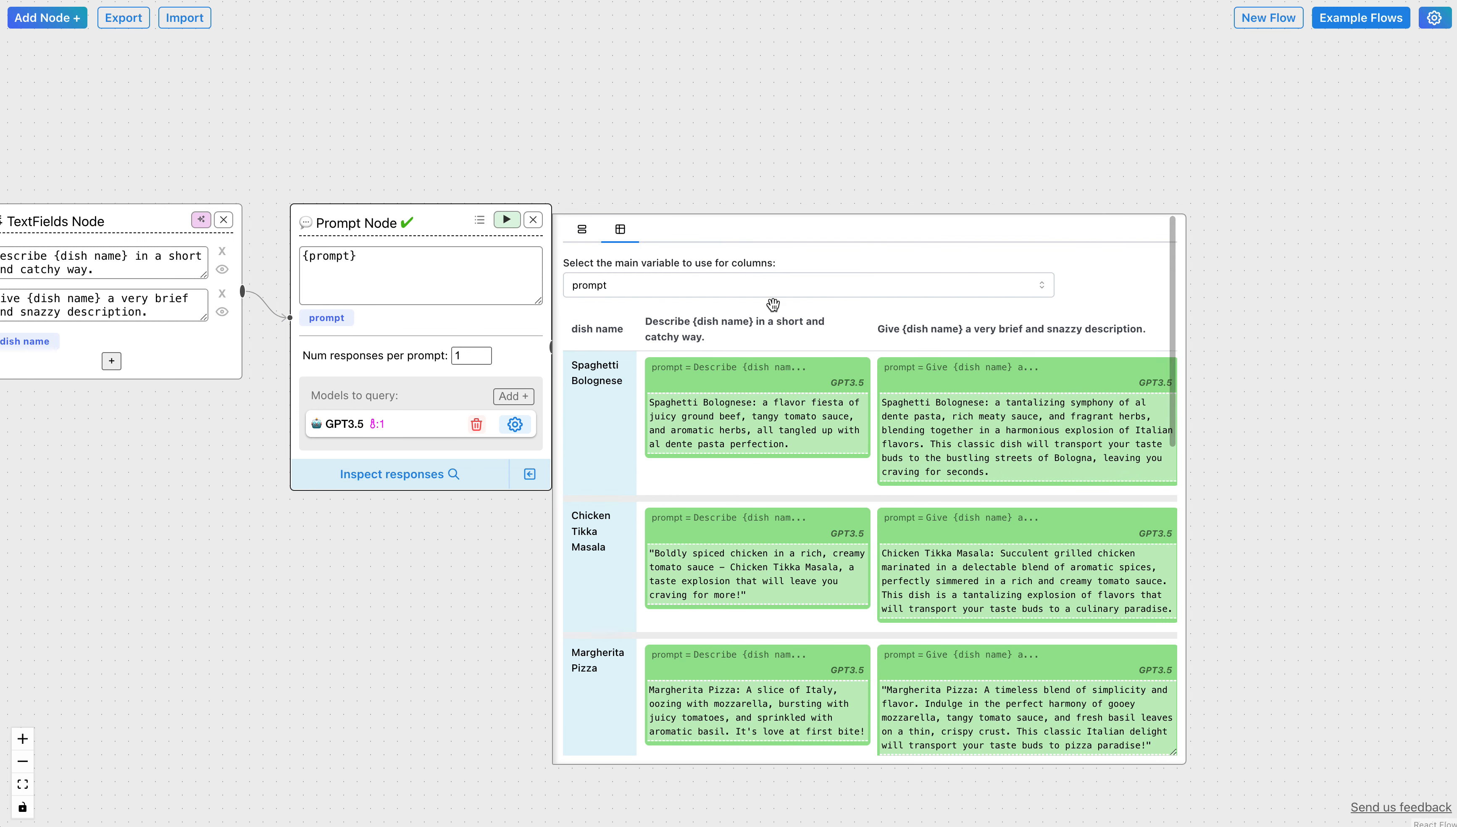
# Step: Replace the dish names with 3 AI-generated items using the description "Italian pasta dishes"
pyautogui.moveTo(681, 126); pyautogui.dragTo(997, 78)
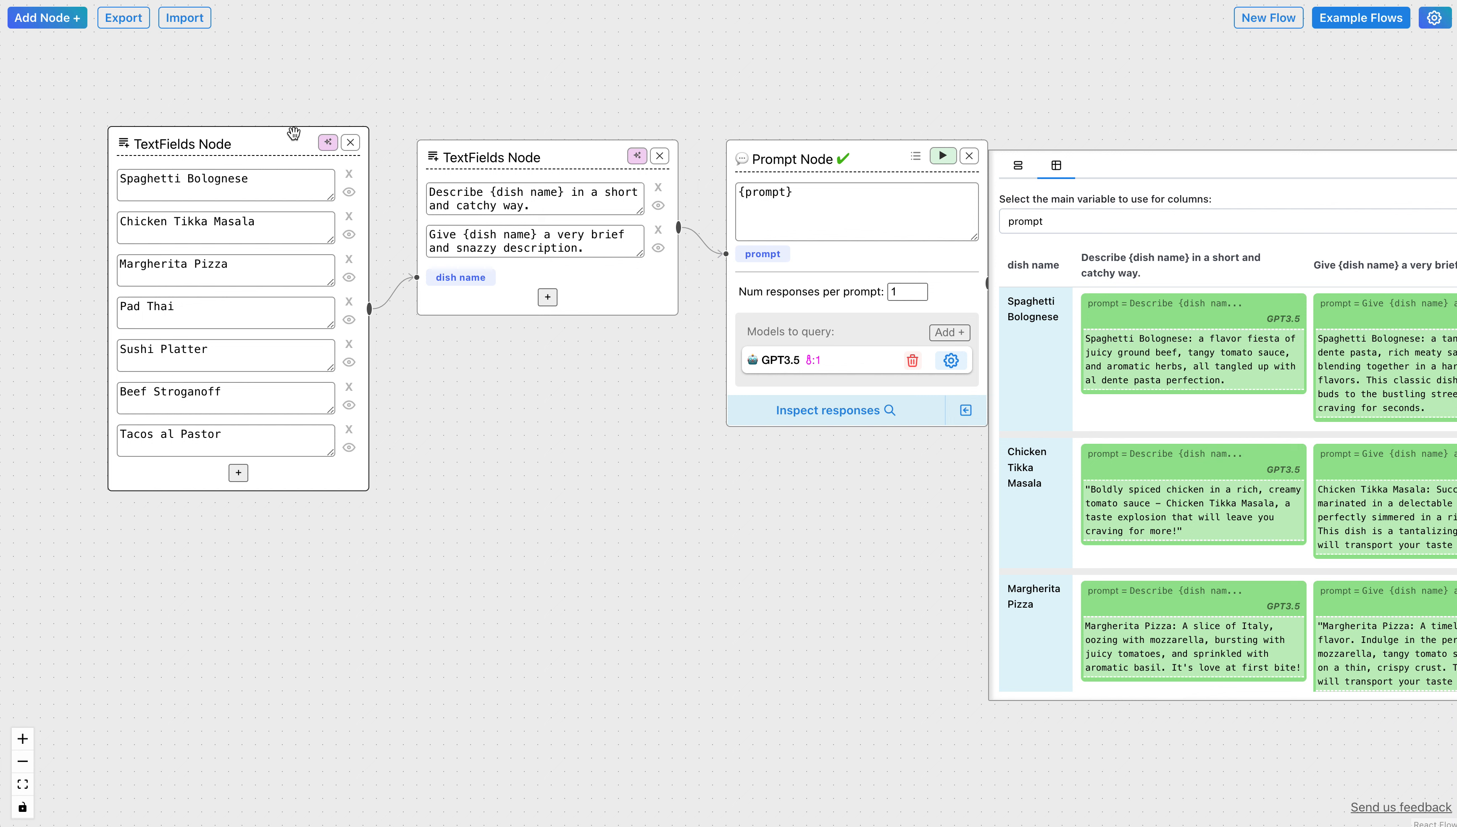
pyautogui.click(326, 147)
pyautogui.click(406, 184)
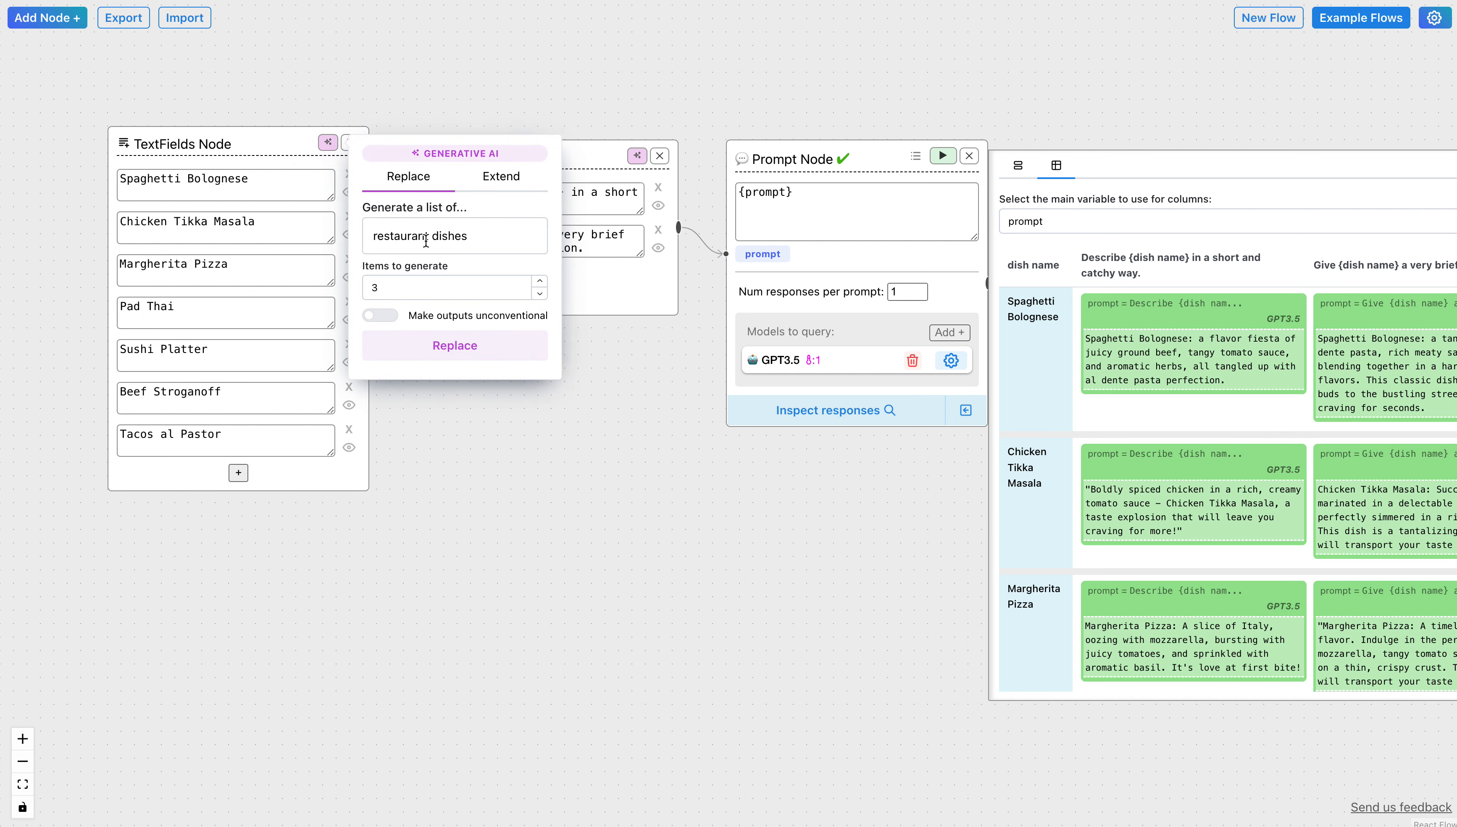
pyautogui.click(450, 237)
pyautogui.tripleClick(450, 237)
pyautogui.write('Ital')
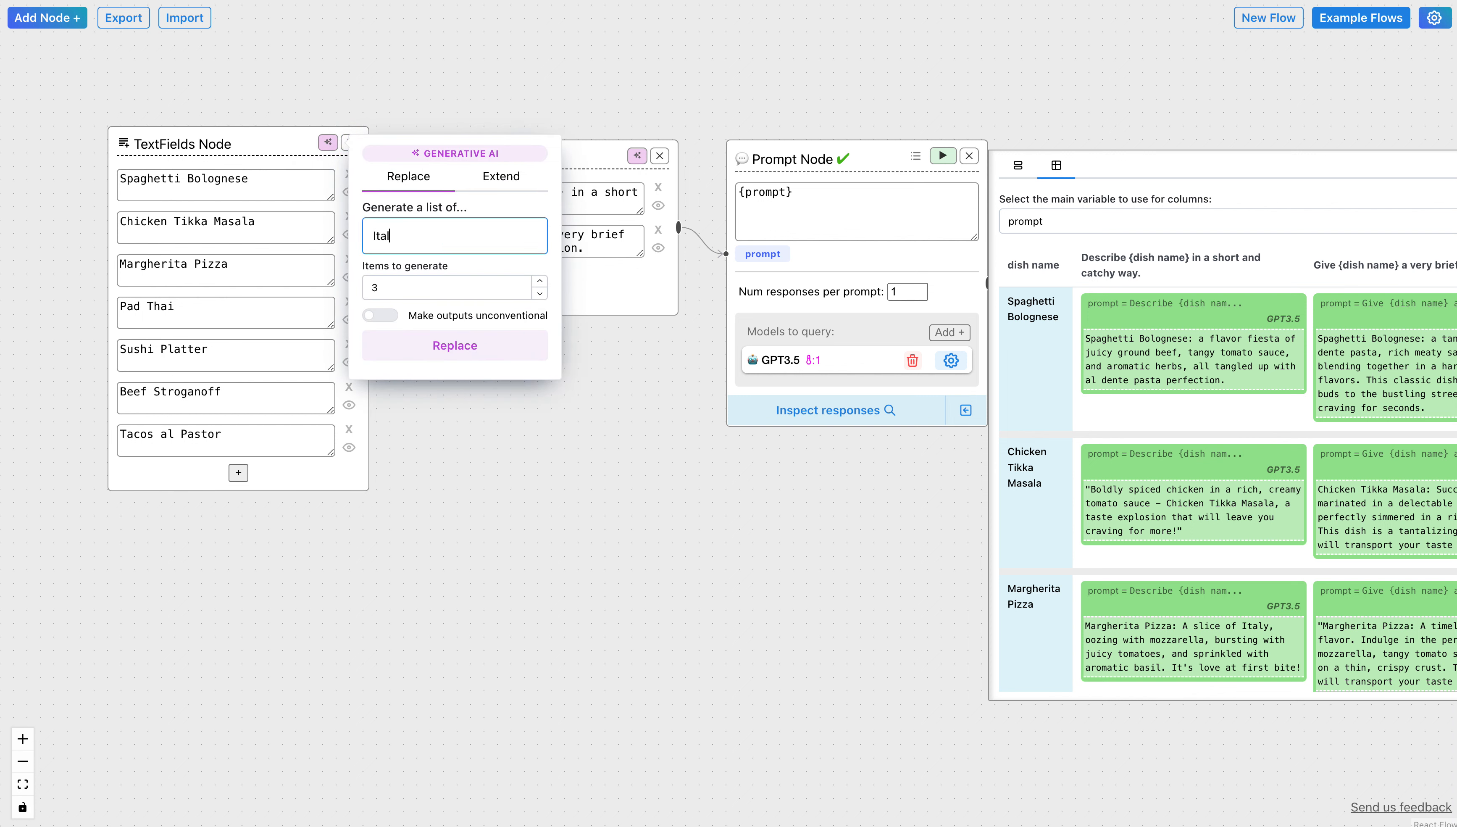
pyautogui.write('ian pasta dishes')
pyautogui.click(464, 347)
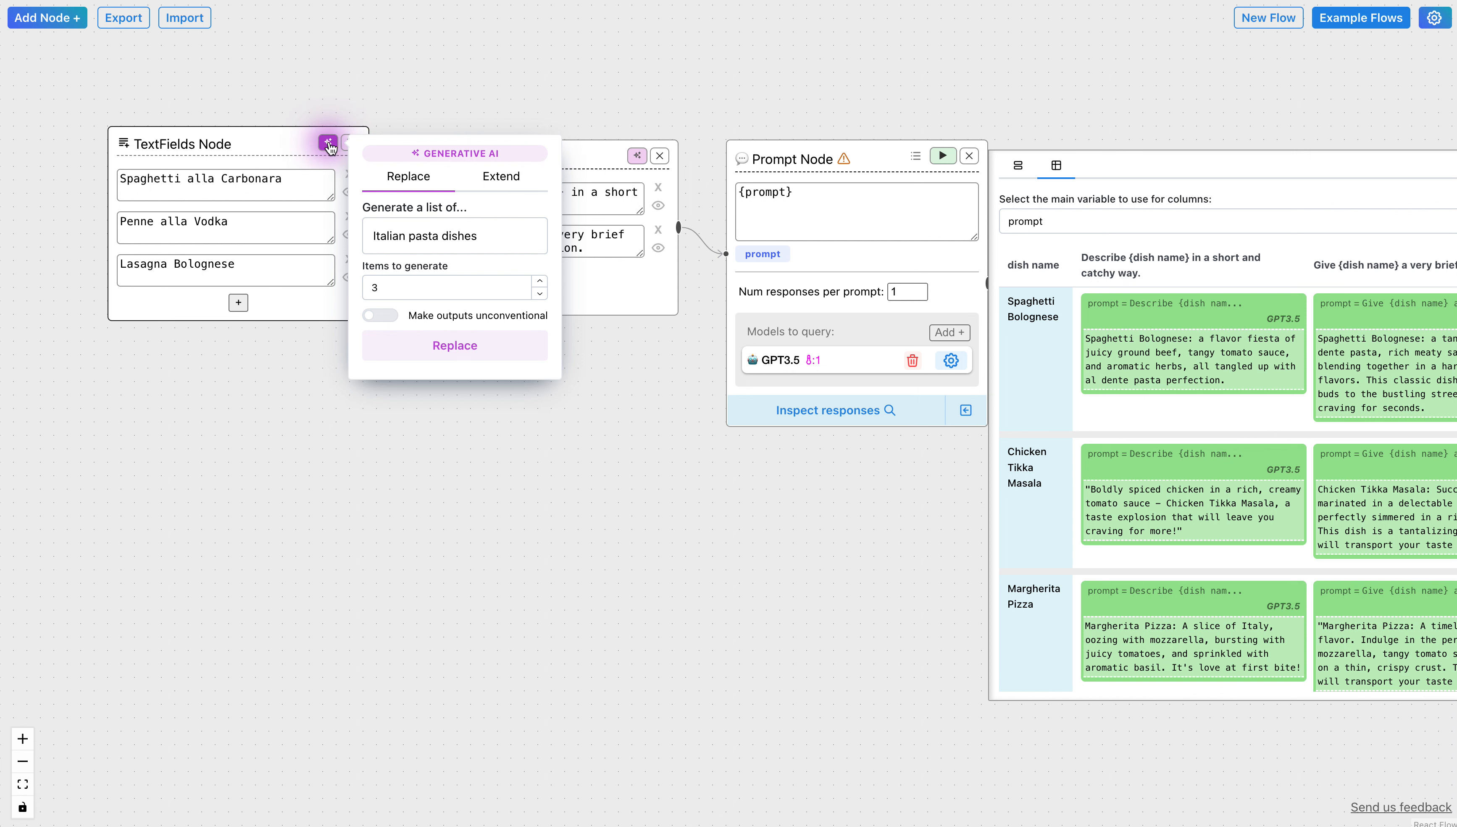
# Step: Extend the pasta dish list with 3 more AI-generated items
pyautogui.click(523, 184)
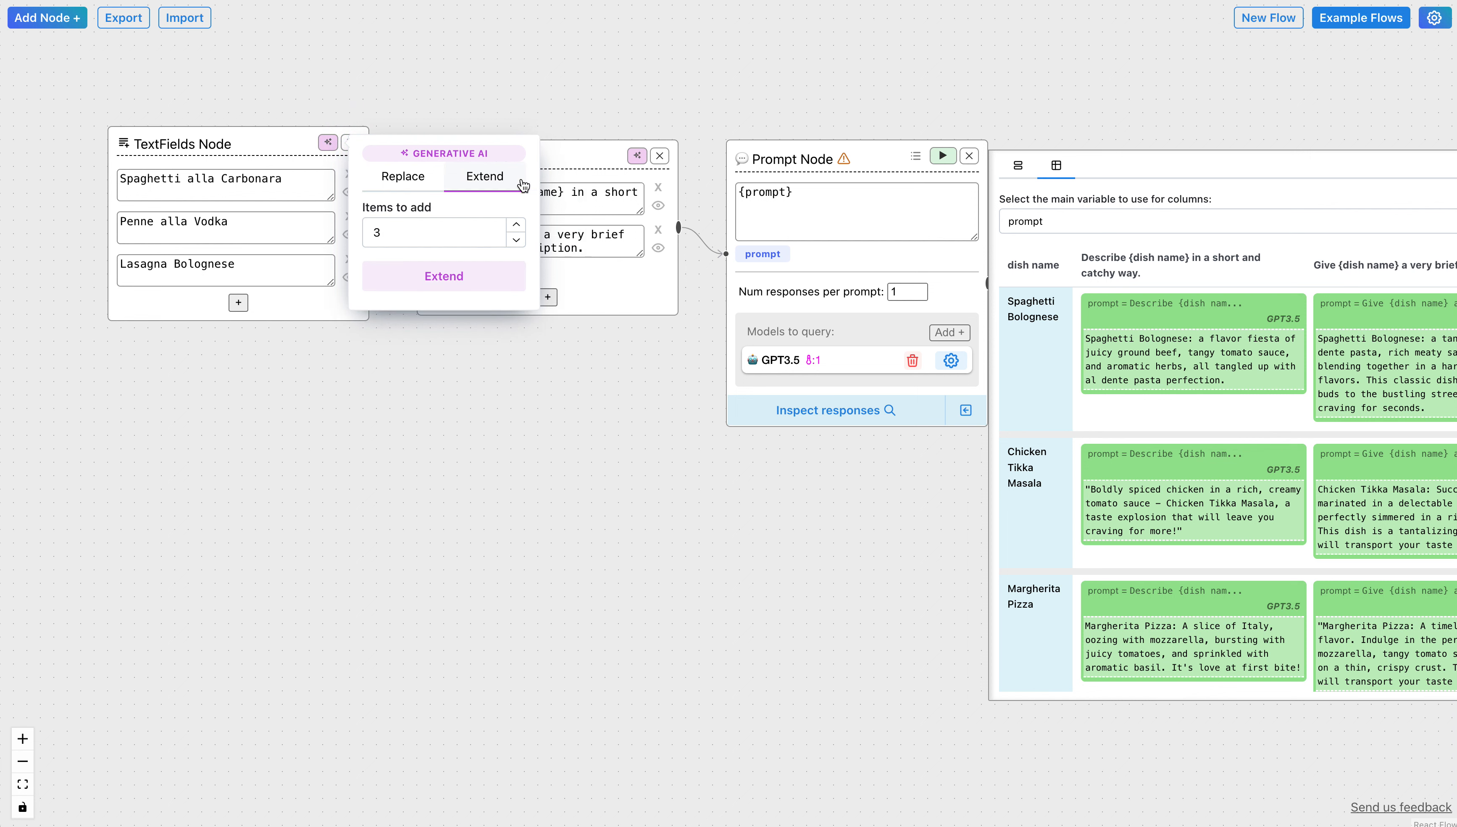
pyautogui.click(493, 277)
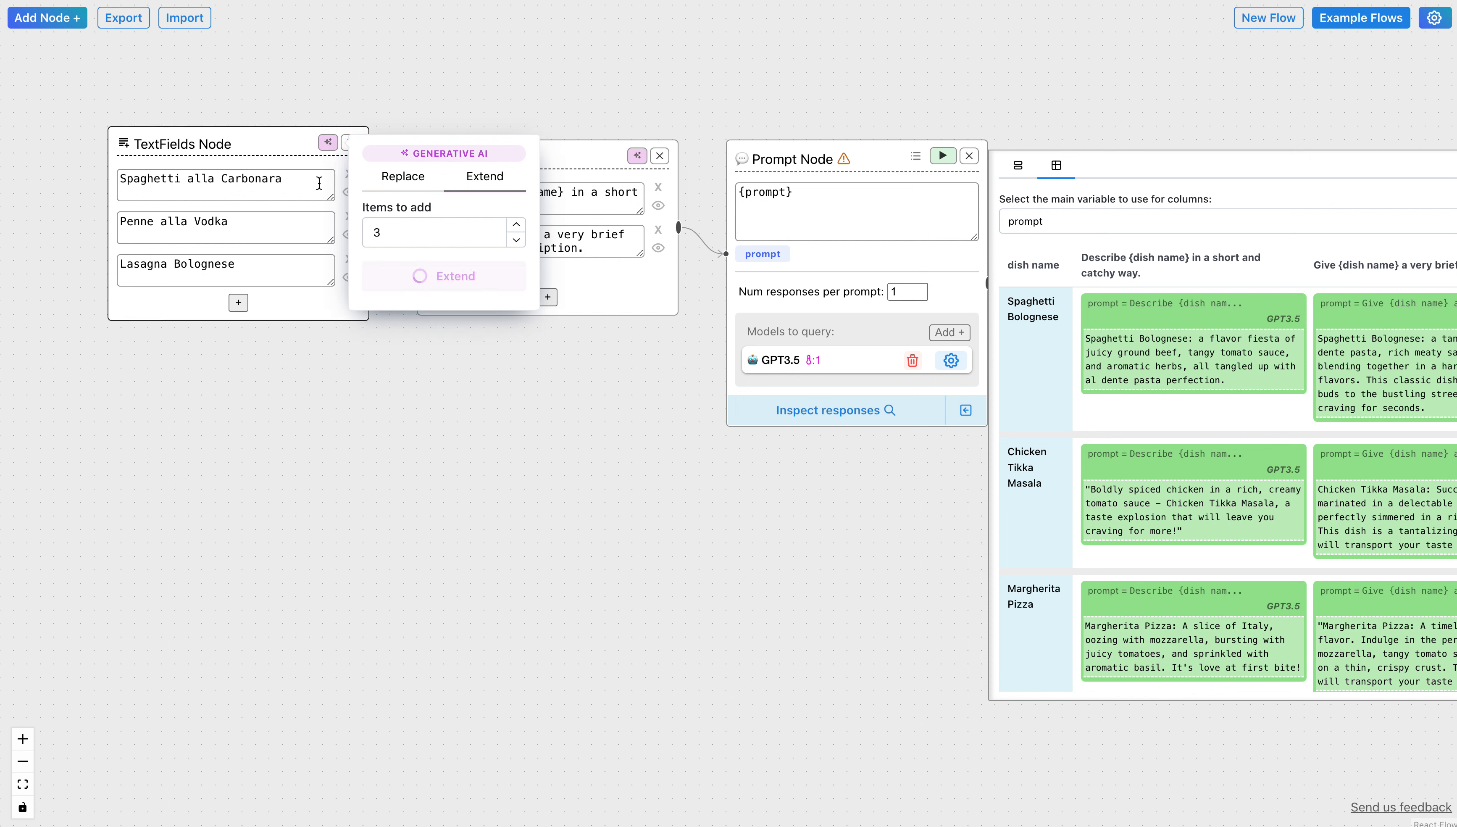
pyautogui.click(327, 149)
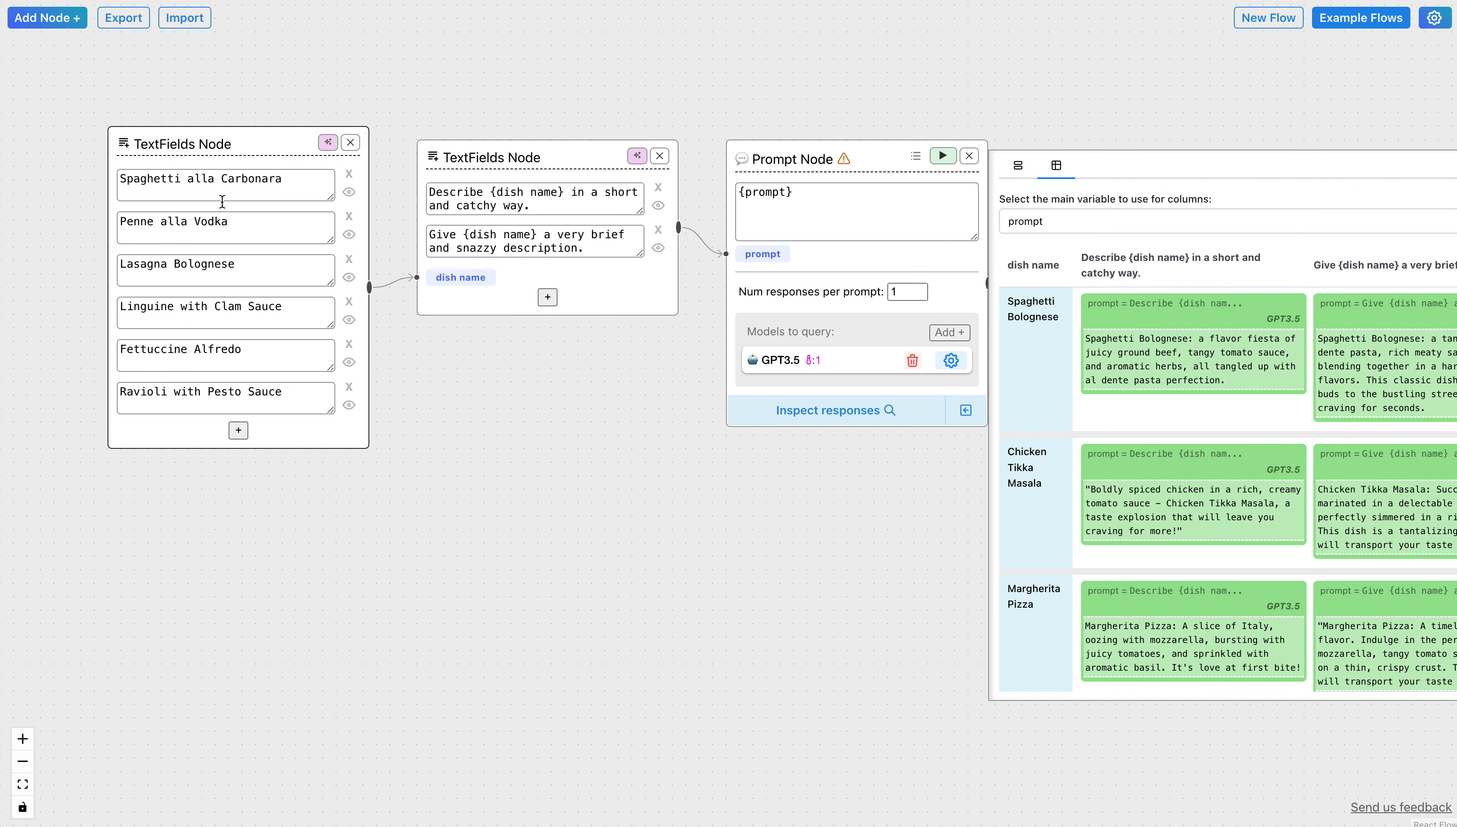
# Step: Run the Prompt Node on the pasta dishes and compare both templates' responses
pyautogui.click(942, 155)
pyautogui.moveTo(668, 71); pyautogui.dragTo(470, 57)
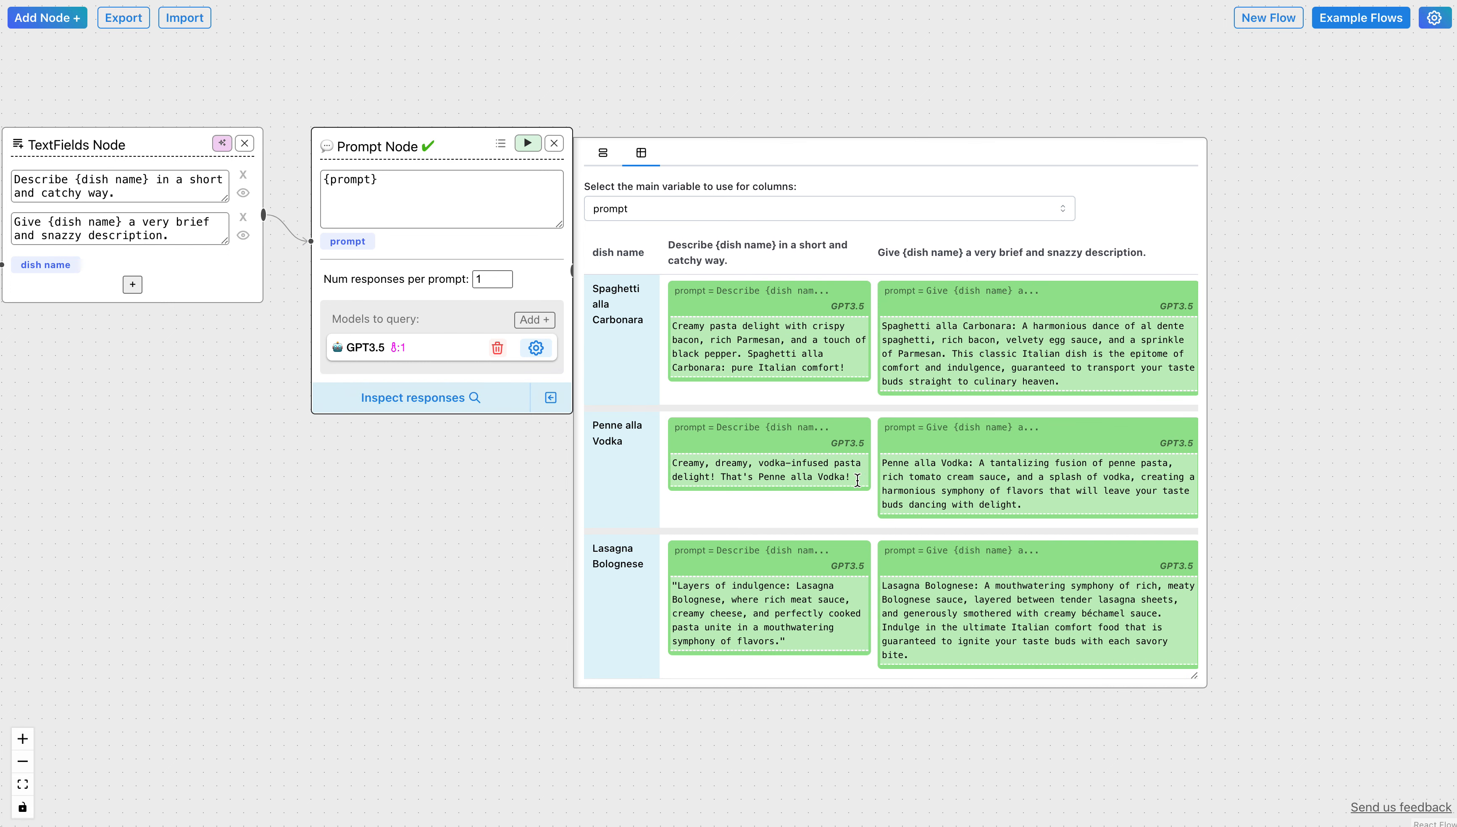
pyautogui.scroll(-1, 857, 481)
pyautogui.moveTo(705, 386); pyautogui.dragTo(800, 392)
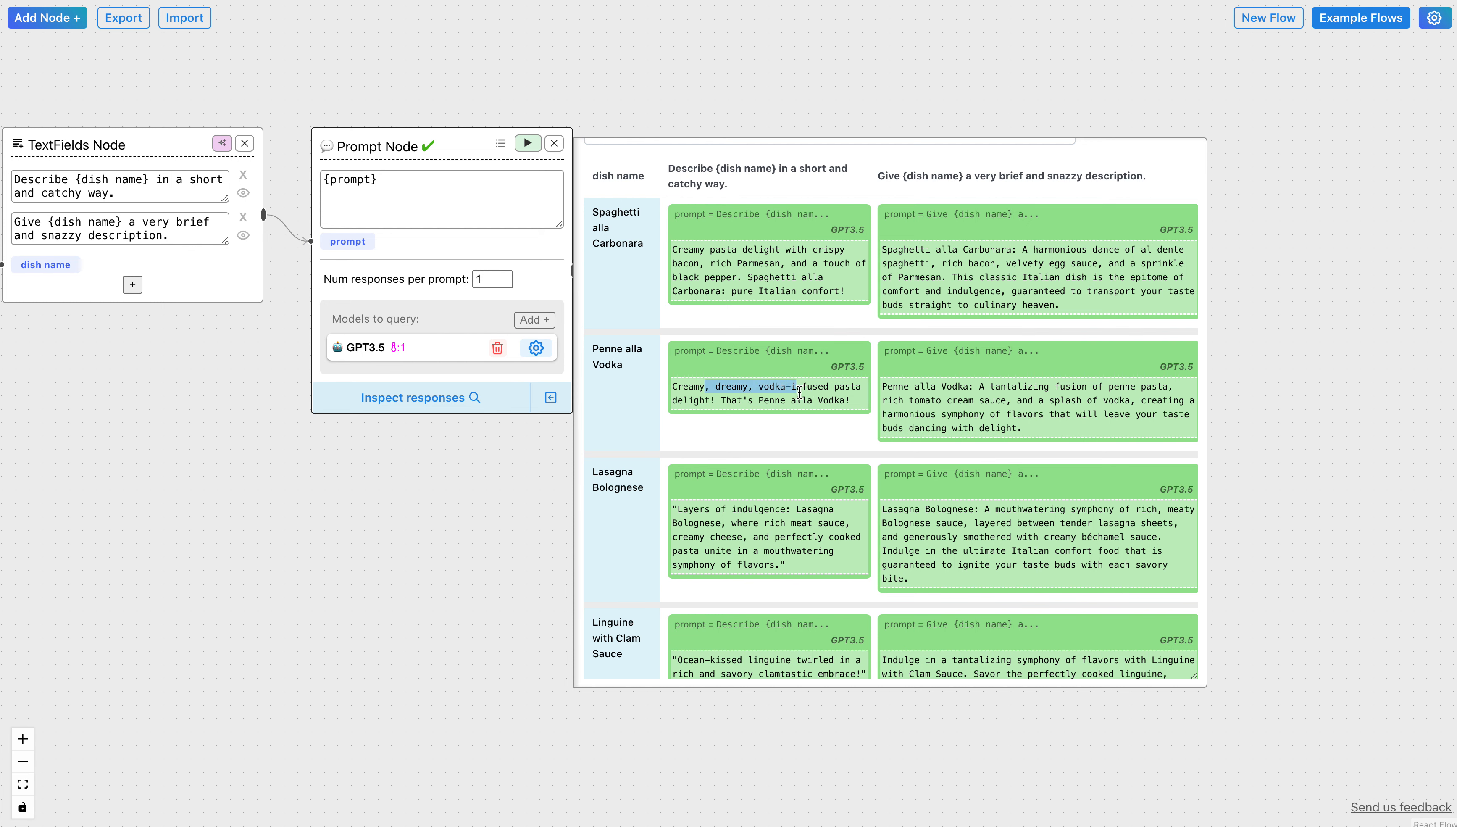
pyautogui.click(802, 392)
pyautogui.tripleClick(868, 400)
pyautogui.click(818, 473)
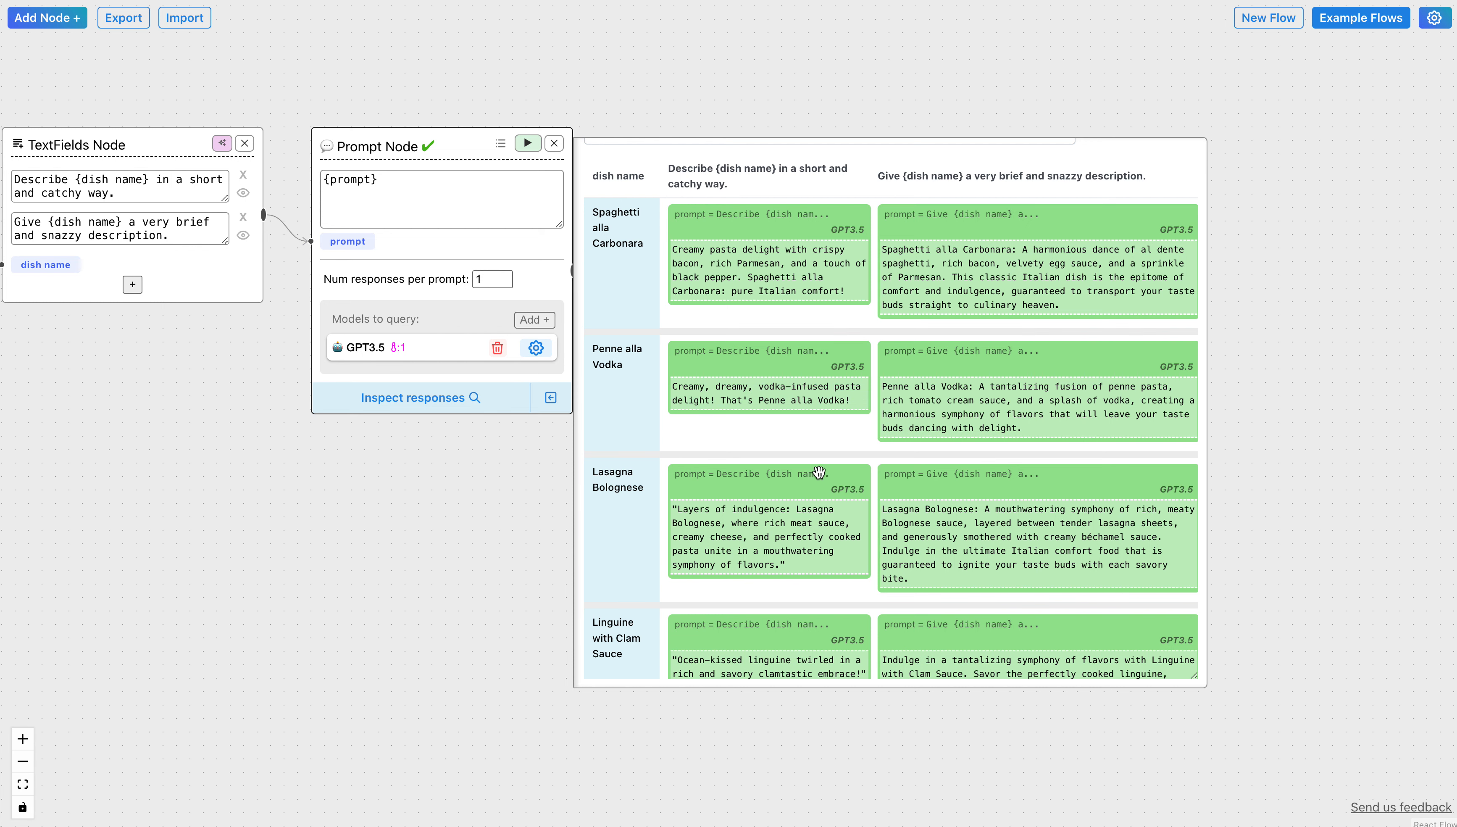
pyautogui.scroll(-4, 820, 479)
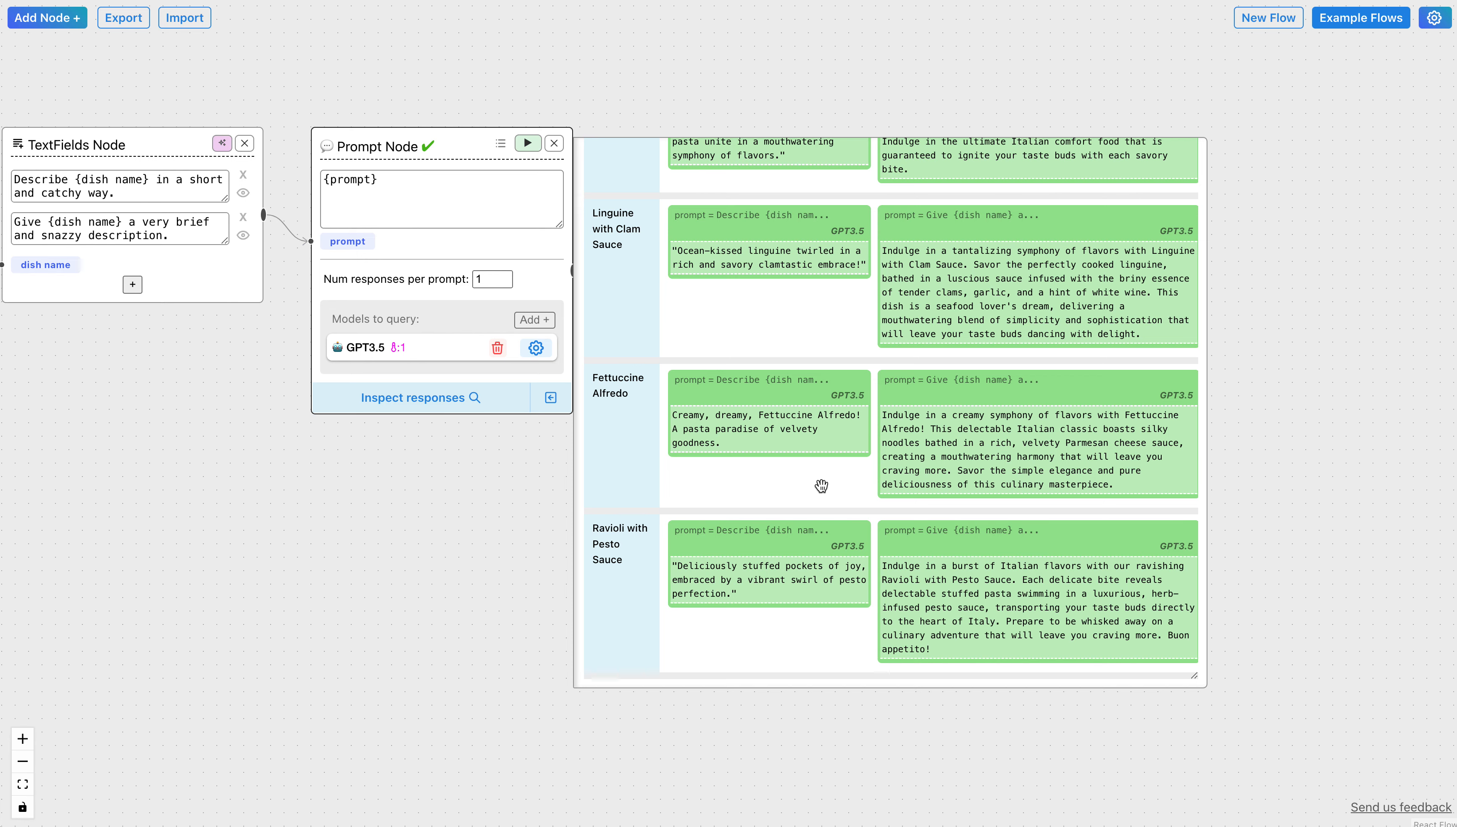
pyautogui.scroll(8, 821, 486)
pyautogui.moveTo(602, 72); pyautogui.dragTo(666, 59)
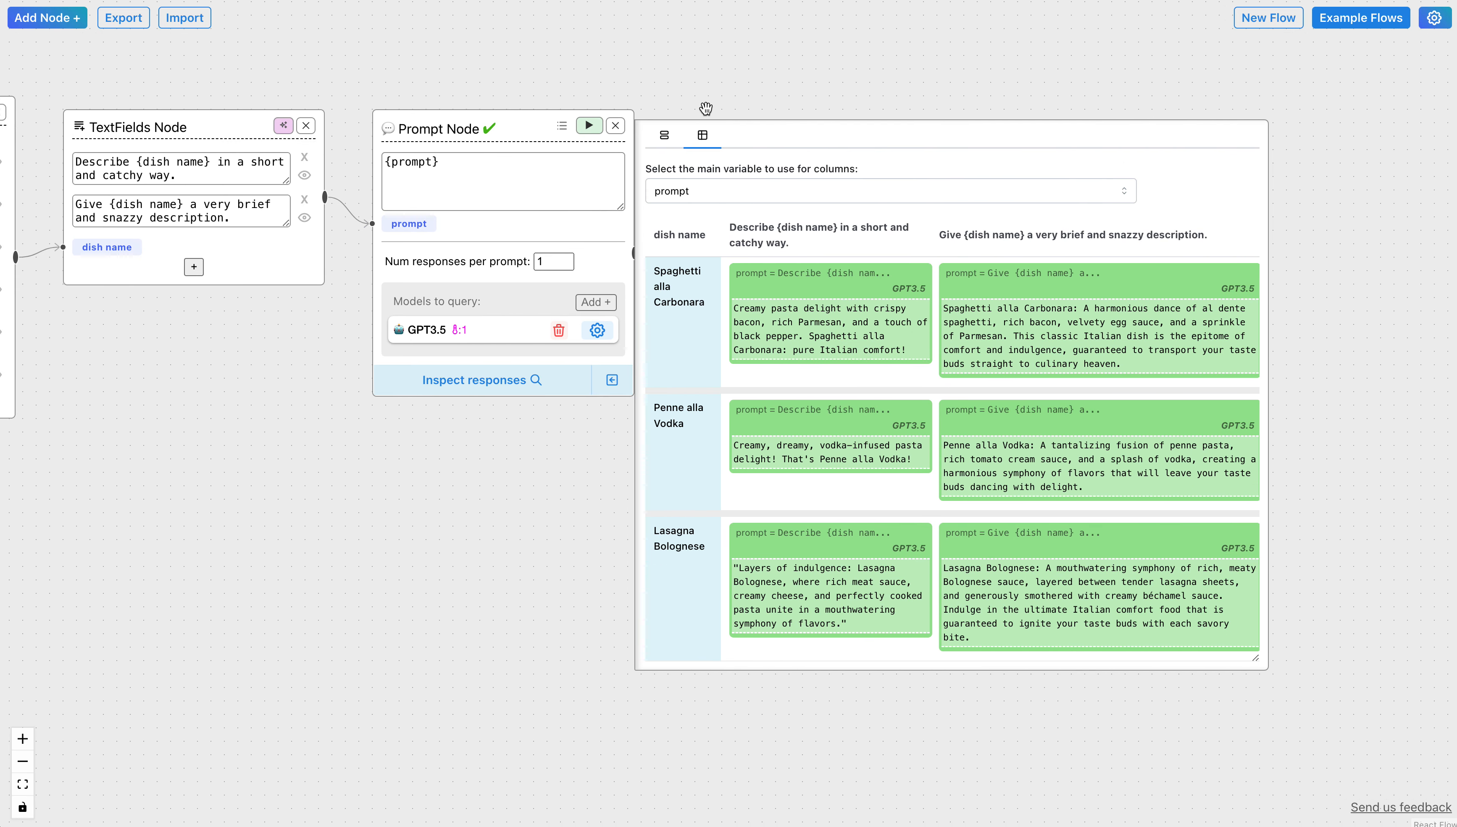
# Step: Use dish name as the response table's column variable, widen the table, and look through the responses per dish
pyautogui.click(763, 192)
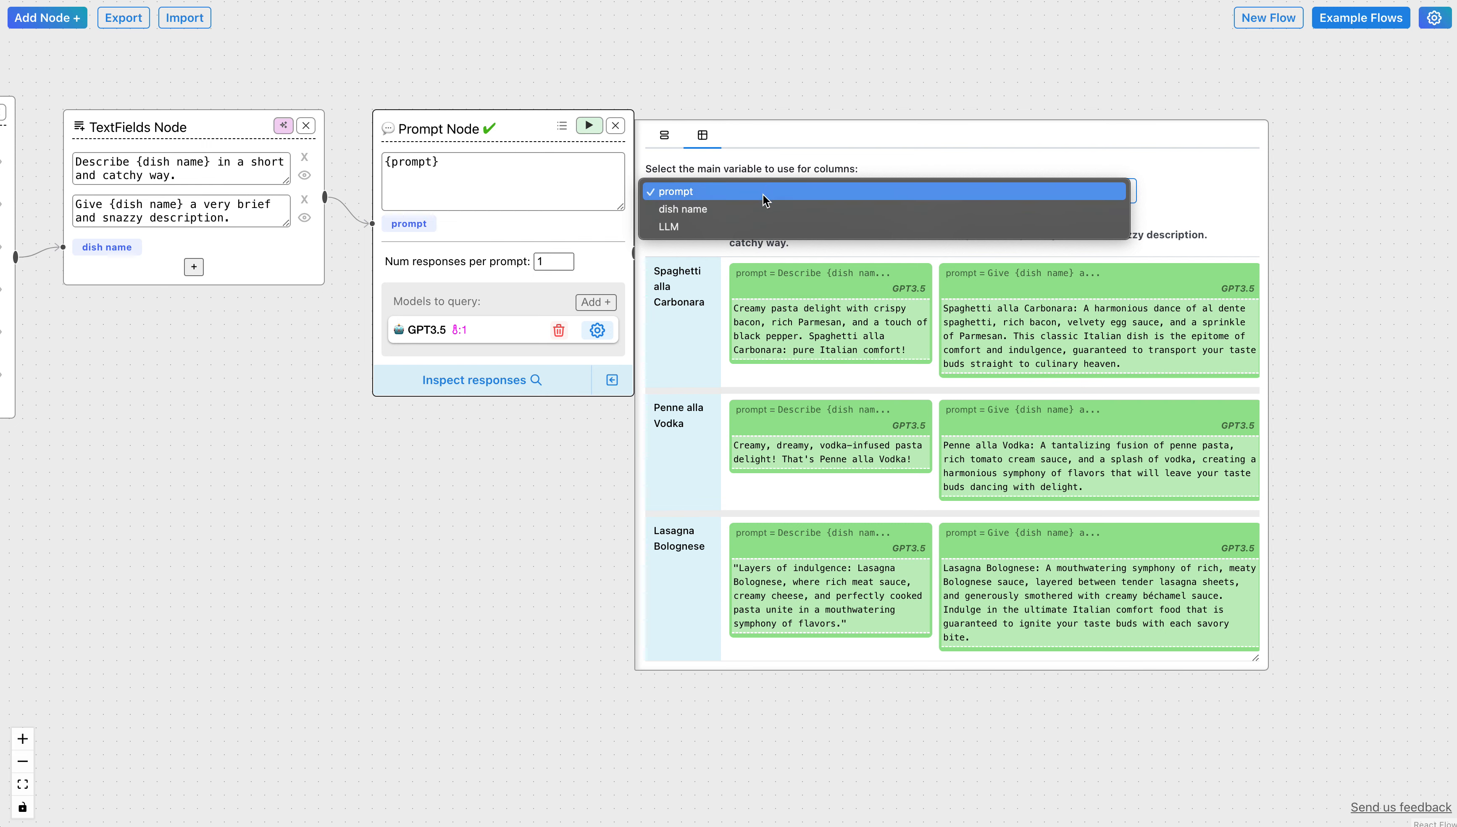
pyautogui.click(764, 209)
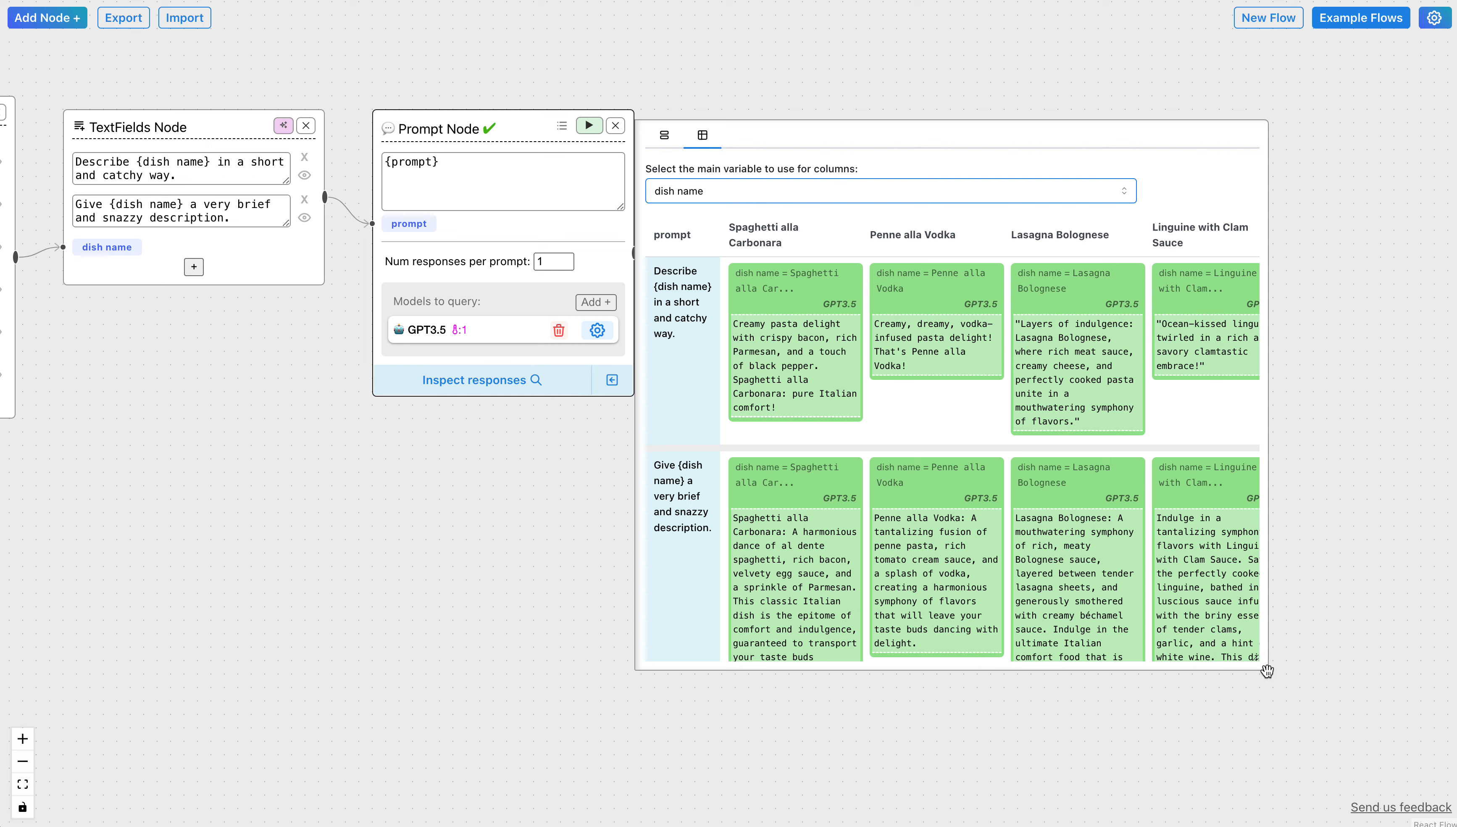
pyautogui.moveTo(1256, 661); pyautogui.dragTo(1444, 671)
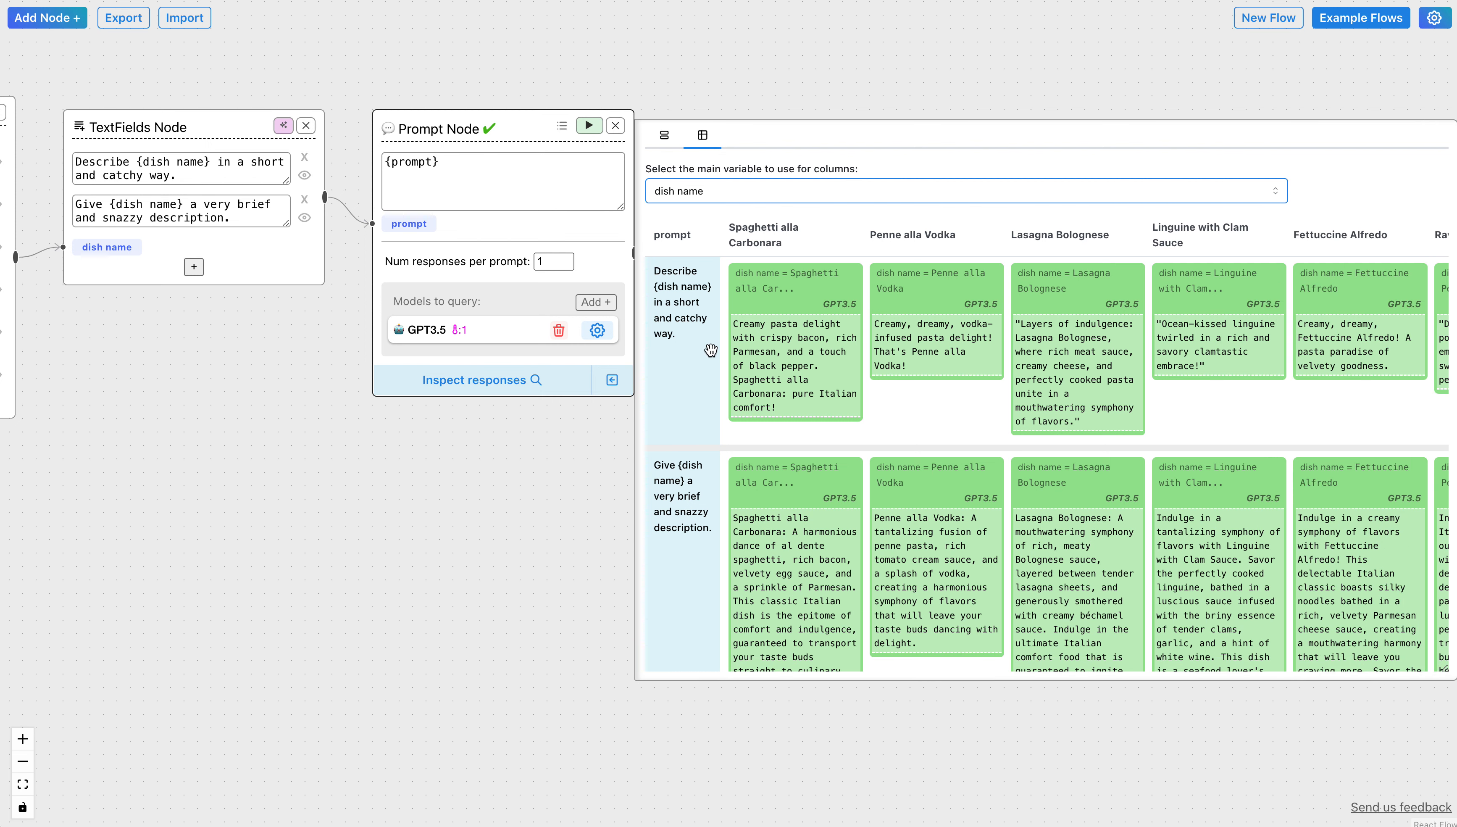
pyautogui.scroll(-3, 710, 350)
pyautogui.scroll(3, 710, 350)
pyautogui.hscroll(2, 966, 345)
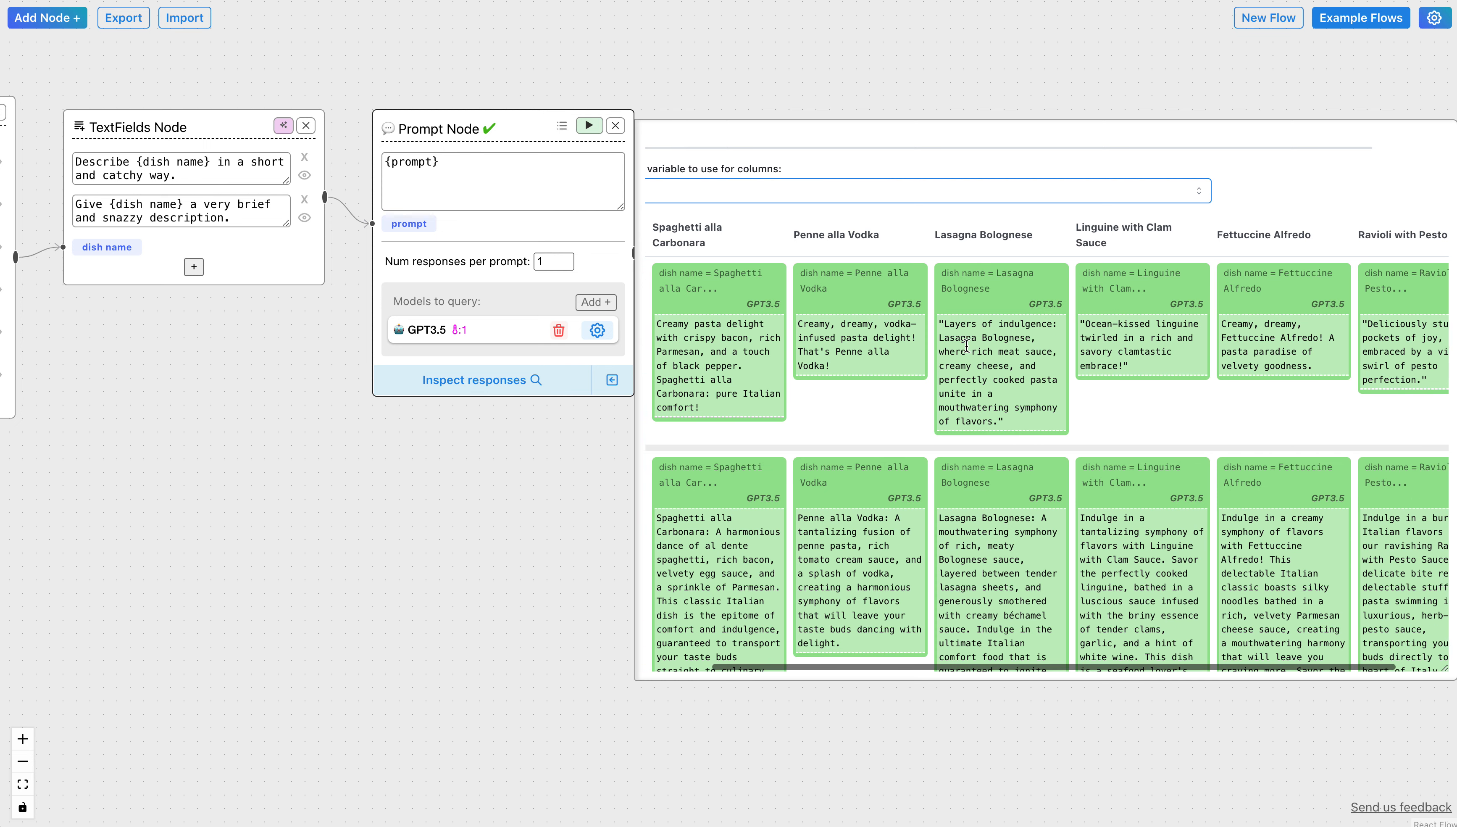
pyautogui.hscroll(-2, 966, 345)
# Step: Set the response table's column variable back to prompt and bring the whole node chain into view
pyautogui.click(763, 187)
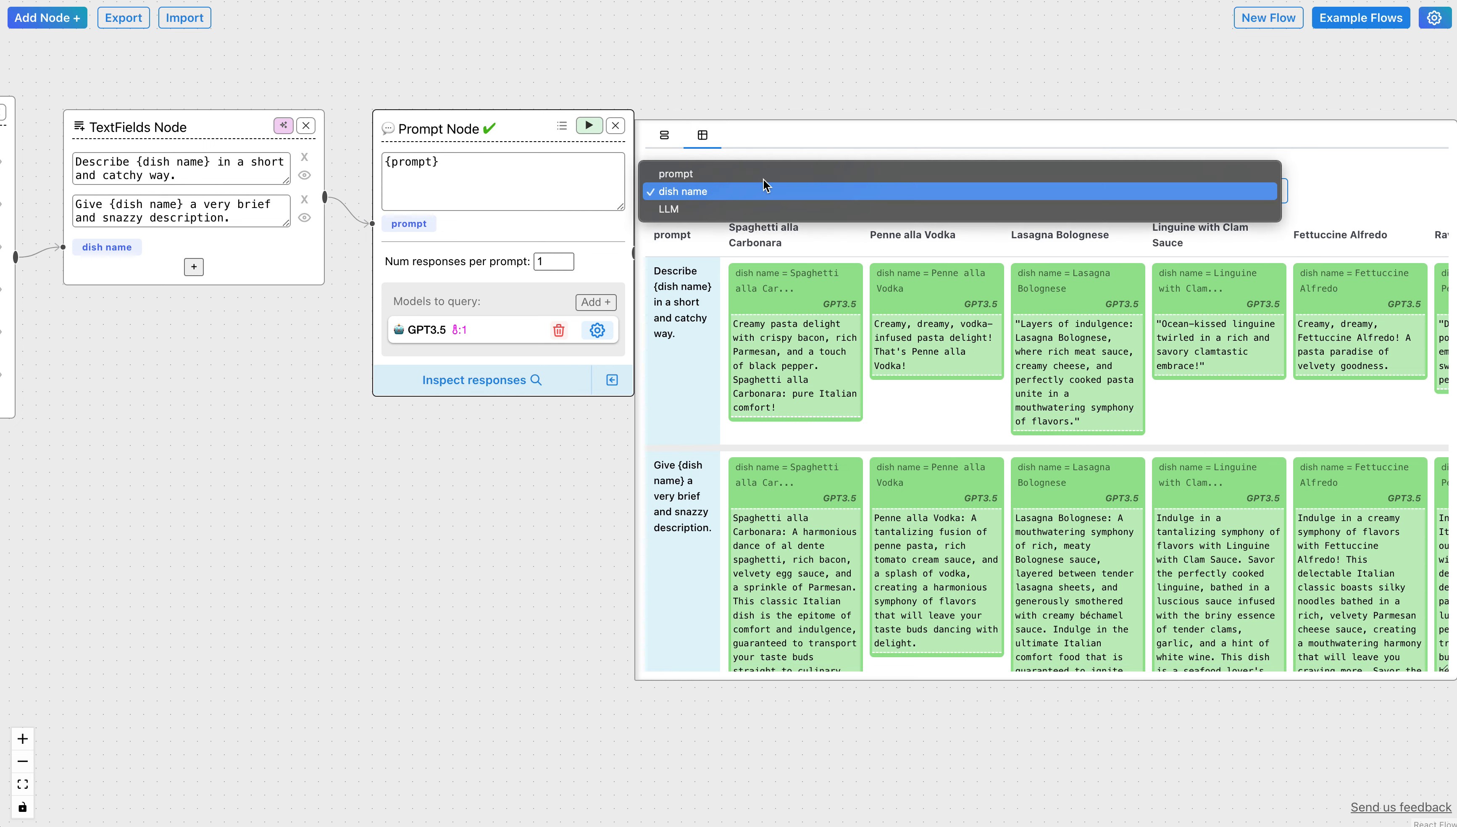
pyautogui.click(766, 172)
pyautogui.moveTo(608, 26); pyautogui.dragTo(935, 36)
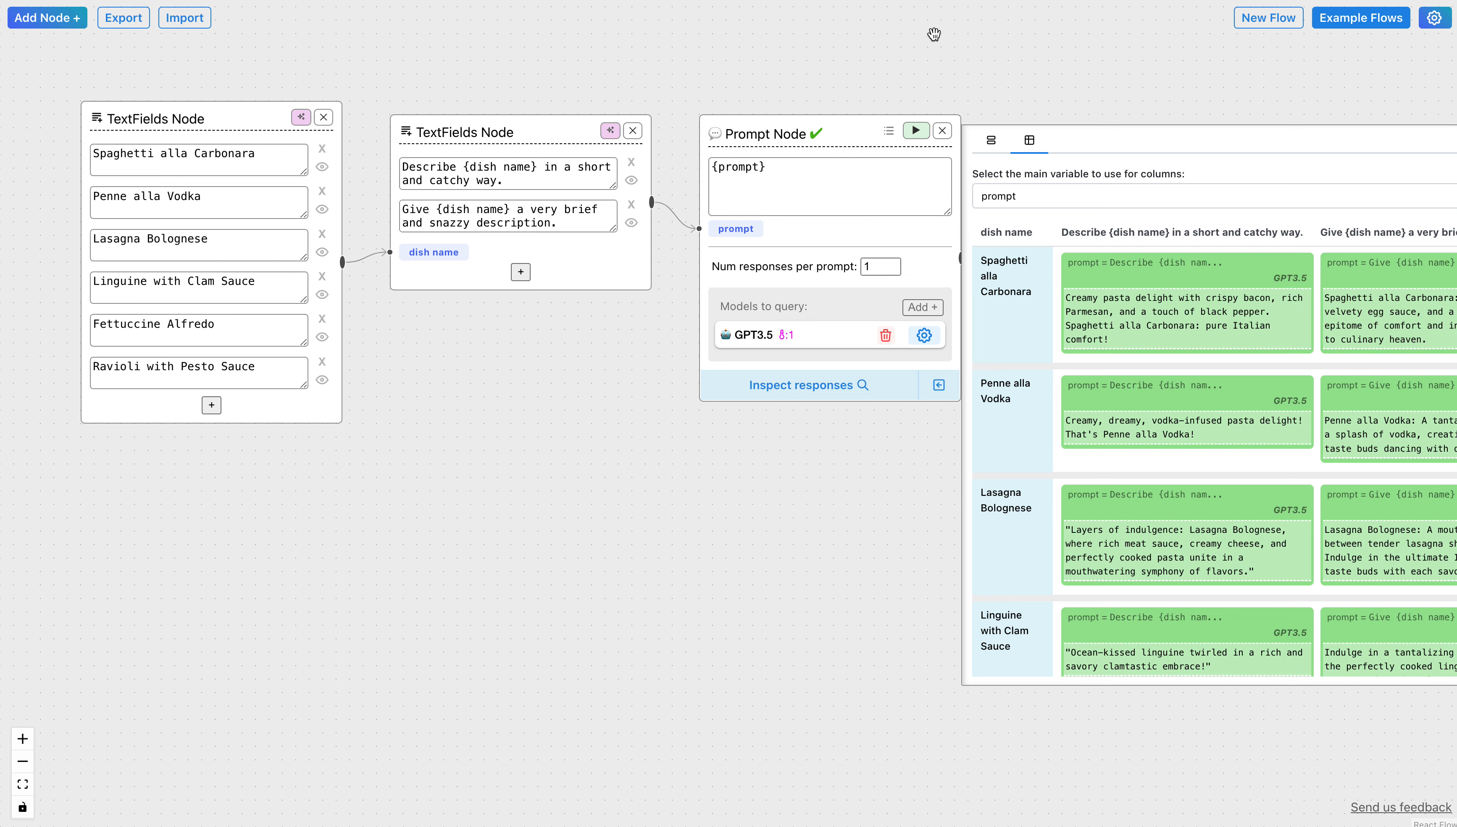
pyautogui.moveTo(903, 46); pyautogui.dragTo(916, 28)
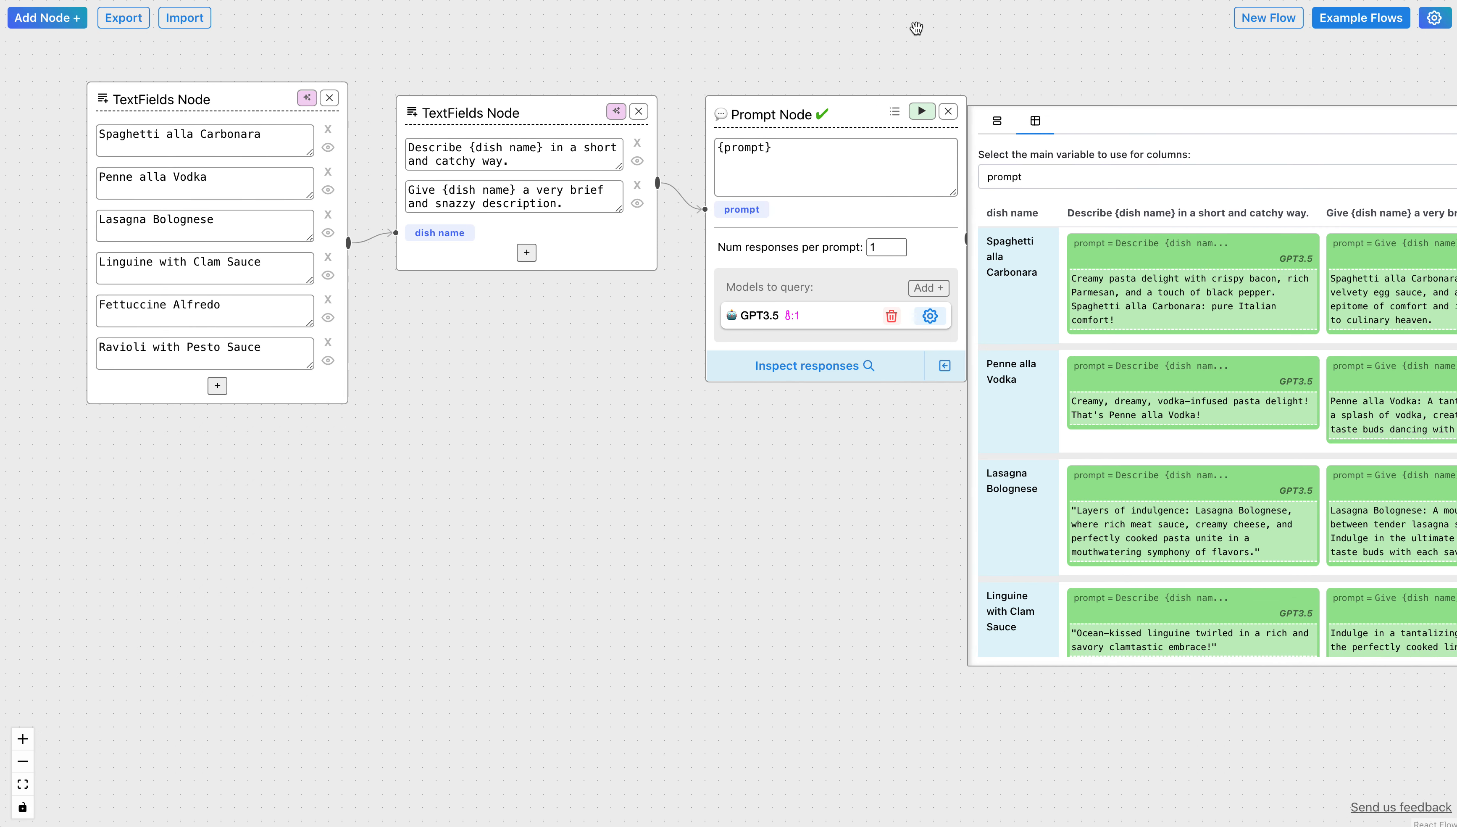